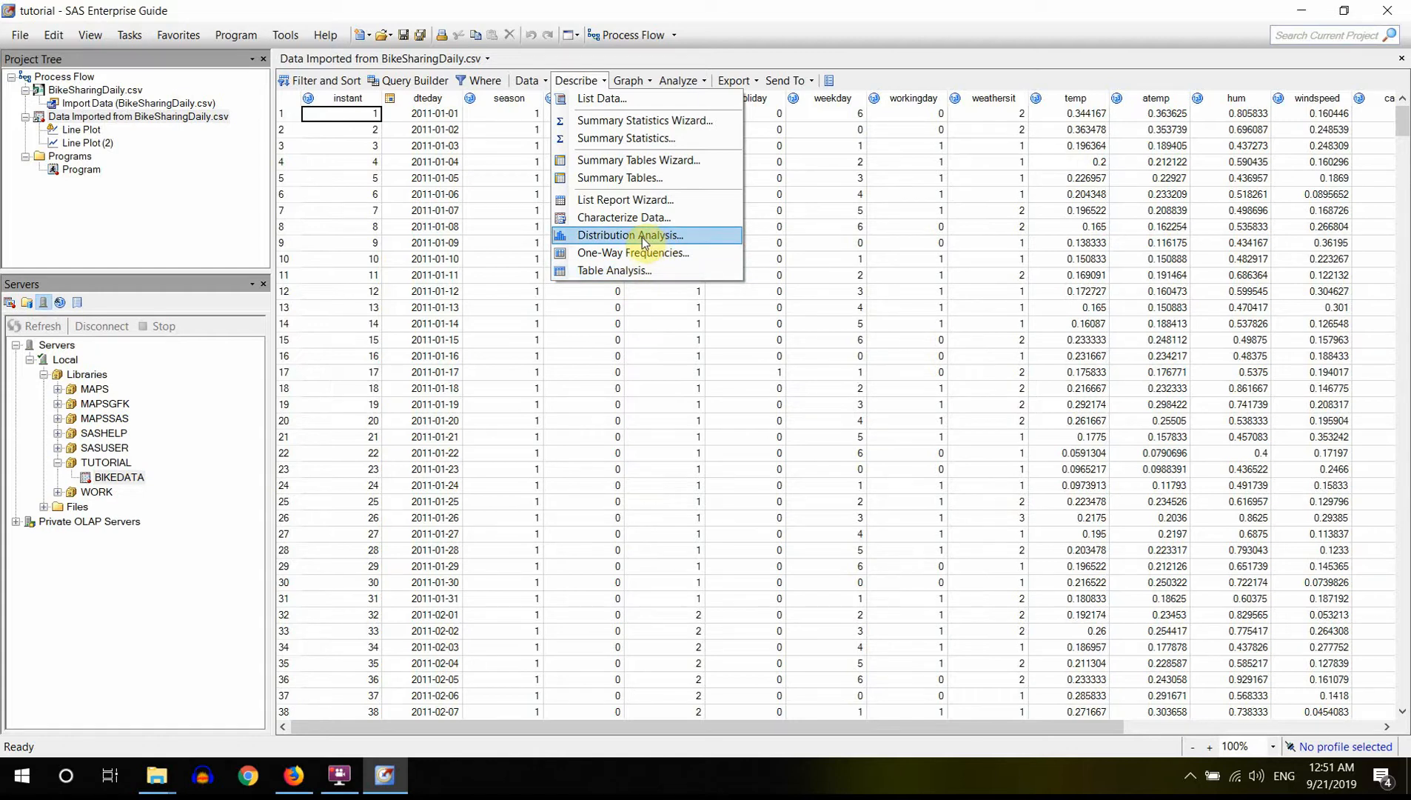
# - Start a One-Way Frequencies task and assign season, yr, mnth, holiday, weekday, workingday and weathersit as analysis variables
pyautogui.click(647, 254)
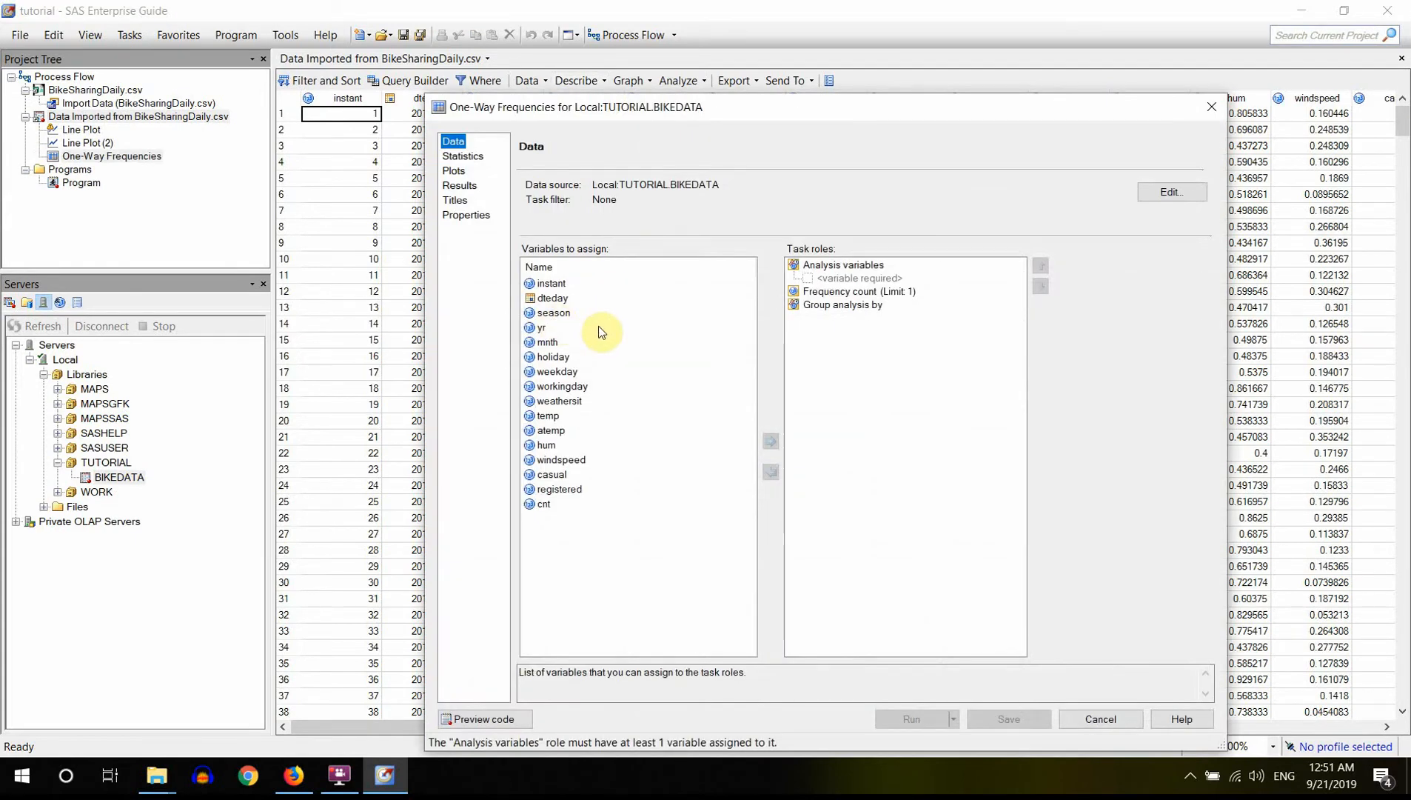
pyautogui.click(562, 317)
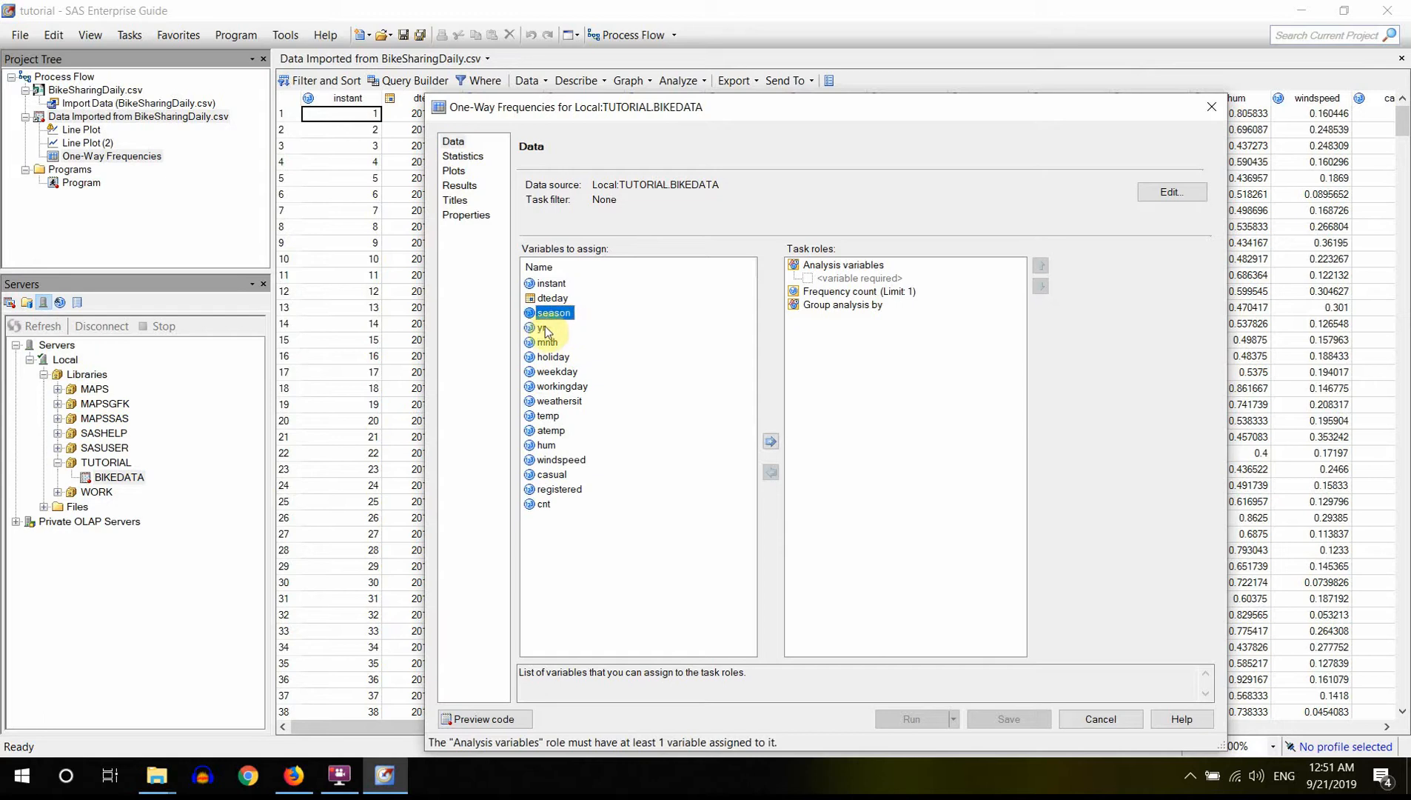
pyautogui.keyDown('ctrl'); pyautogui.click(541, 327); pyautogui.keyUp('ctrl')
pyautogui.keyDown('ctrl'); pyautogui.click(550, 343); pyautogui.keyUp('ctrl')
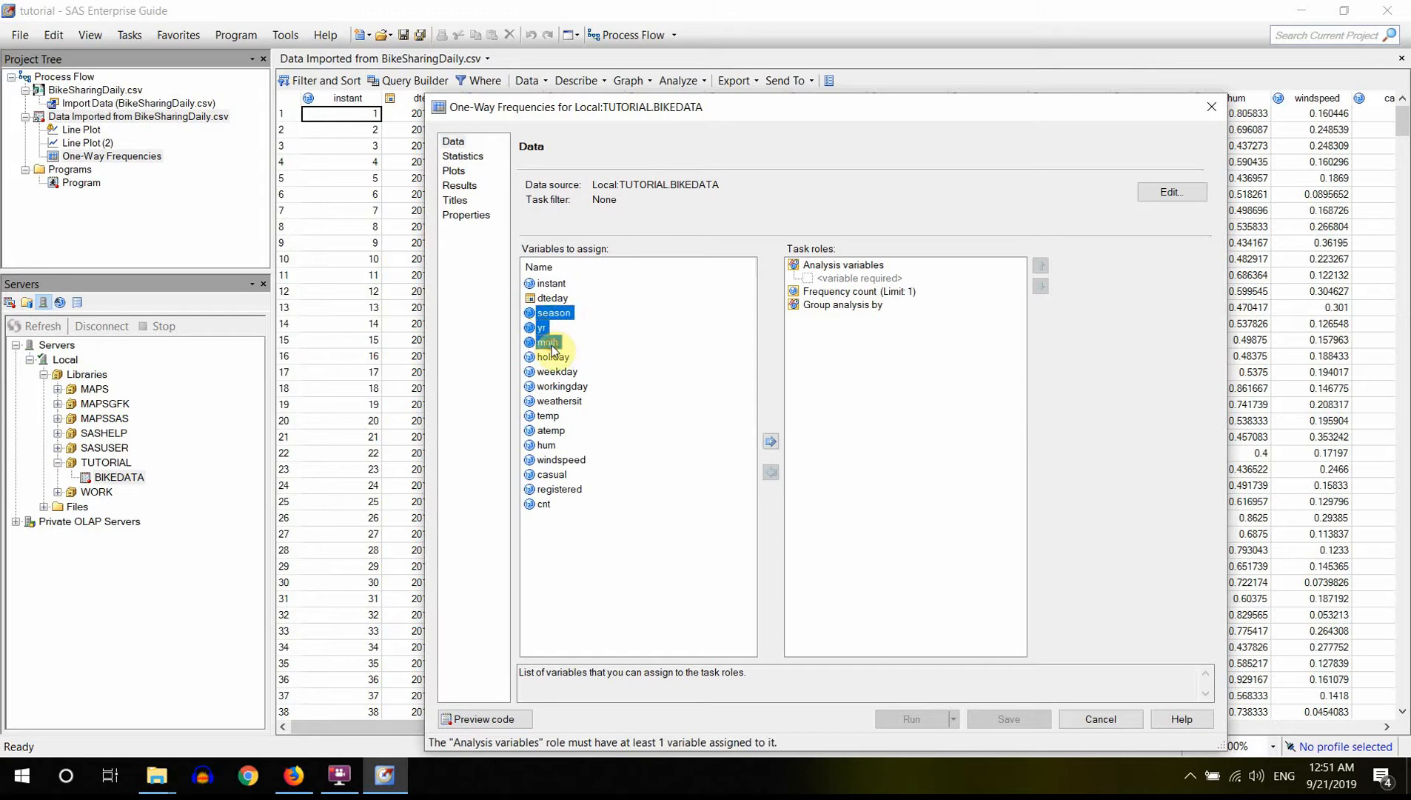
pyautogui.keyDown('ctrl'); pyautogui.click(555, 357); pyautogui.keyUp('ctrl')
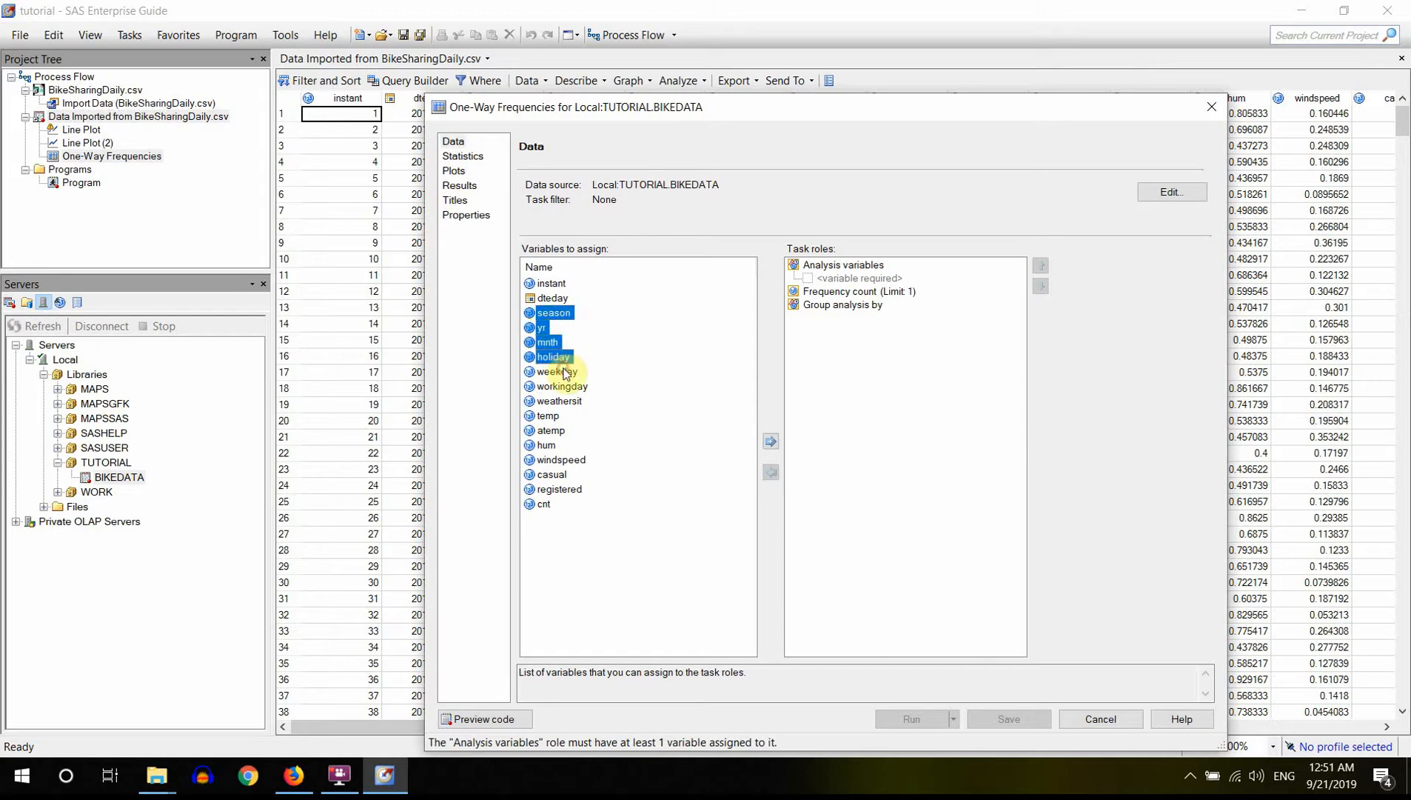
pyautogui.keyDown('ctrl'); pyautogui.click(564, 370); pyautogui.keyUp('ctrl')
pyautogui.keyDown('ctrl'); pyautogui.click(571, 387); pyautogui.keyUp('ctrl')
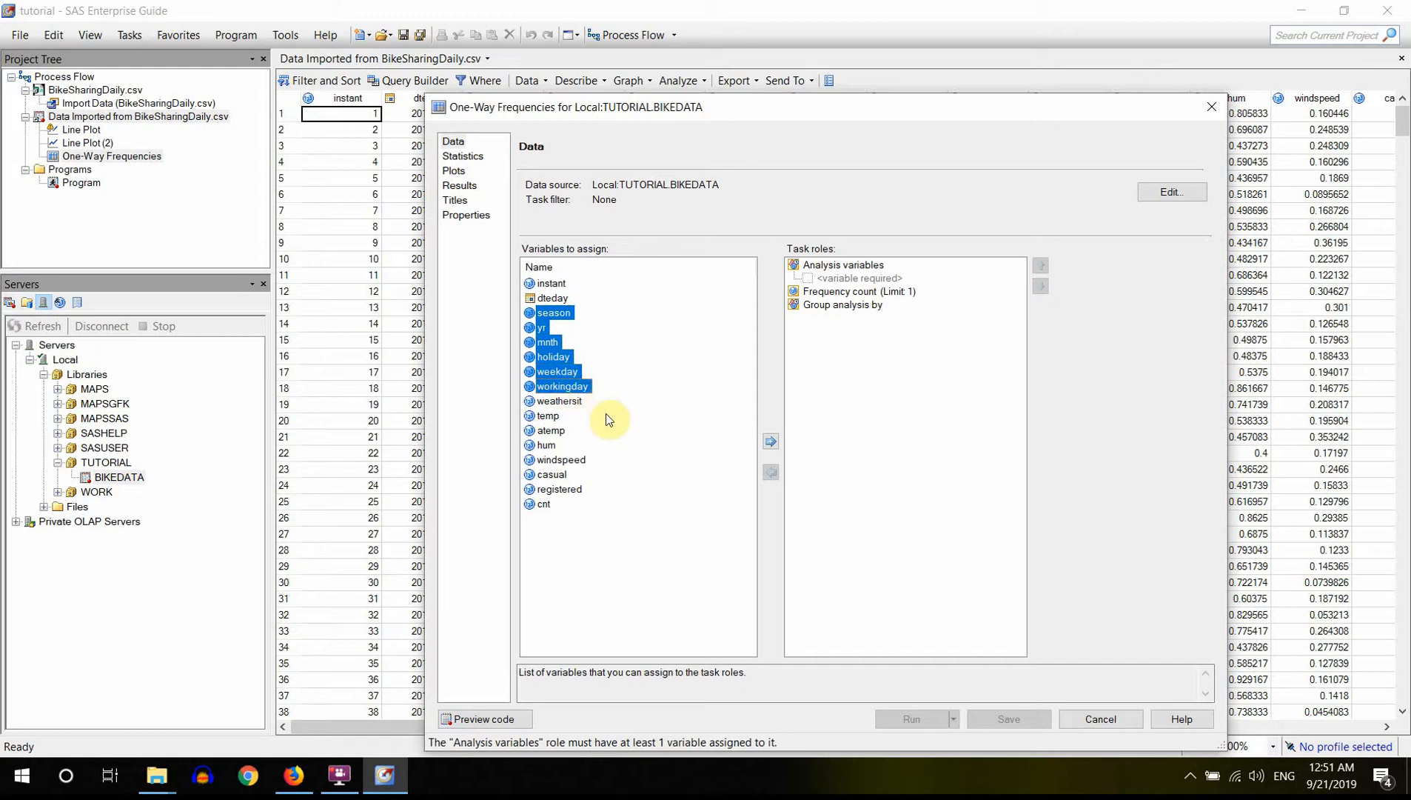
pyautogui.keyDown('ctrl'); pyautogui.click(575, 403); pyautogui.keyUp('ctrl')
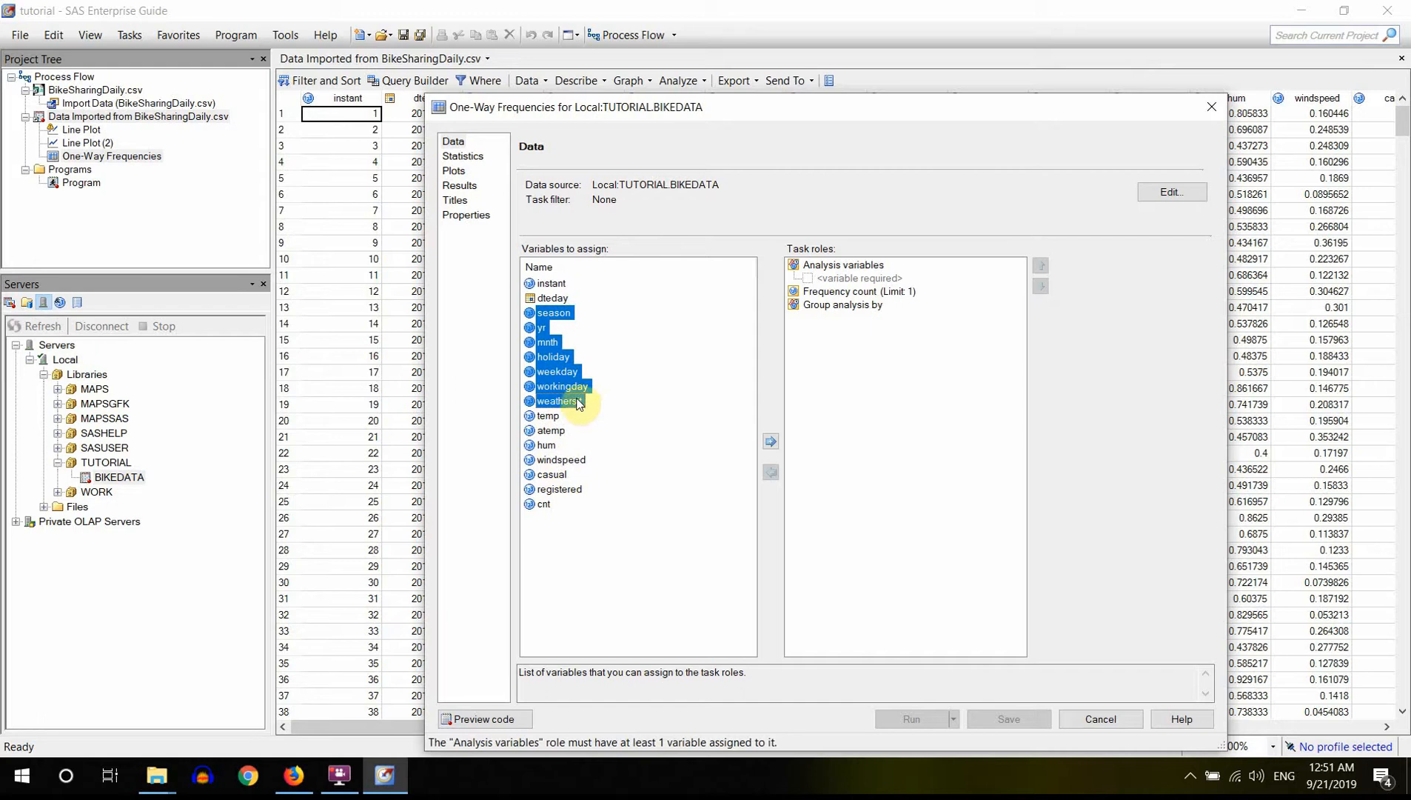
pyautogui.moveTo(566, 401); pyautogui.dragTo(856, 276)
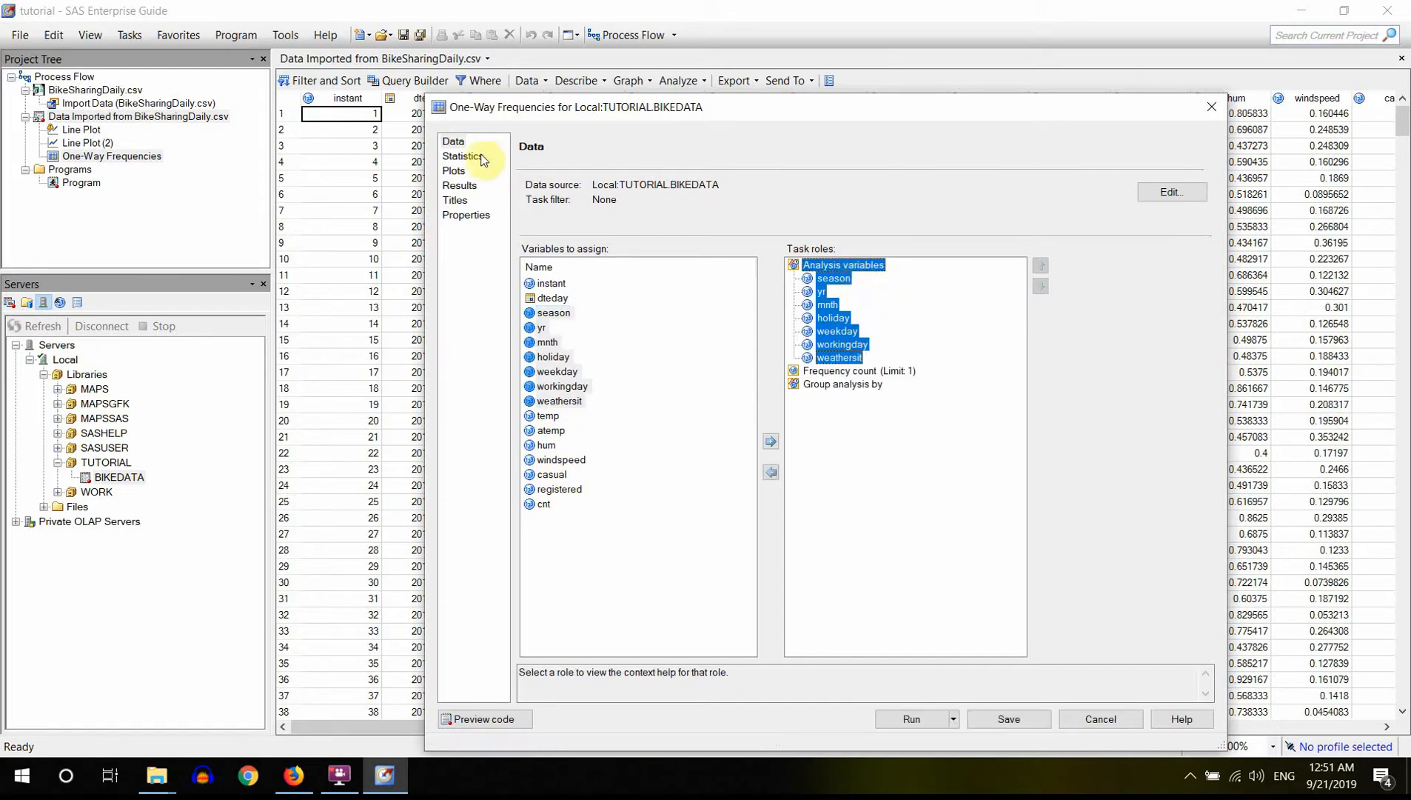
# - Add vertical bar charts to the One-Way Frequencies output, keeping the frequencies and percentages with cumulatives option
pyautogui.click(457, 157)
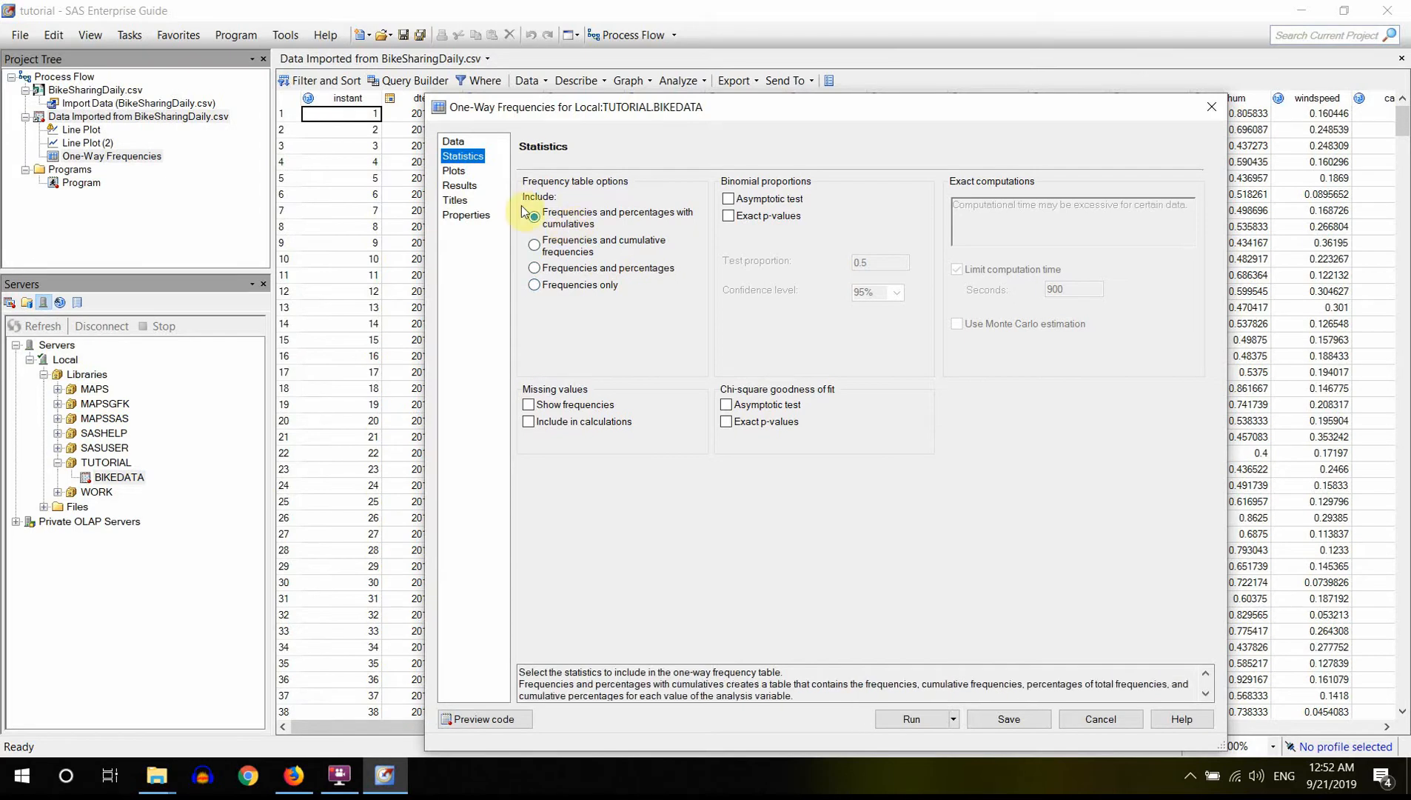
pyautogui.click(454, 170)
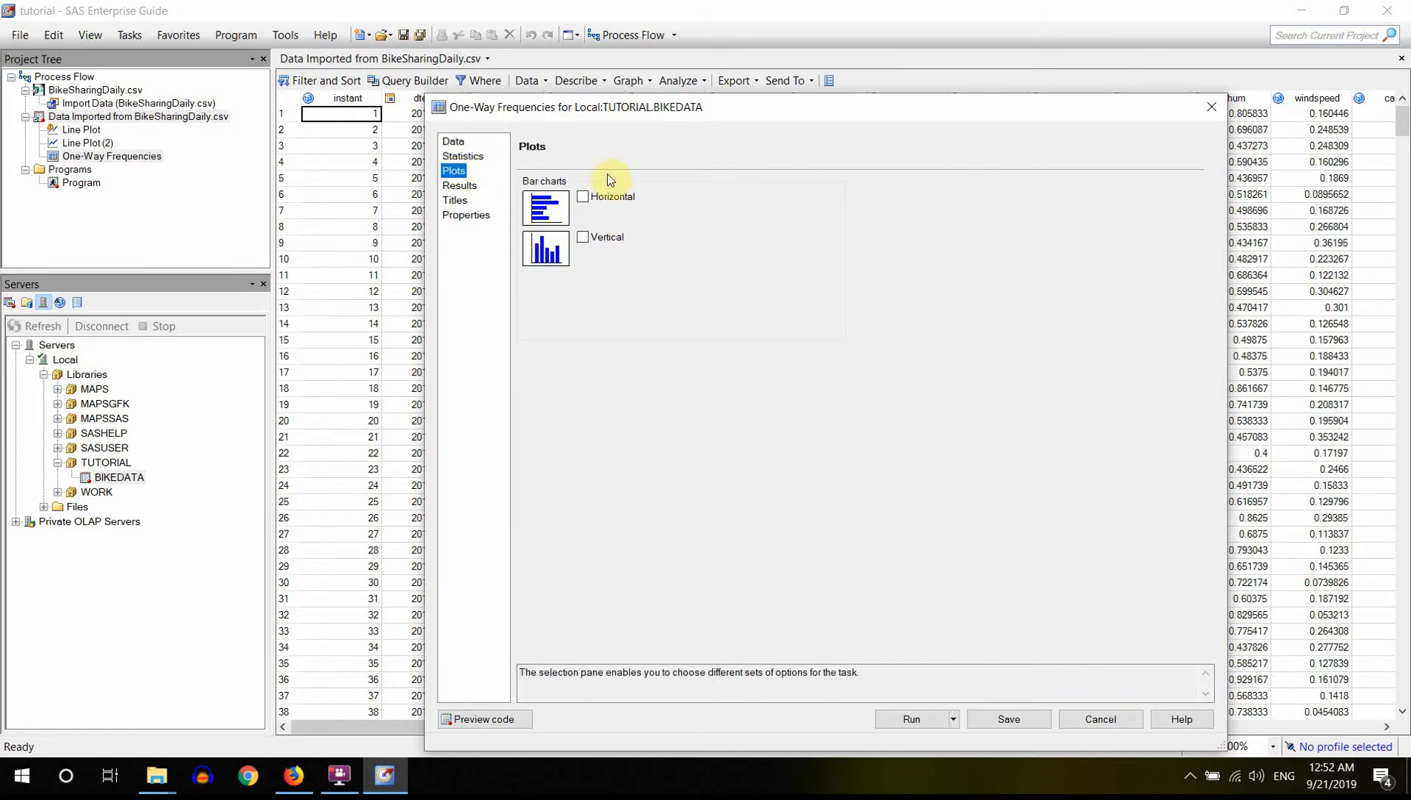
pyautogui.click(586, 241)
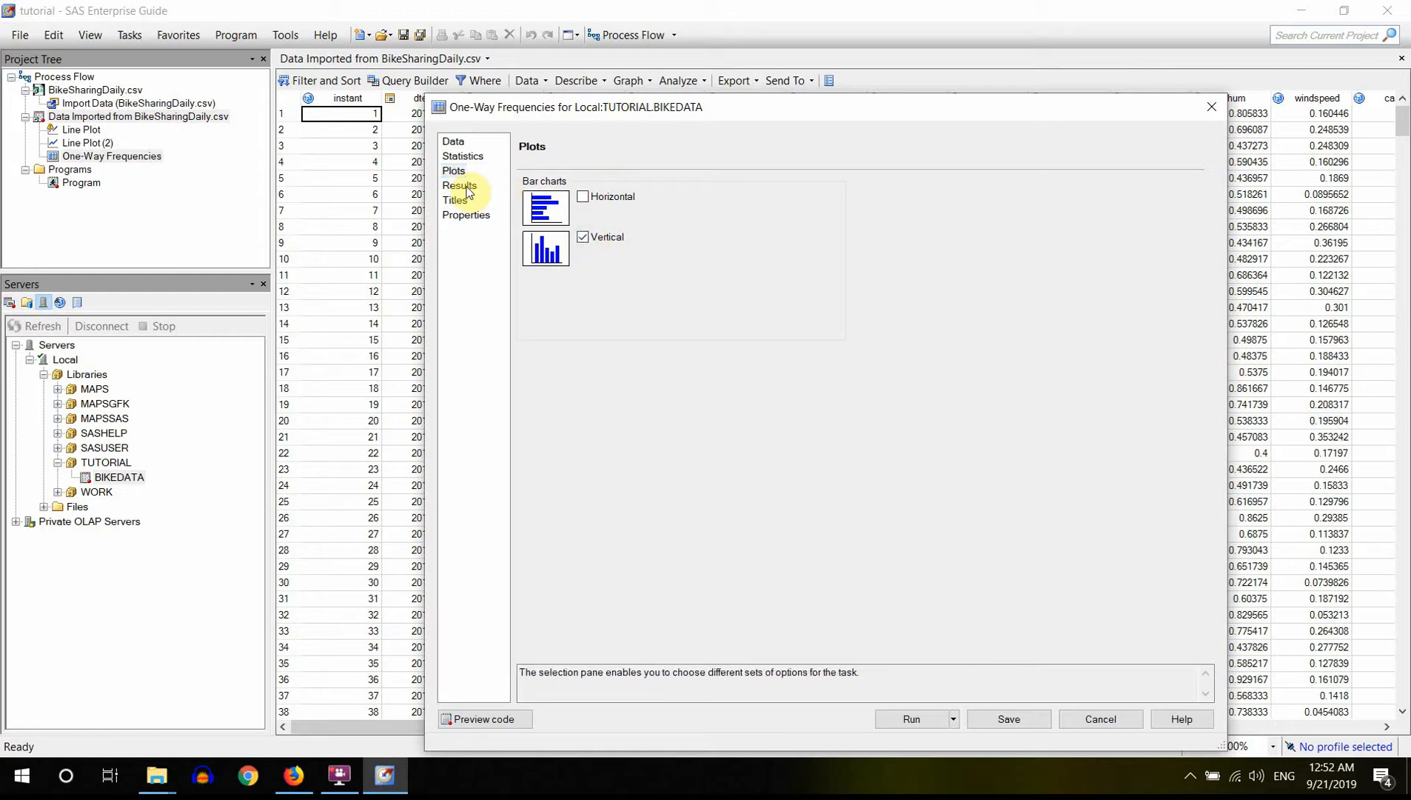
# - Replace the default analysis title's first line with "One-Way Frequencies: Categorical Variables"
pyautogui.click(461, 186)
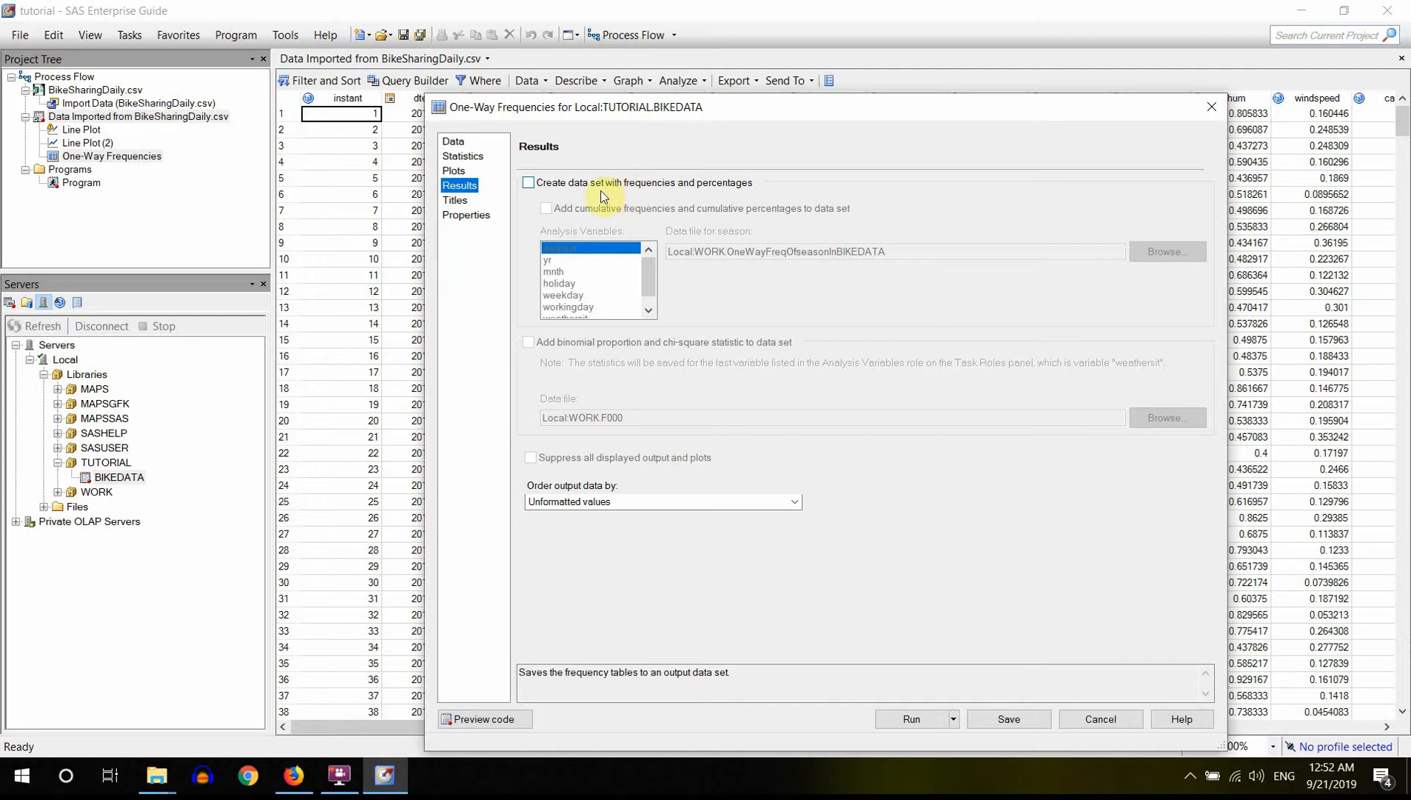
pyautogui.click(459, 202)
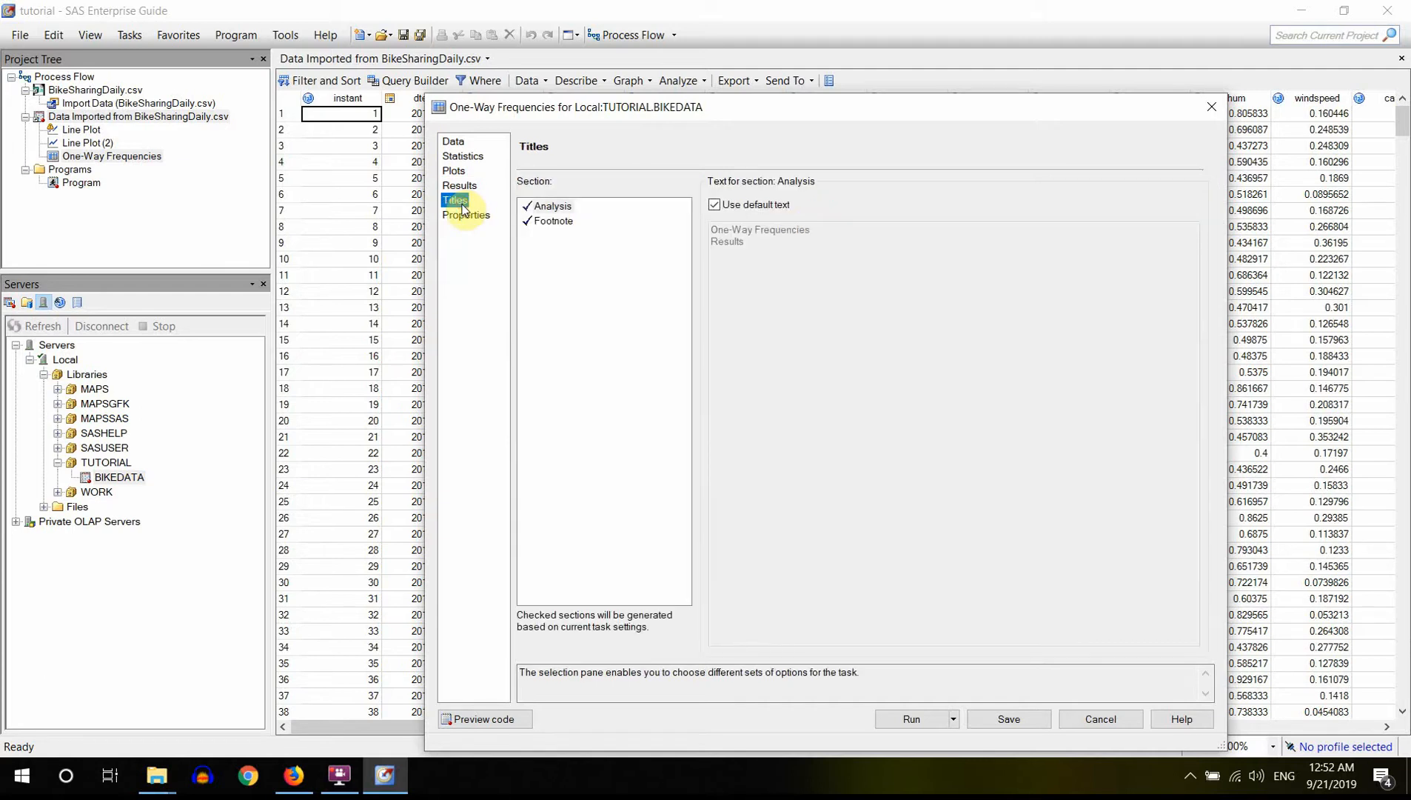
pyautogui.click(715, 210)
pyautogui.click(873, 233)
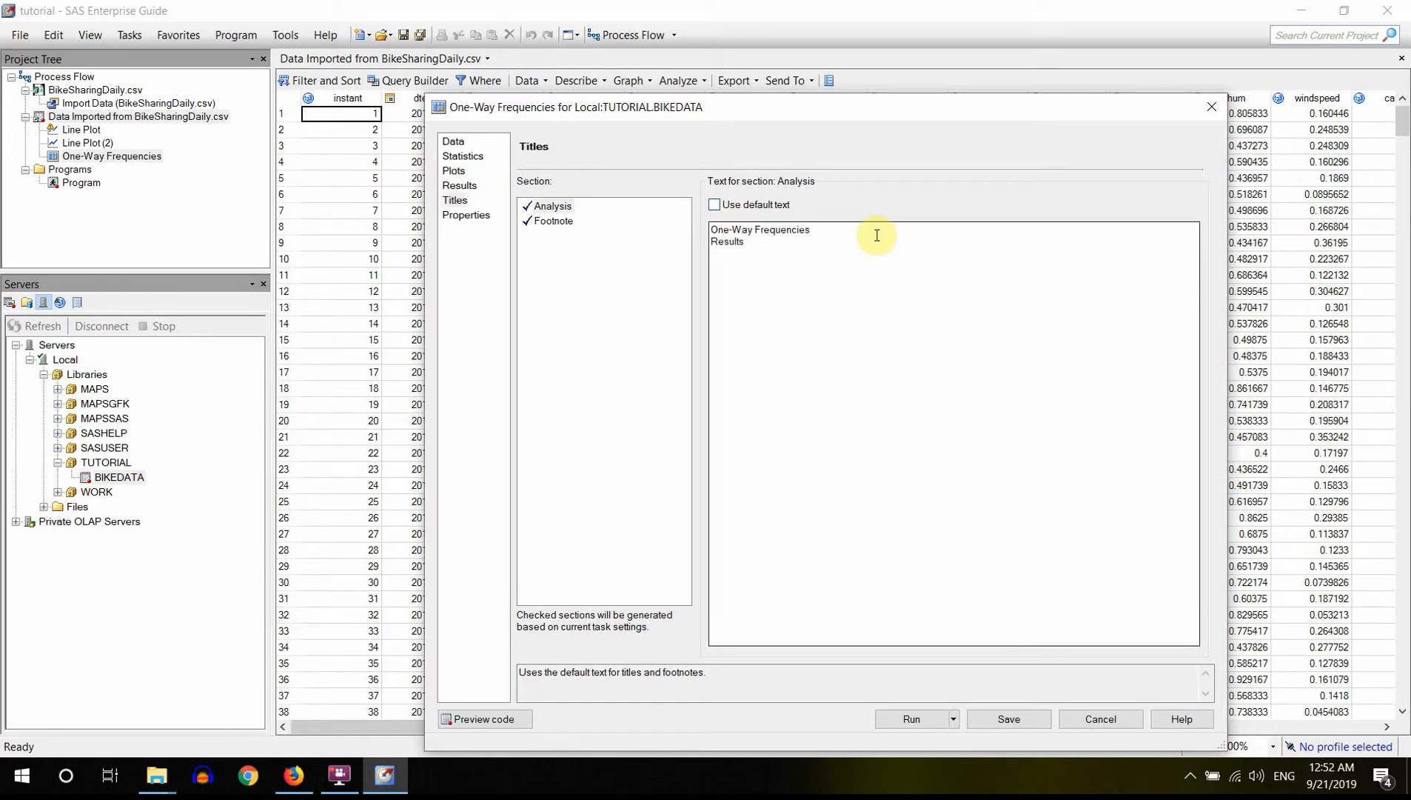
pyautogui.write(': ')
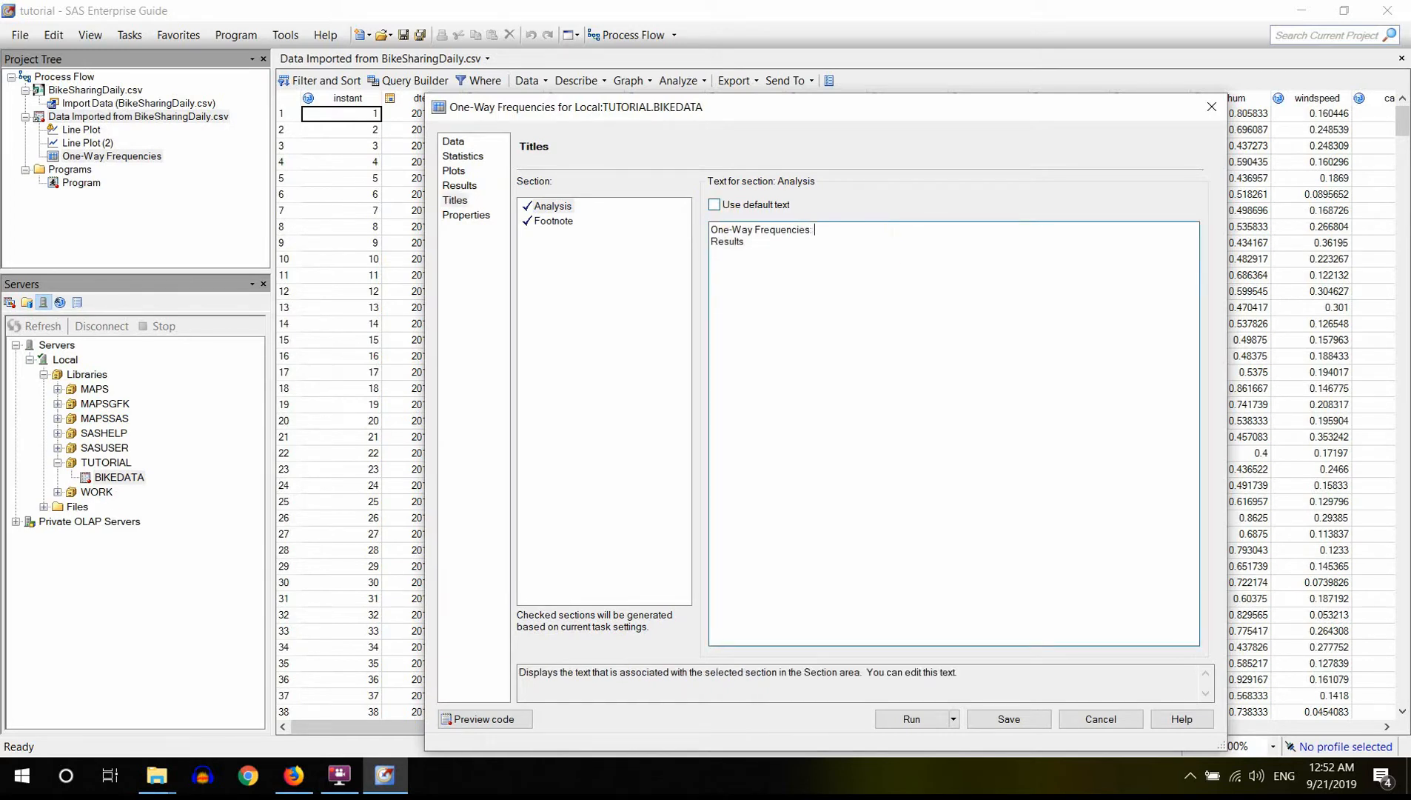
pyautogui.write('Categorical Variables')
pyautogui.click(466, 215)
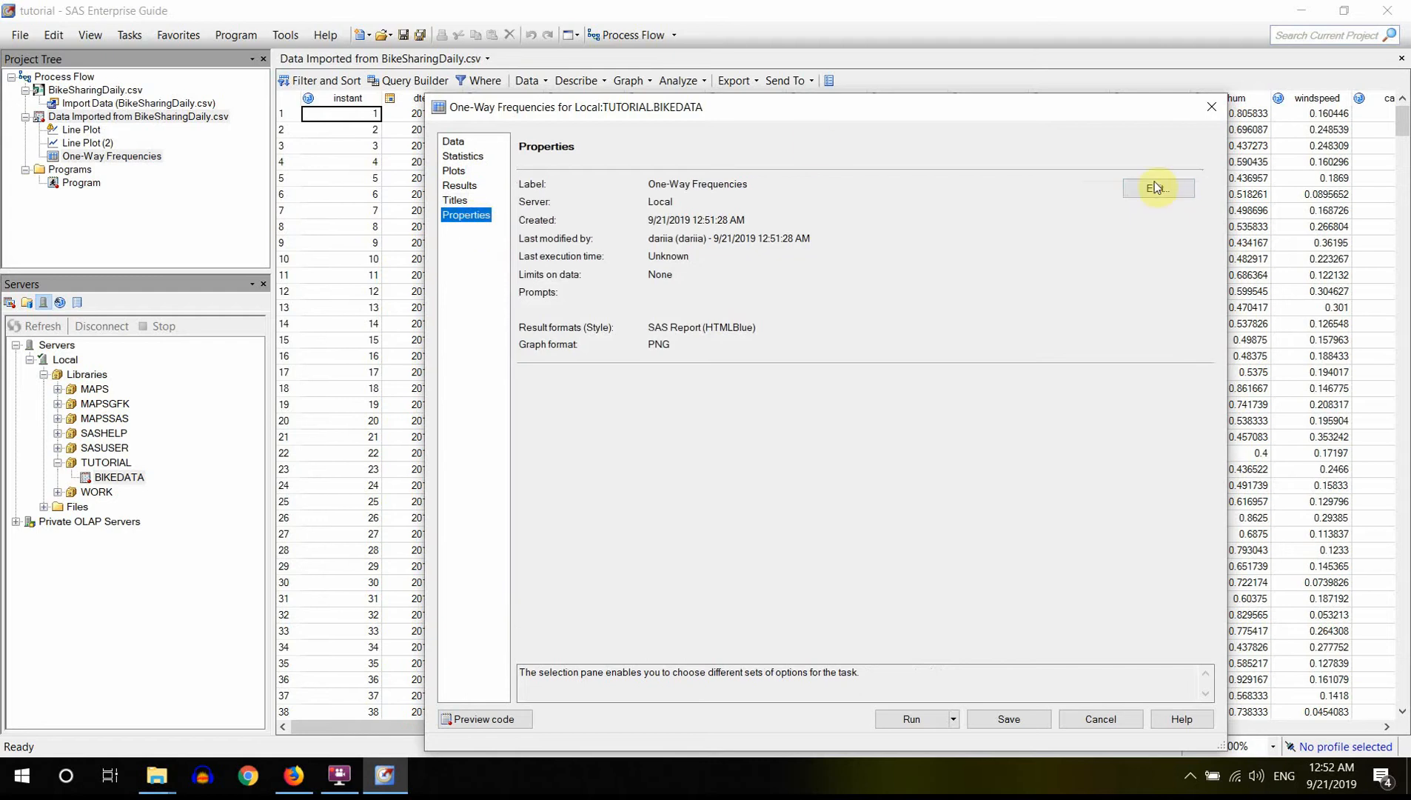
pyautogui.click(1157, 190)
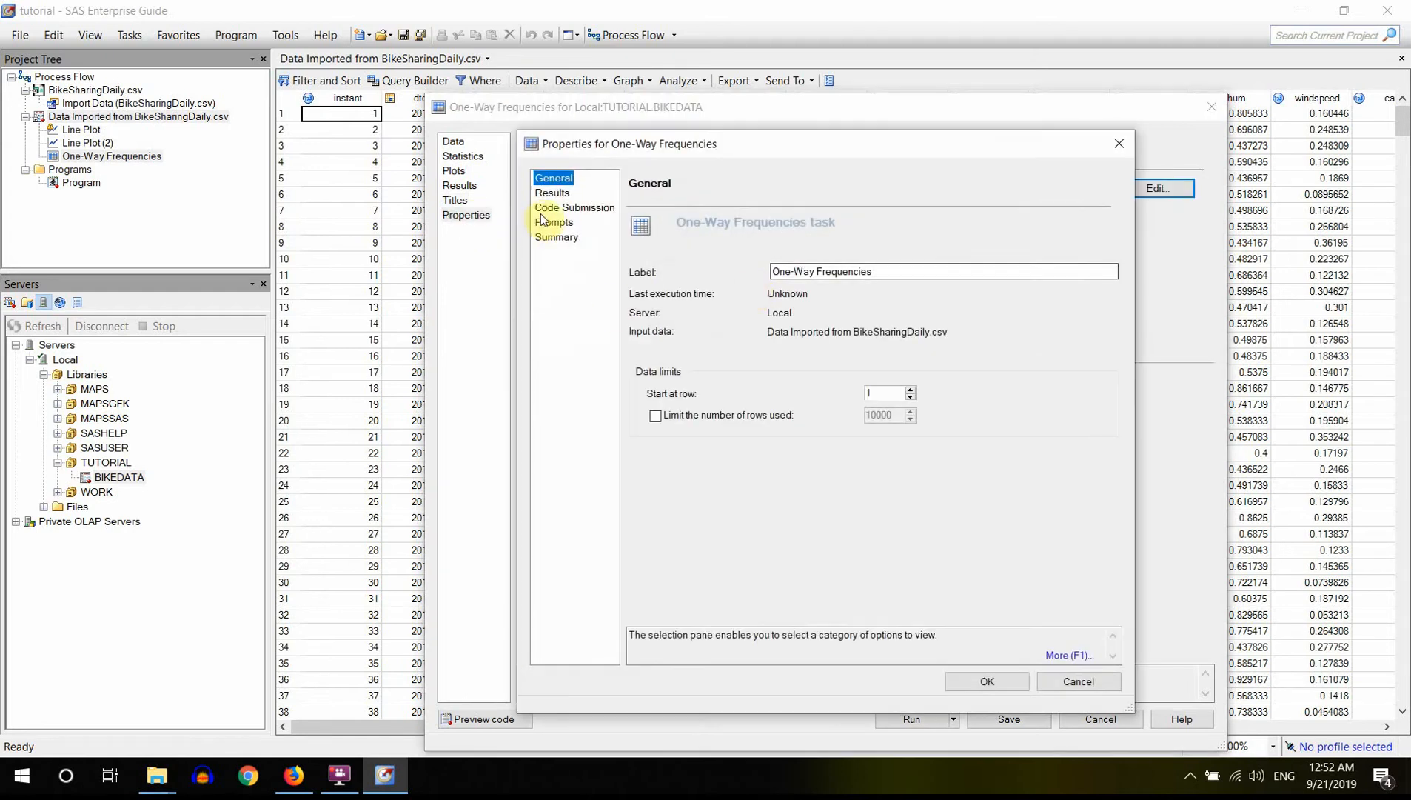
pyautogui.click(552, 194)
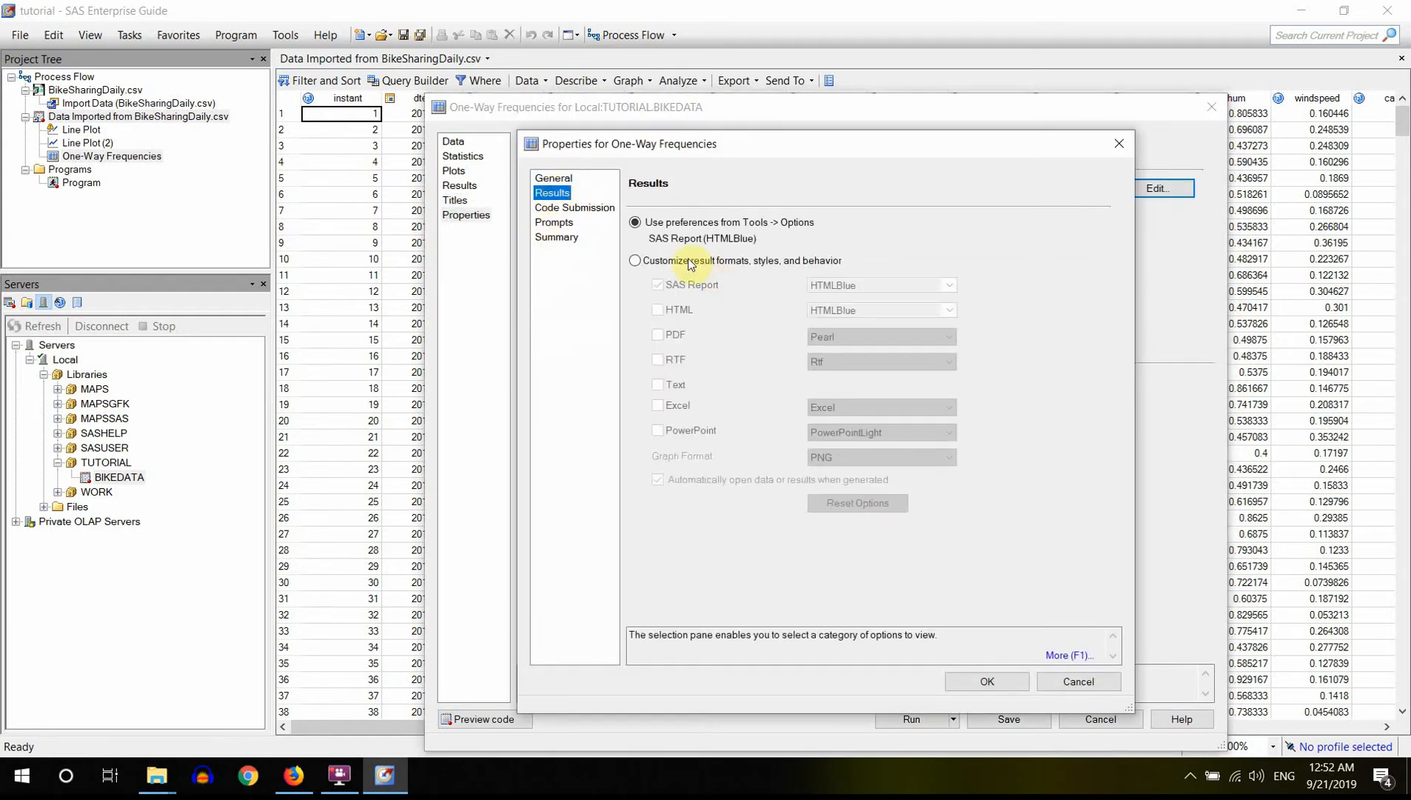
pyautogui.click(672, 260)
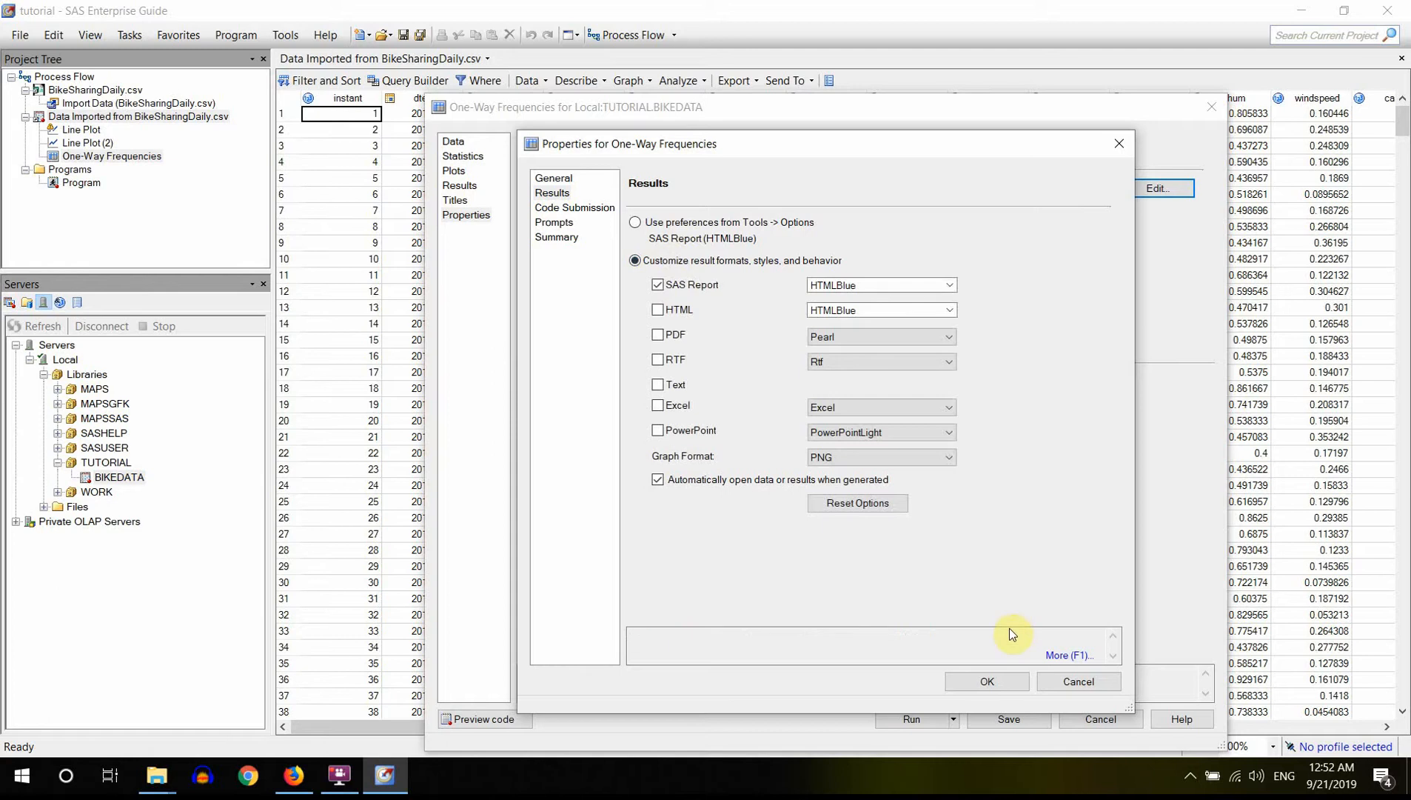
pyautogui.click(1081, 683)
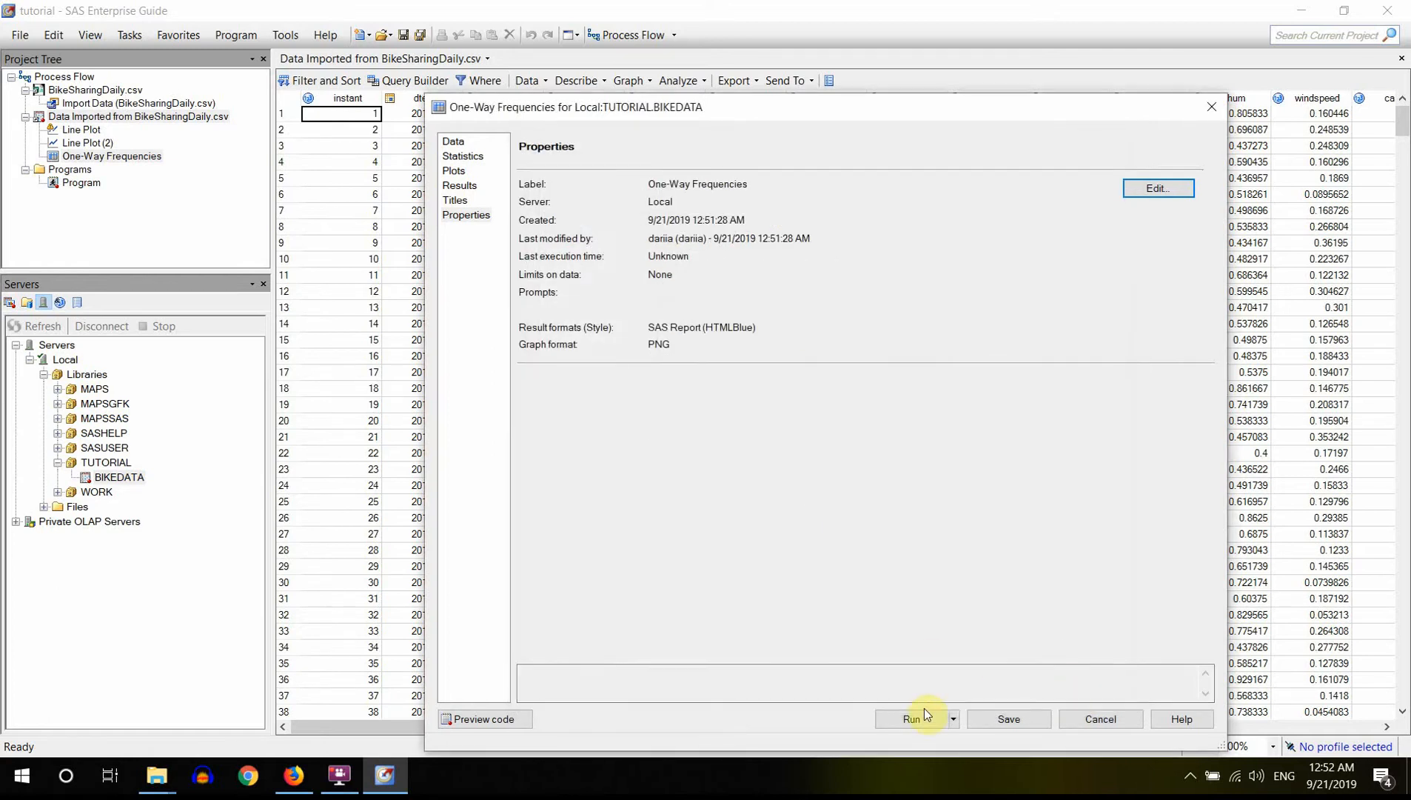
# - Run the One-Way Frequencies task and review its frequency tables and bar charts from season through weathersit
pyautogui.click(920, 718)
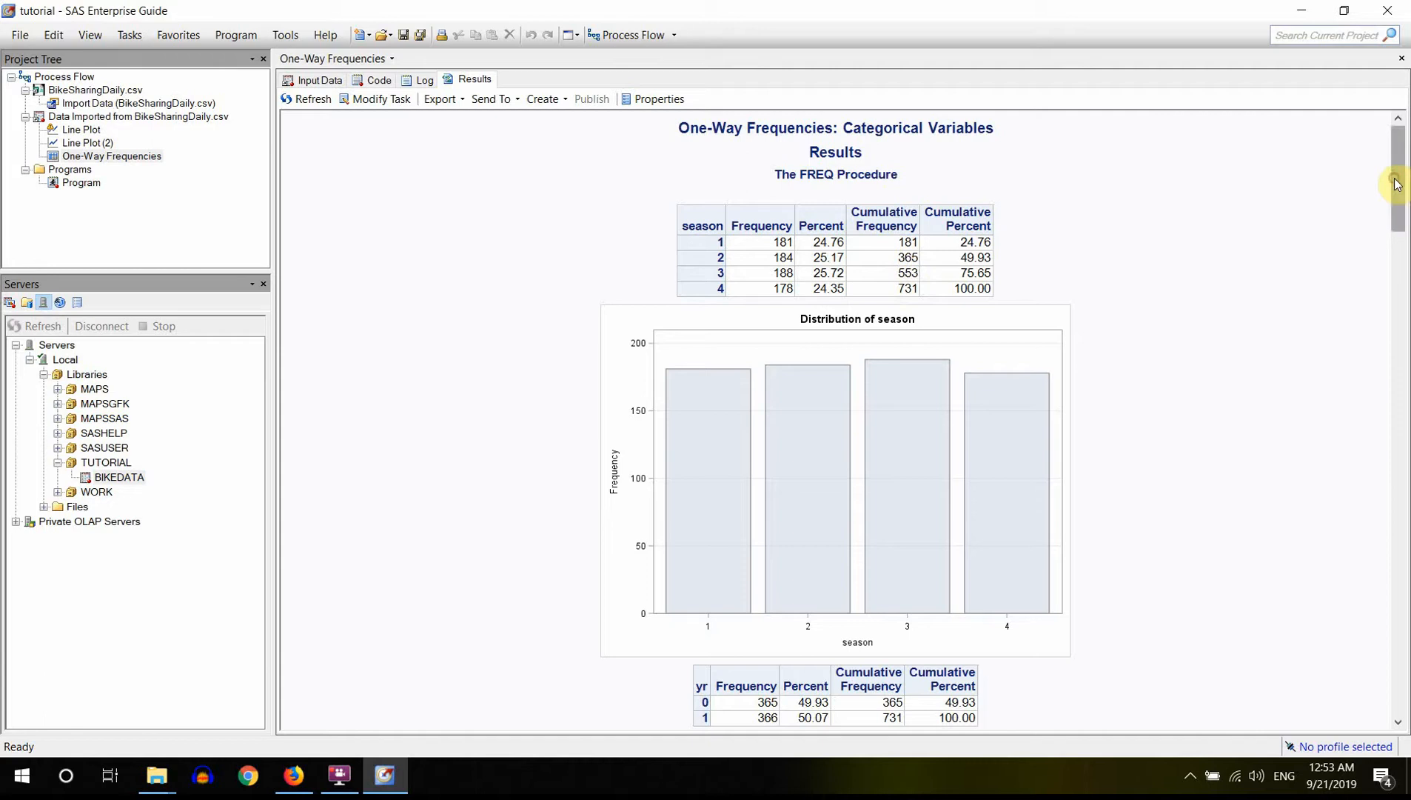
pyautogui.moveTo(1394, 205); pyautogui.dragTo(1394, 692)
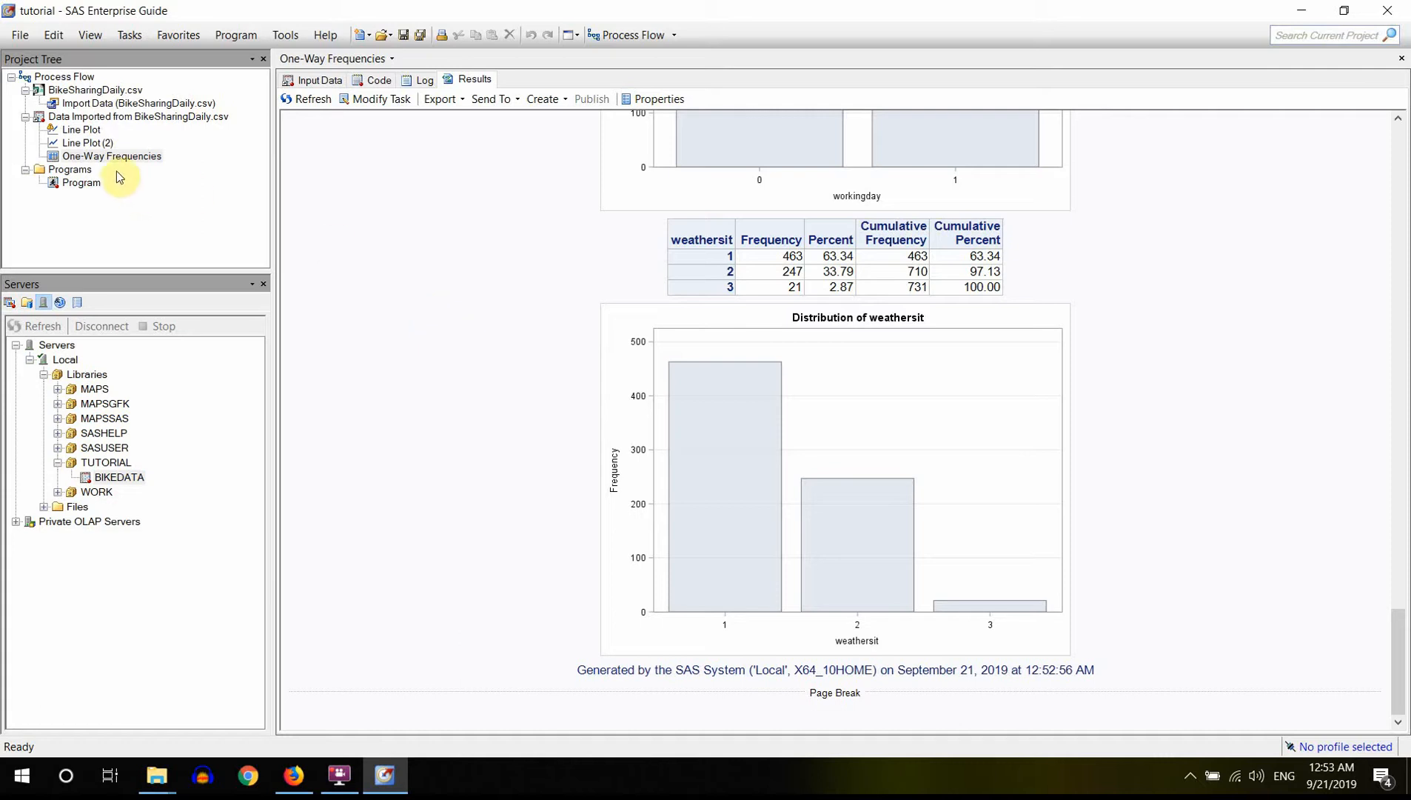
# - Start a Table Analysis task on the imported BikeSharingDaily data and assign season and mnth as table variables
pyautogui.doubleClick(127, 119)
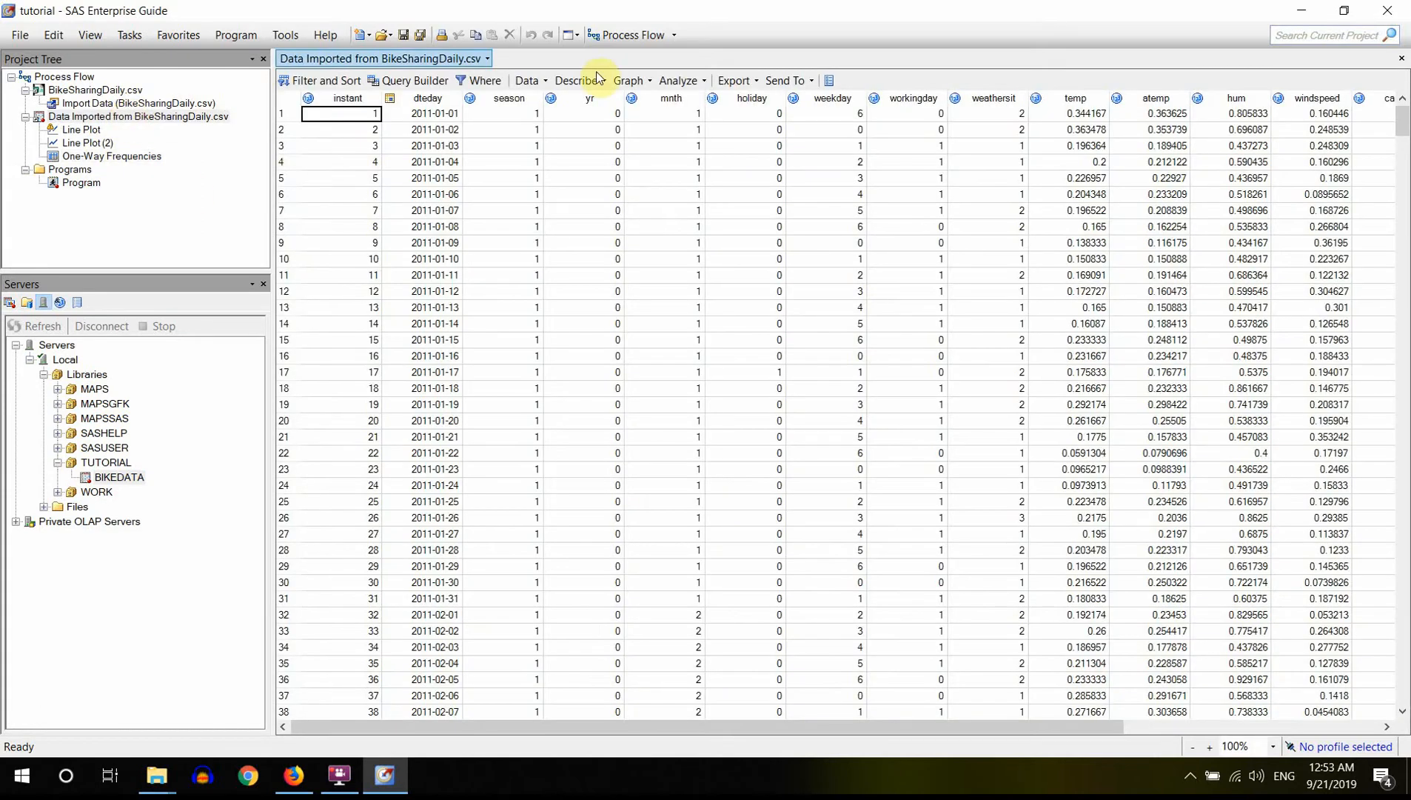
pyautogui.click(585, 82)
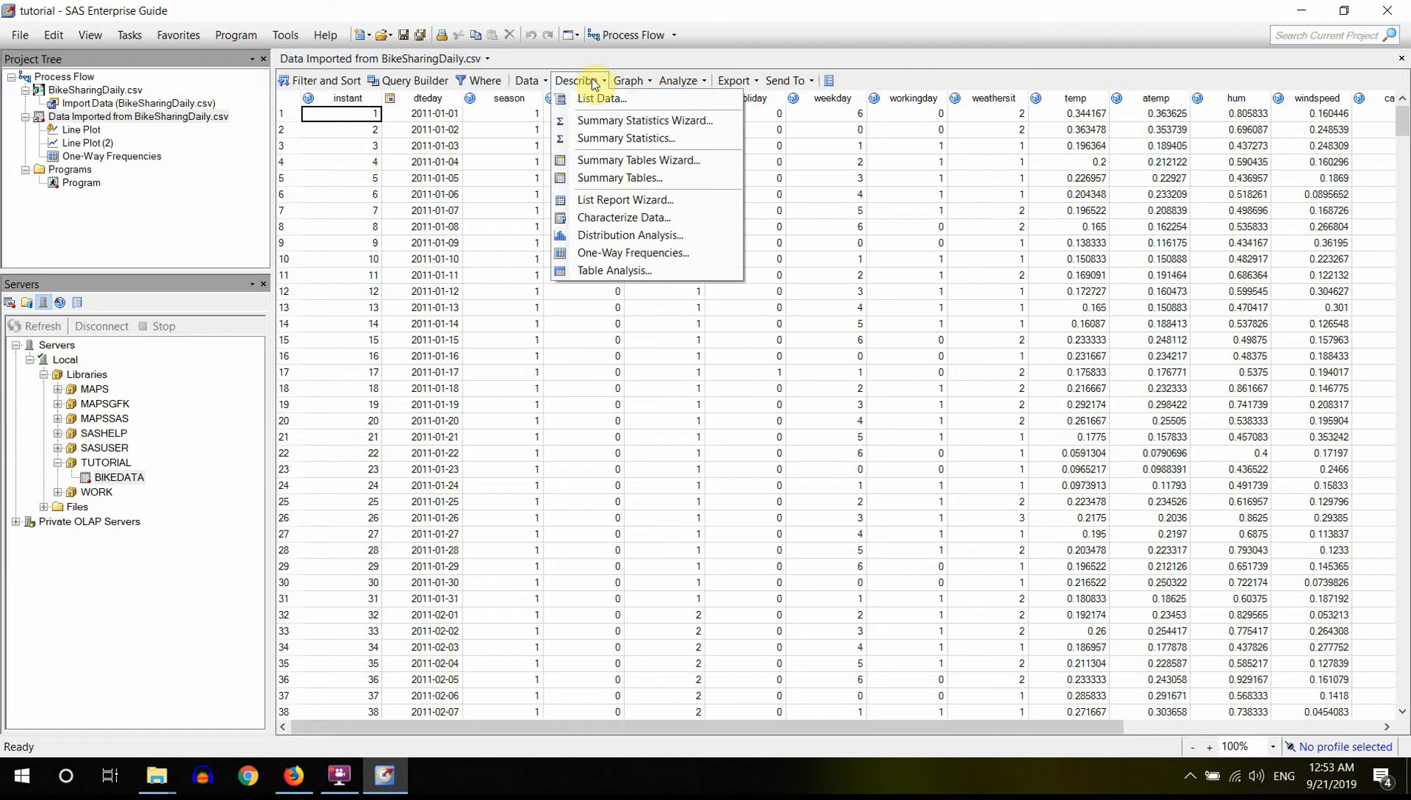
pyautogui.click(635, 272)
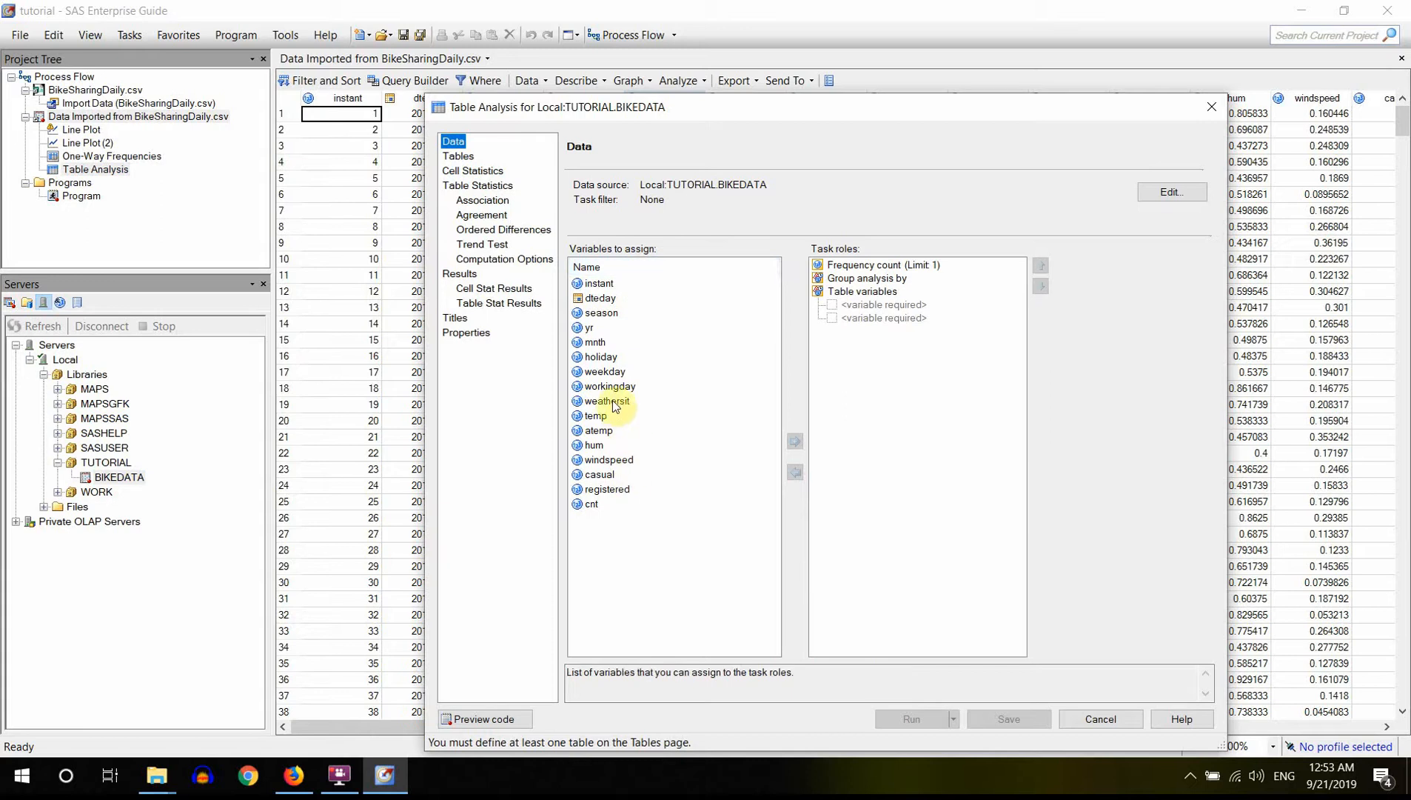
pyautogui.click(599, 342)
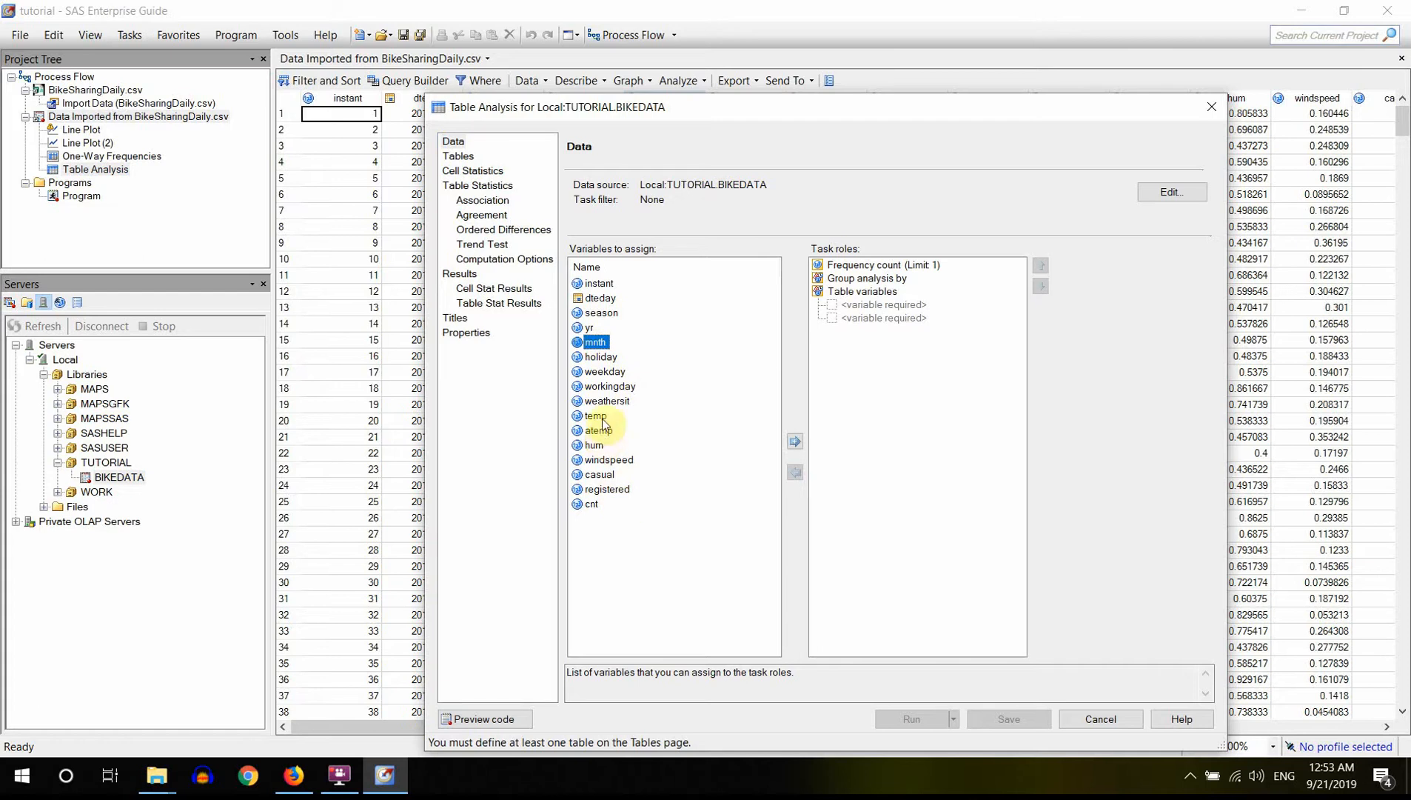
pyautogui.keyDown('ctrl'); pyautogui.click(602, 313); pyautogui.keyUp('ctrl')
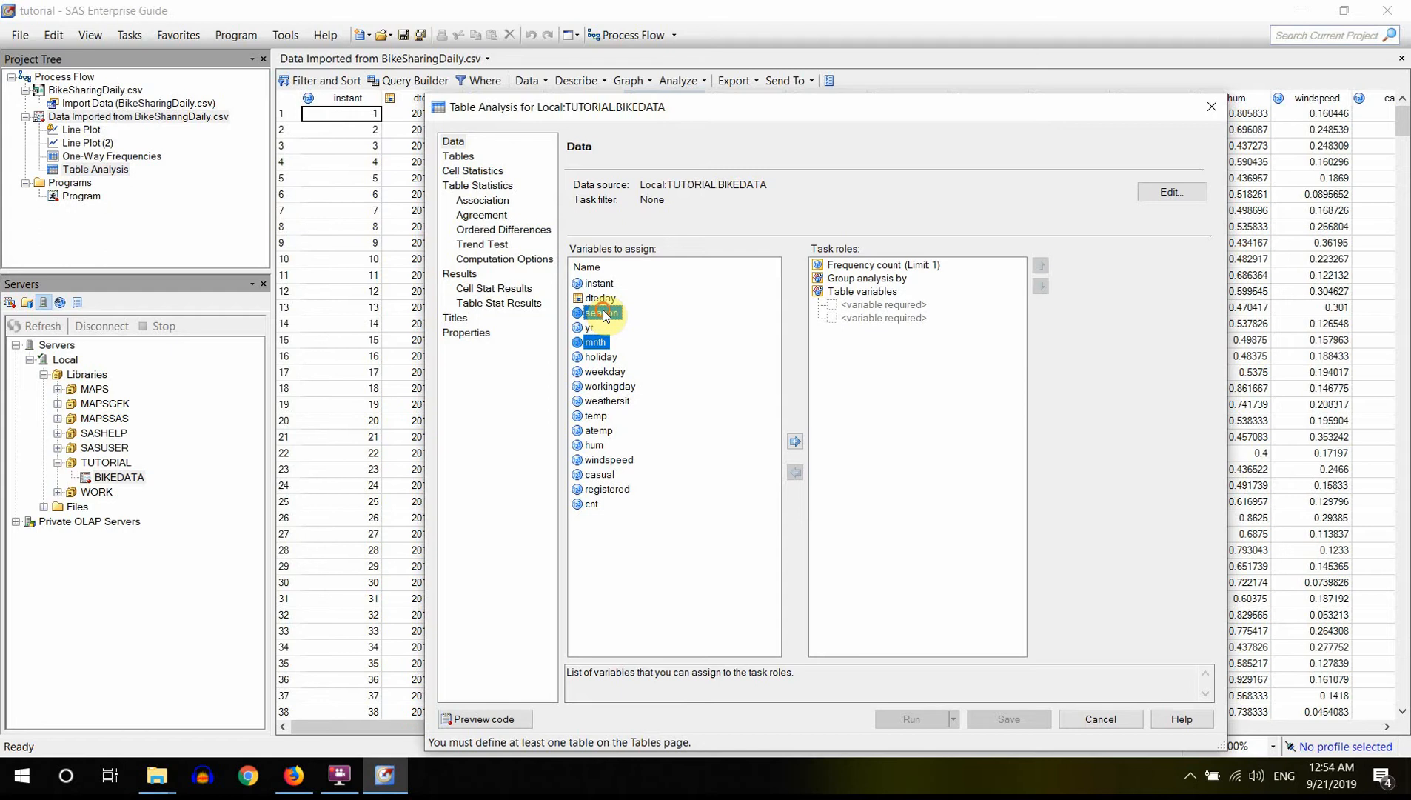
pyautogui.moveTo(603, 314); pyautogui.dragTo(879, 311)
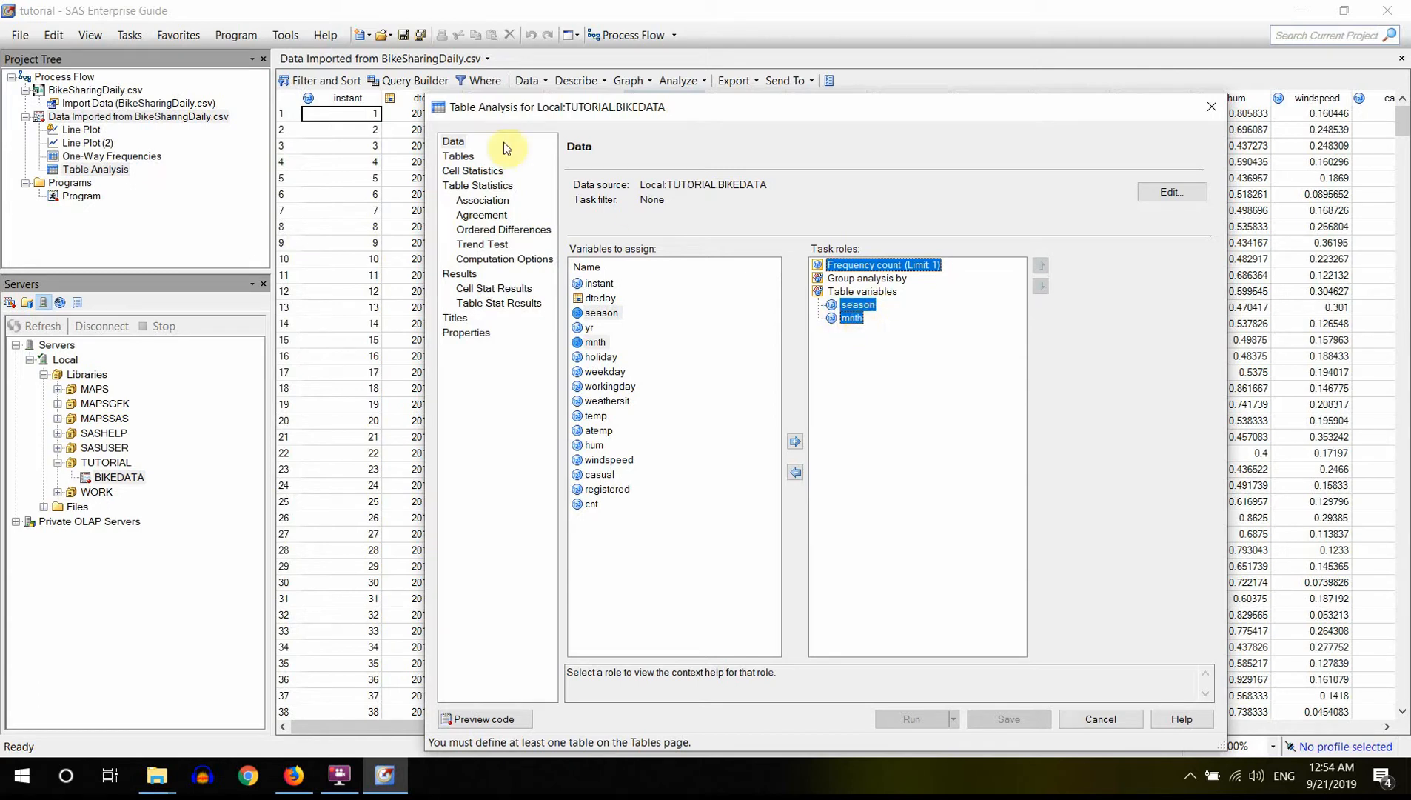
# - Define a season by mnth table with mnth across the columns and season down the rows
pyautogui.click(468, 159)
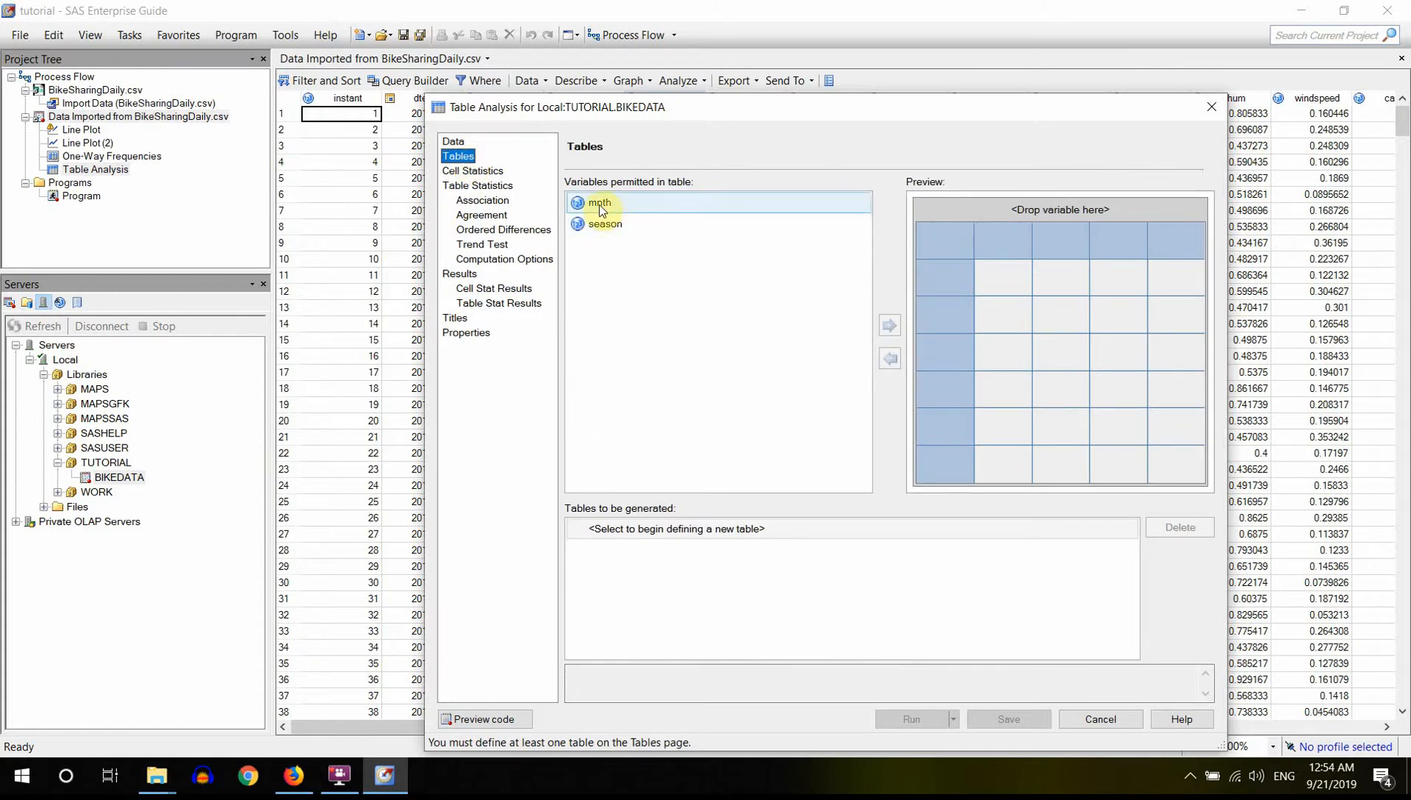
pyautogui.moveTo(597, 203); pyautogui.dragTo(1118, 284)
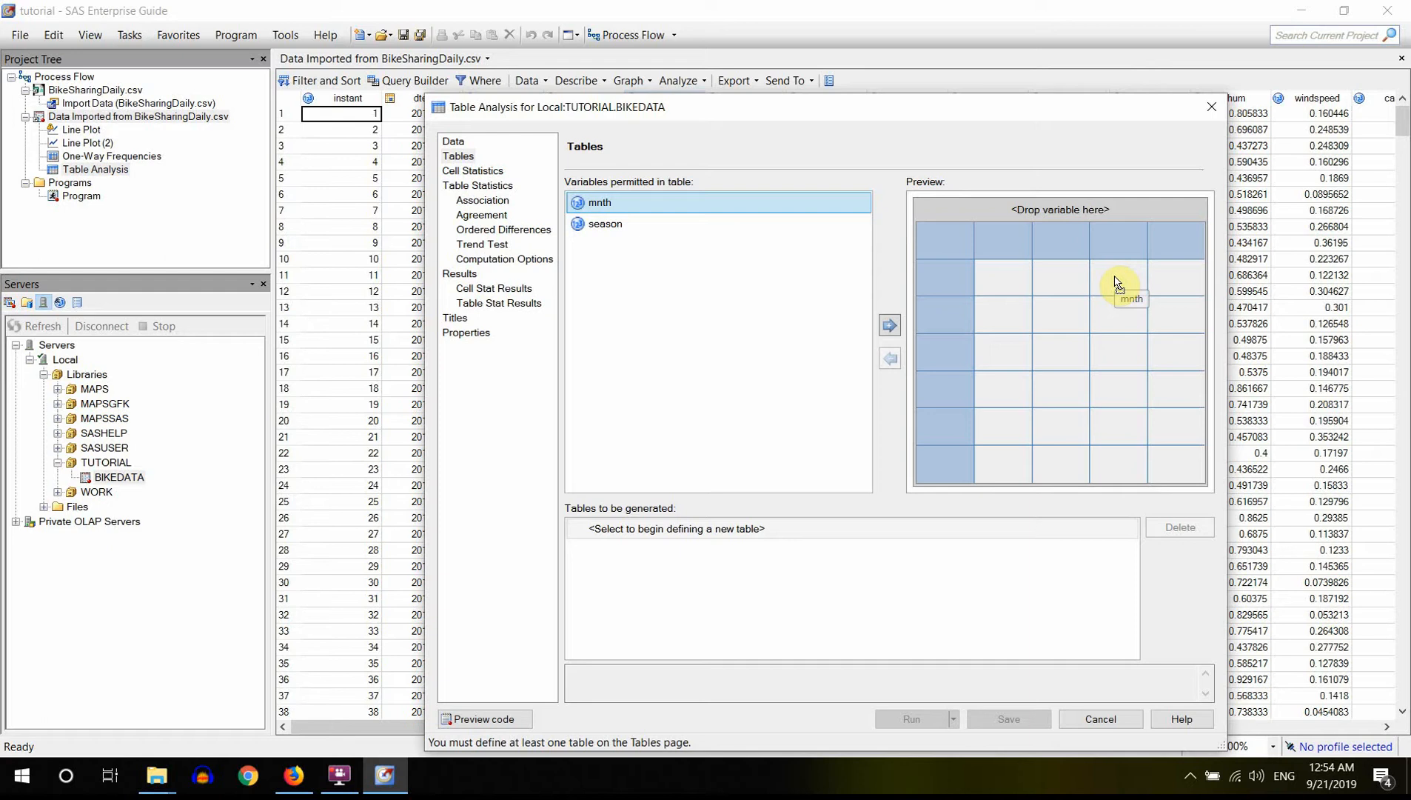
pyautogui.moveTo(1117, 282); pyautogui.dragTo(1063, 397)
pyautogui.moveTo(1063, 397); pyautogui.dragTo(1063, 394)
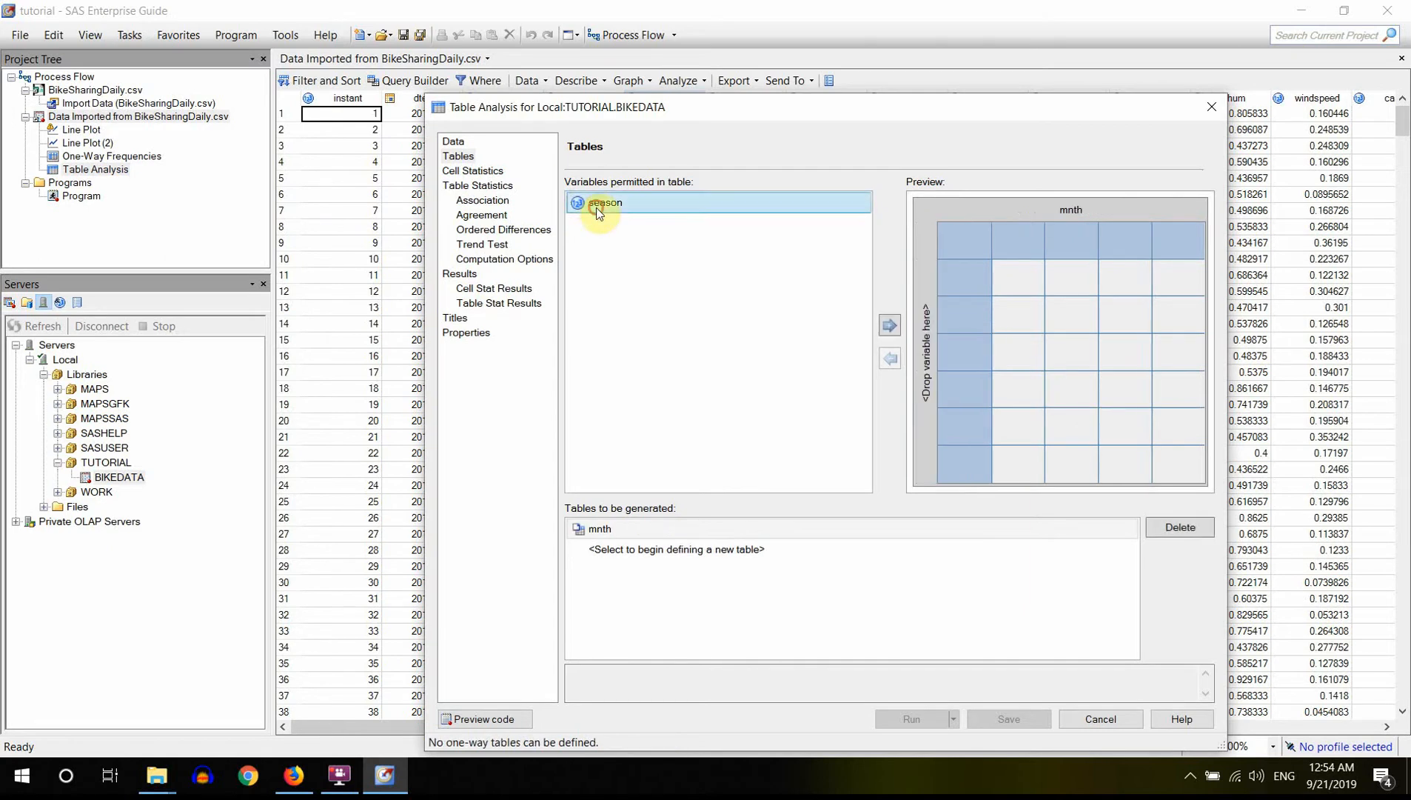
pyautogui.moveTo(596, 207); pyautogui.dragTo(934, 301)
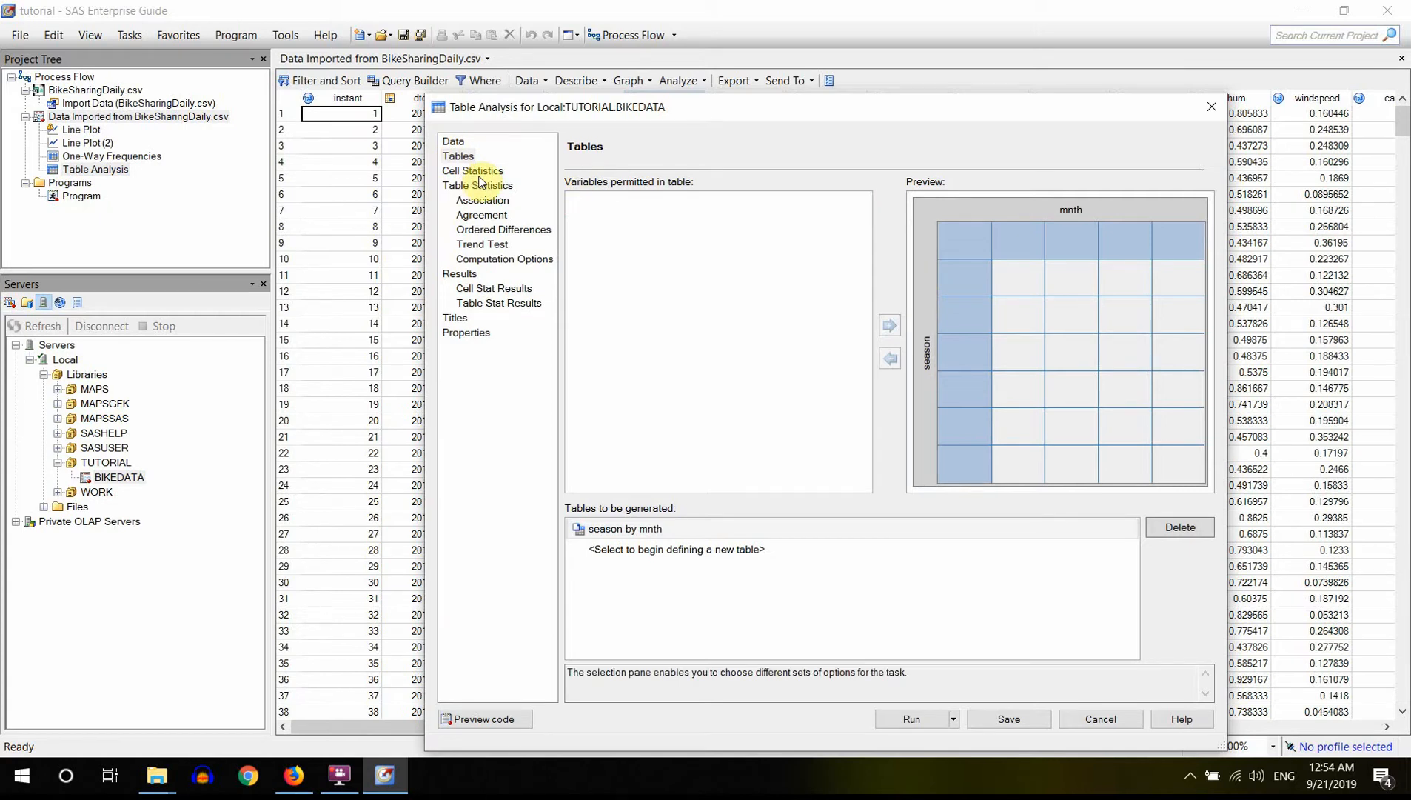
# - Enable the chi-square tests of association for the table and open the cell statistics results settings
pyautogui.click(479, 176)
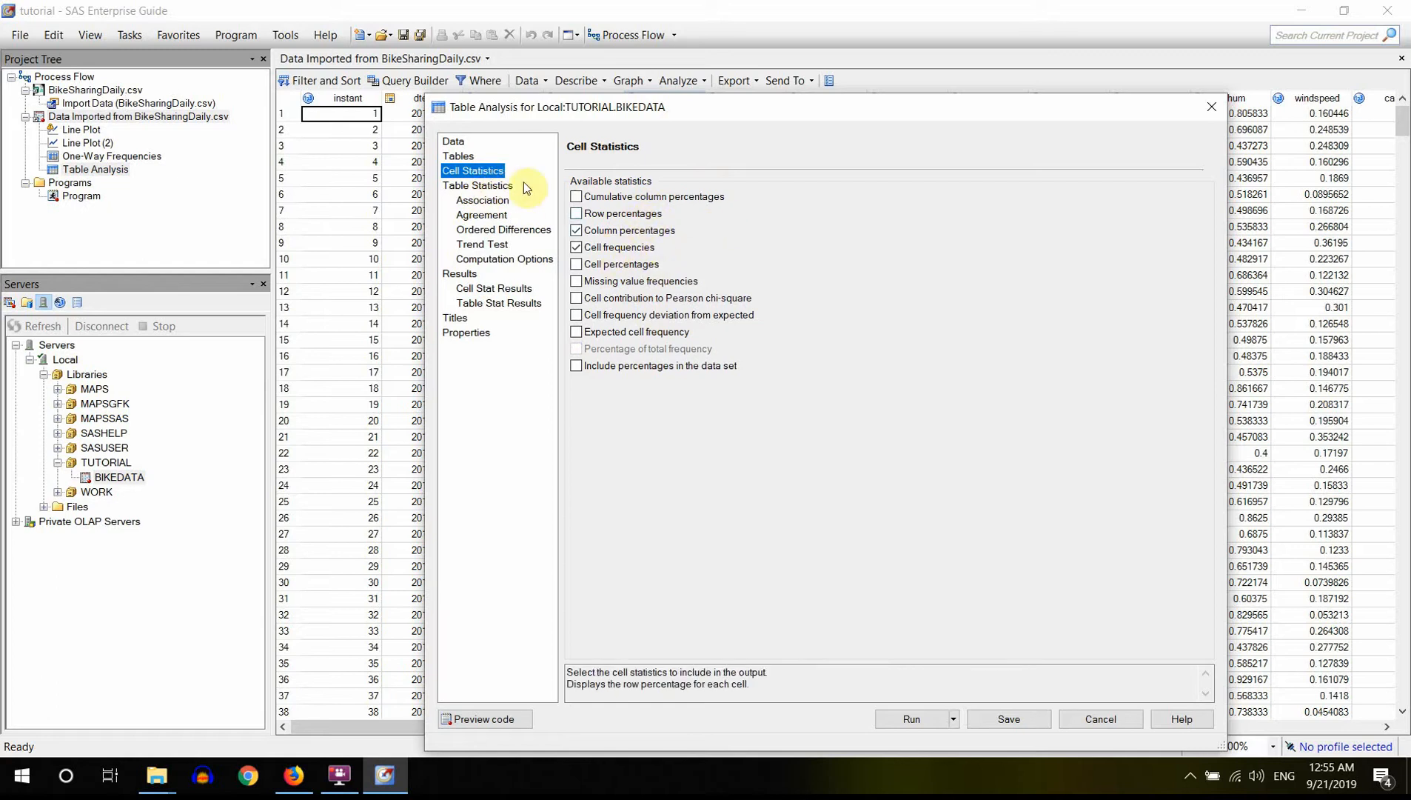
pyautogui.click(493, 186)
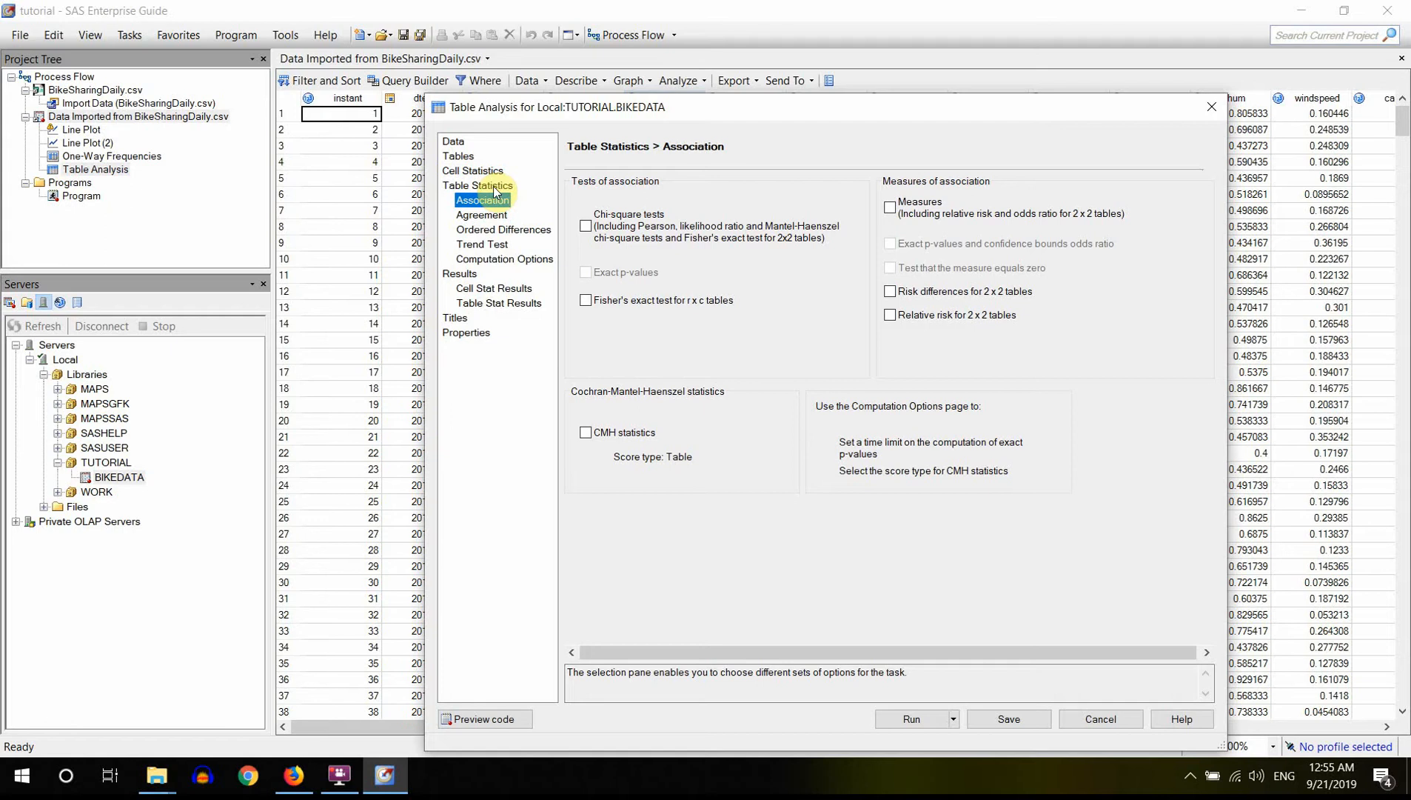
pyautogui.click(583, 230)
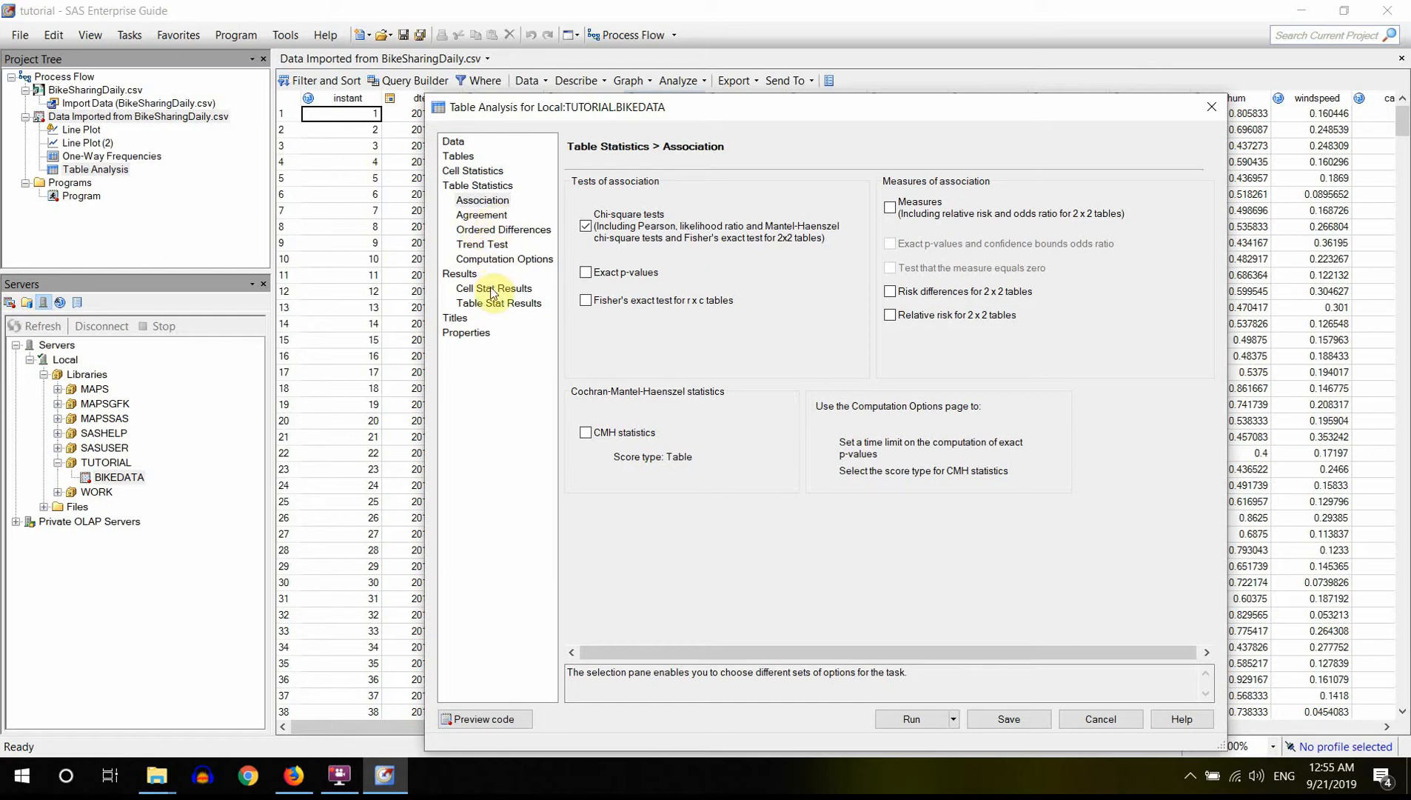
pyautogui.click(460, 275)
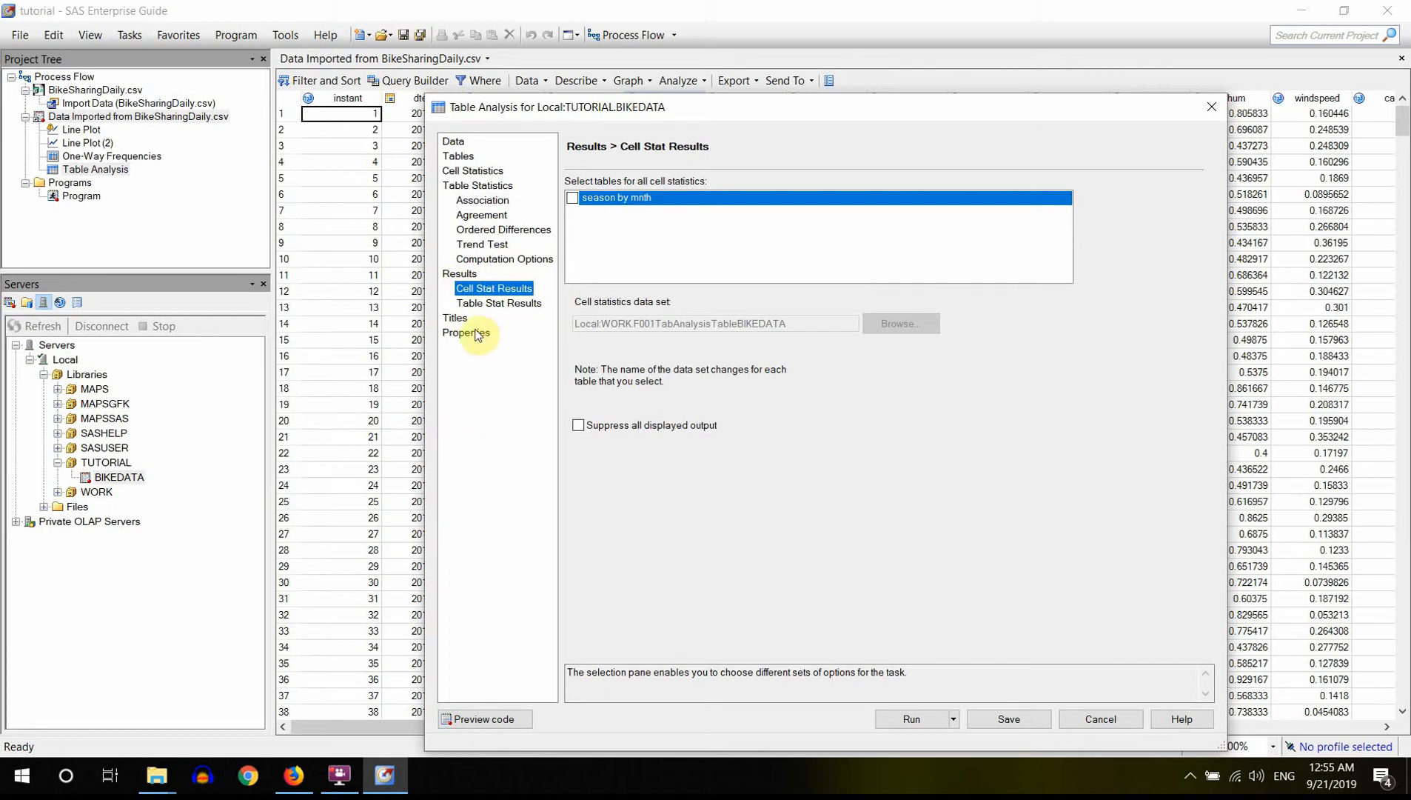
# - Replace the default title of the Table Analysis output with the first line "Table Analysis: Season vs Month", keeping Results below it
pyautogui.click(455, 319)
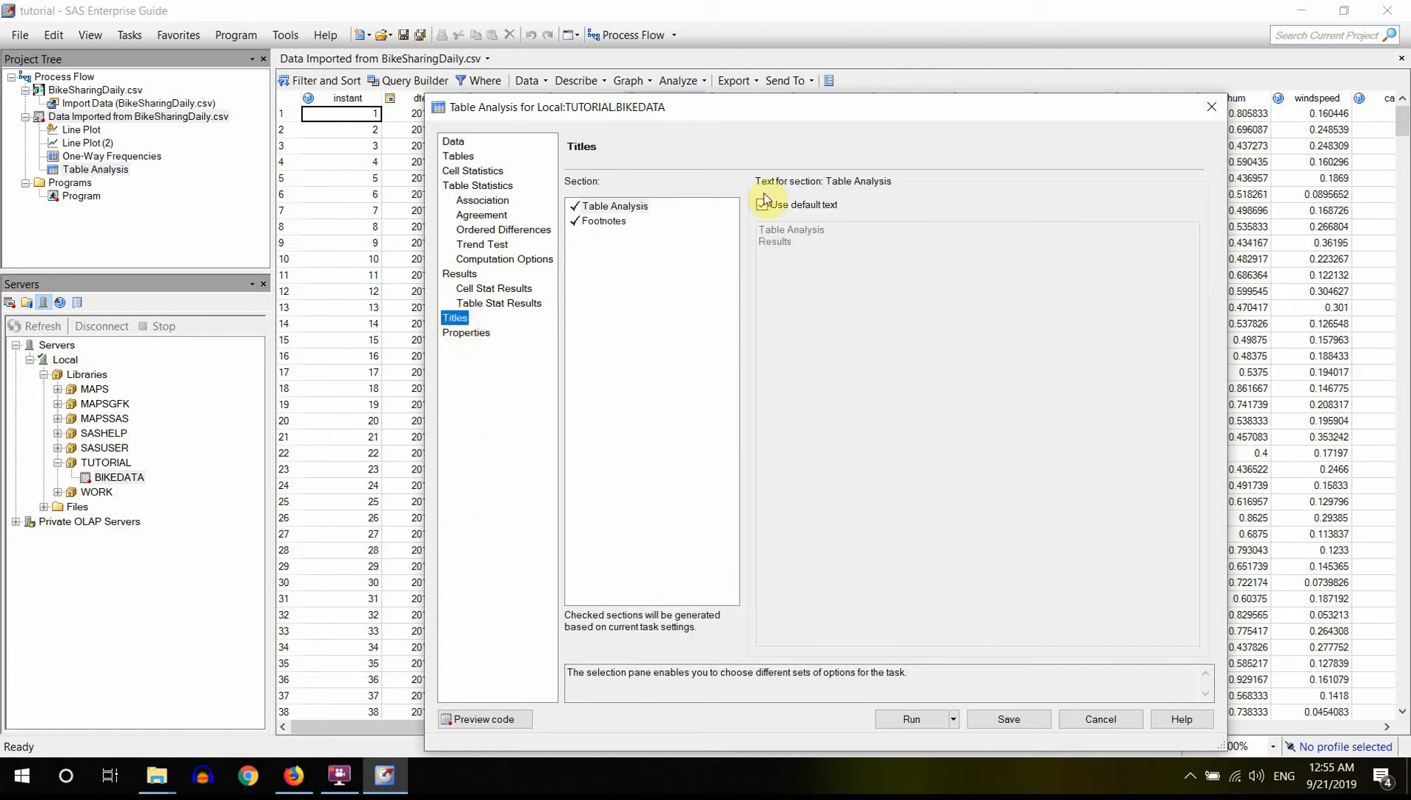
pyautogui.click(828, 208)
pyautogui.click(838, 232)
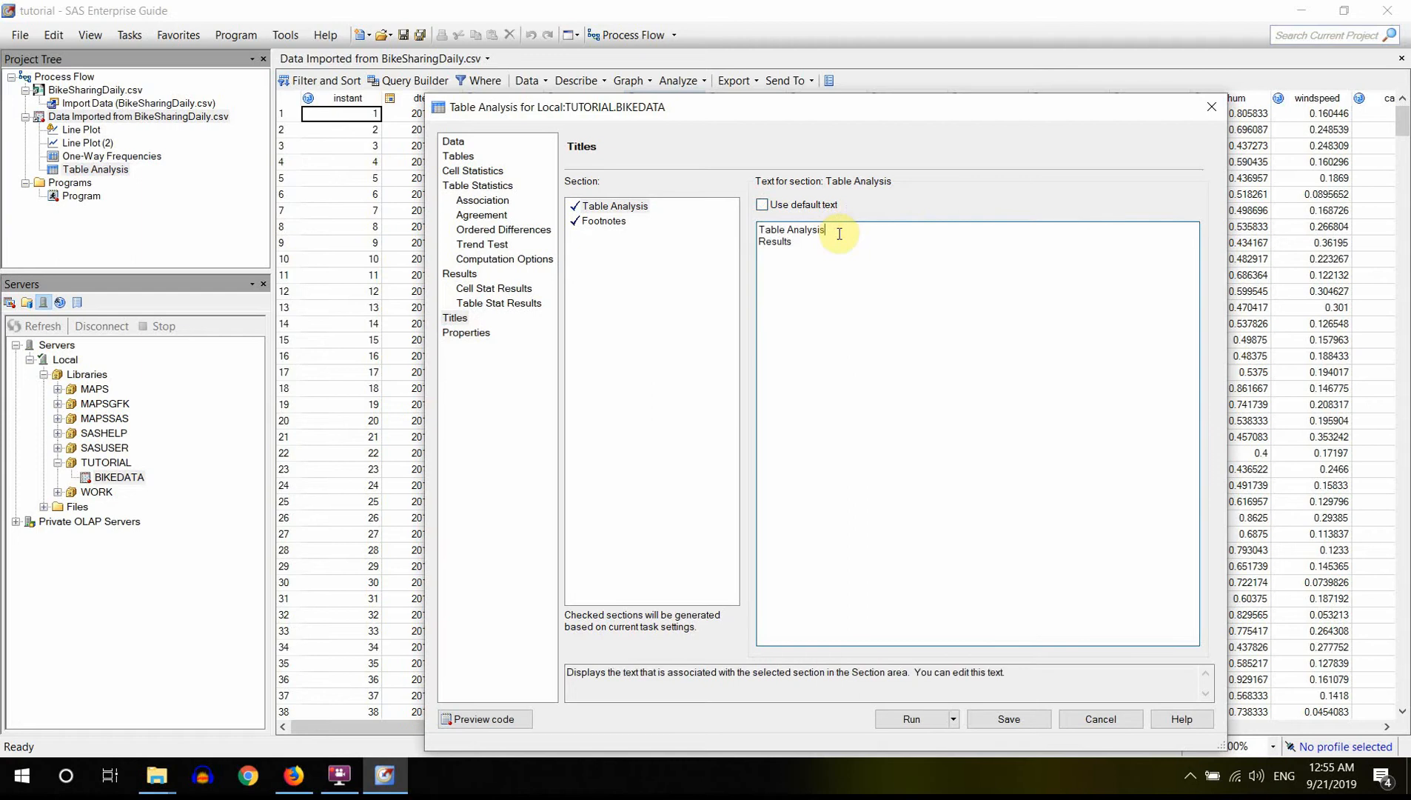
pyautogui.write(':')
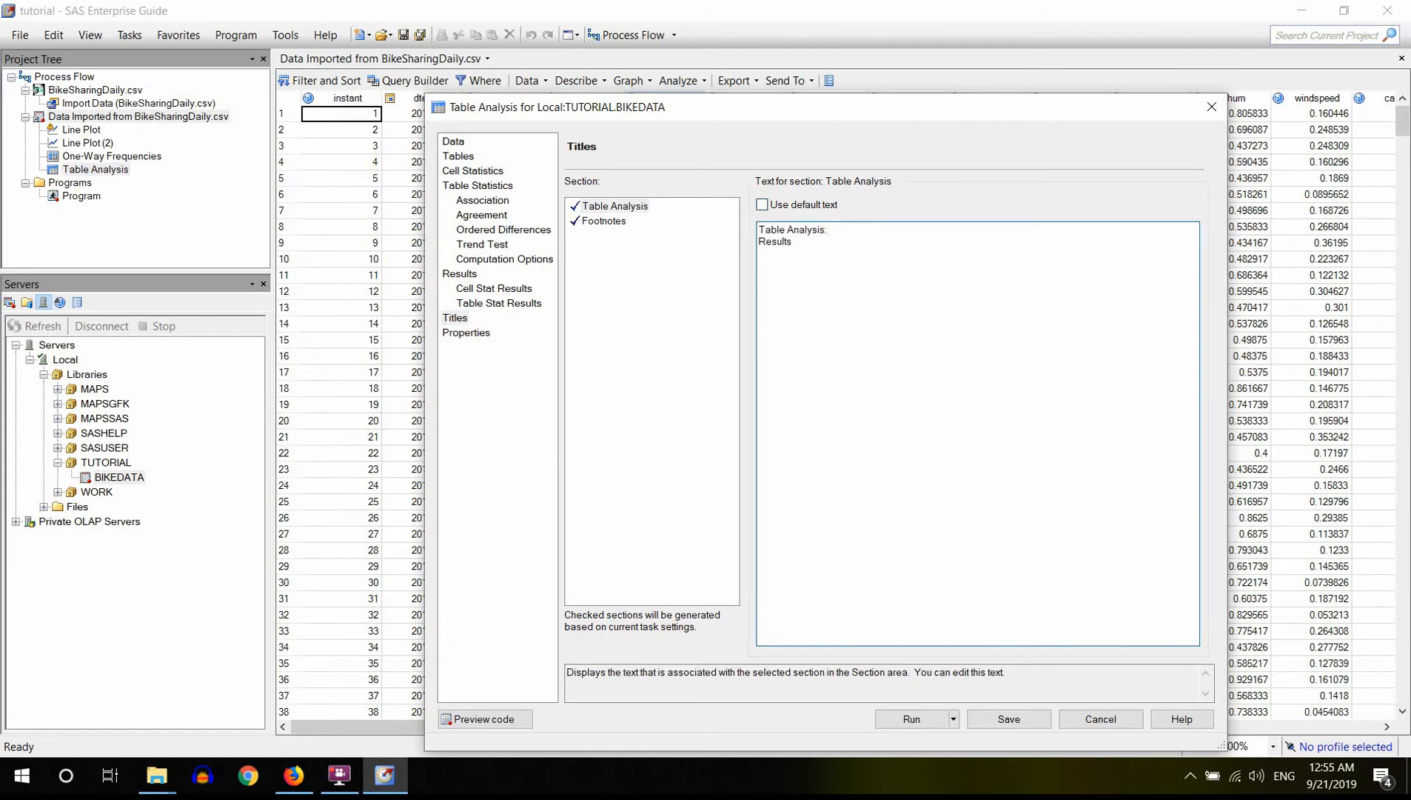
pyautogui.write(' Season vs Month')
# - Check the task's general and result format properties, then run the analysis and examine the season by mnth chi-square statistics
pyautogui.click(500, 339)
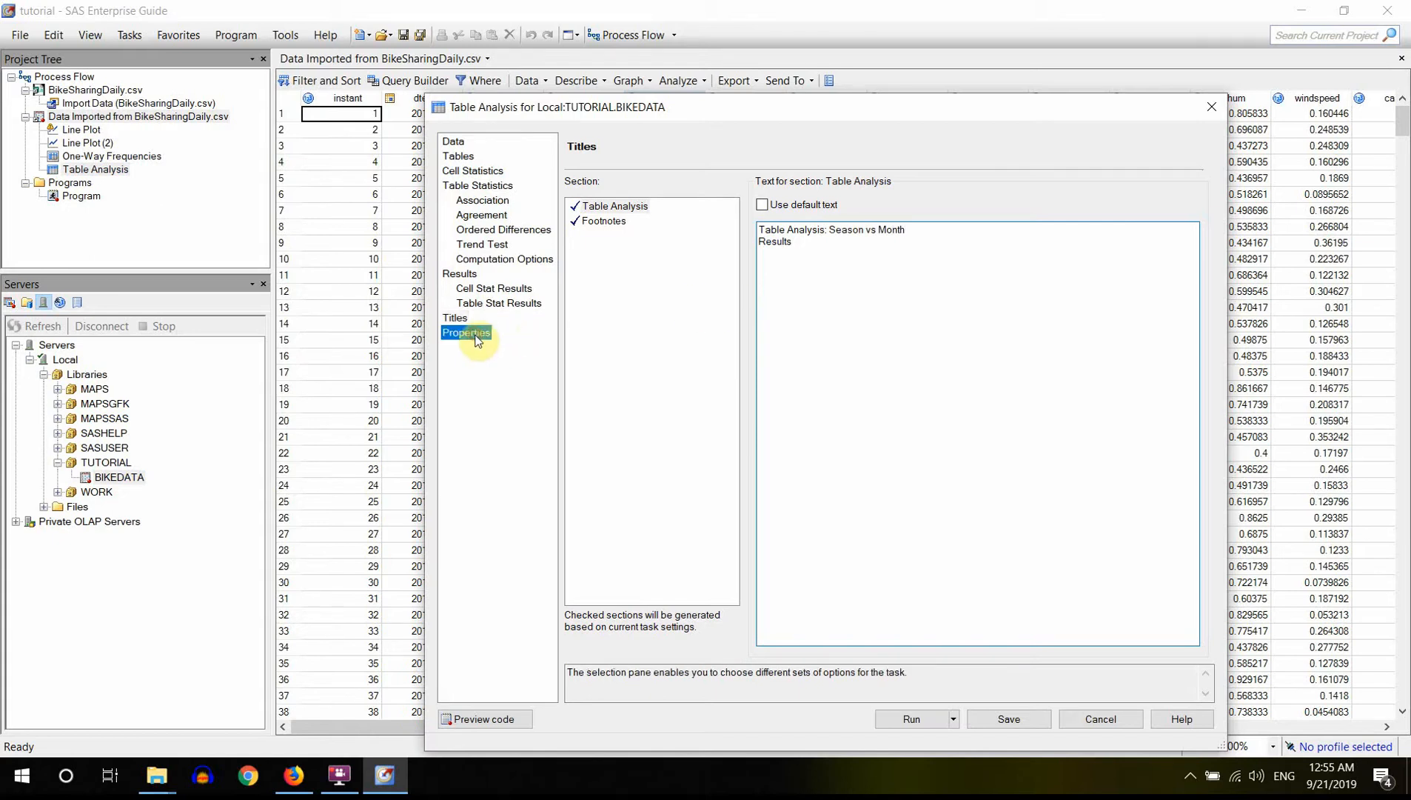
pyautogui.click(1171, 196)
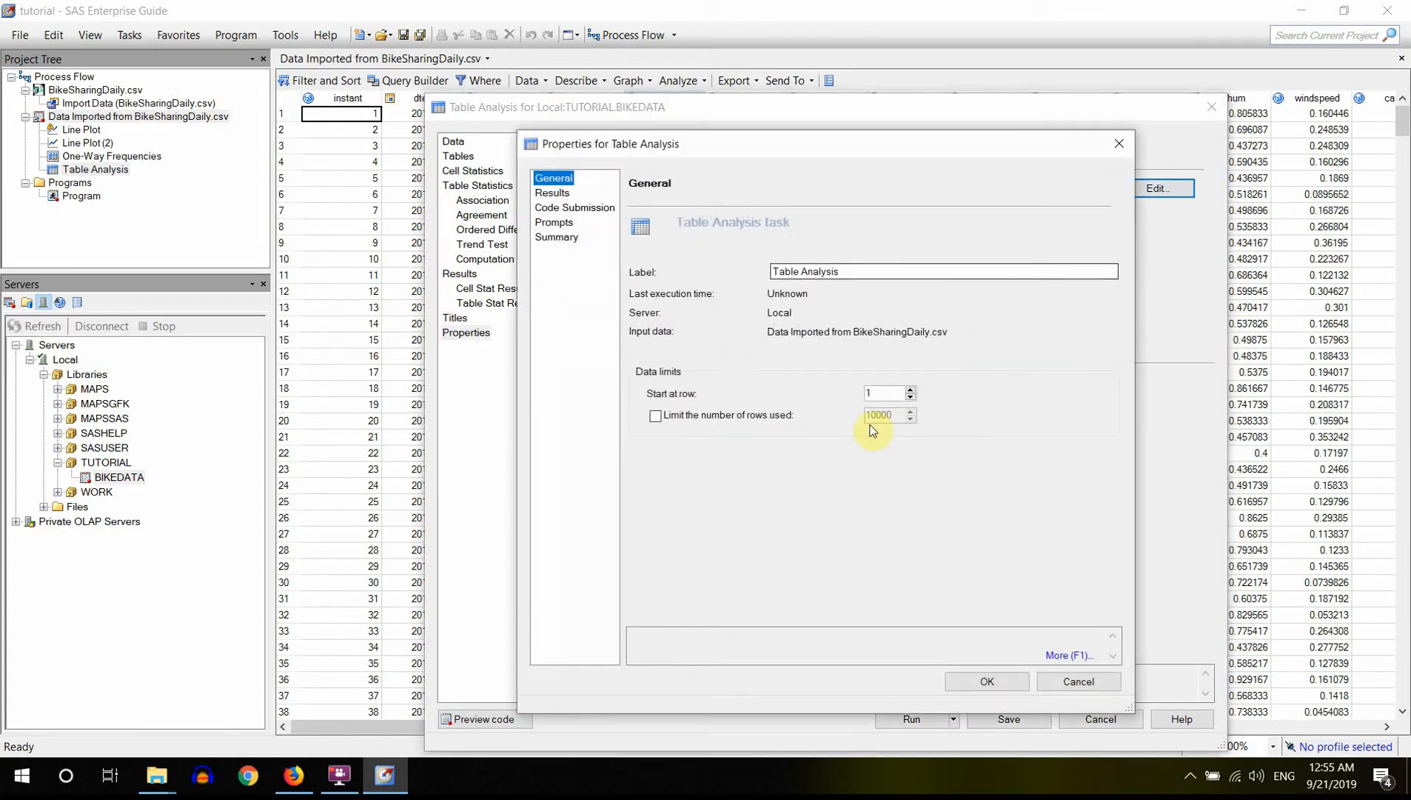
pyautogui.click(552, 193)
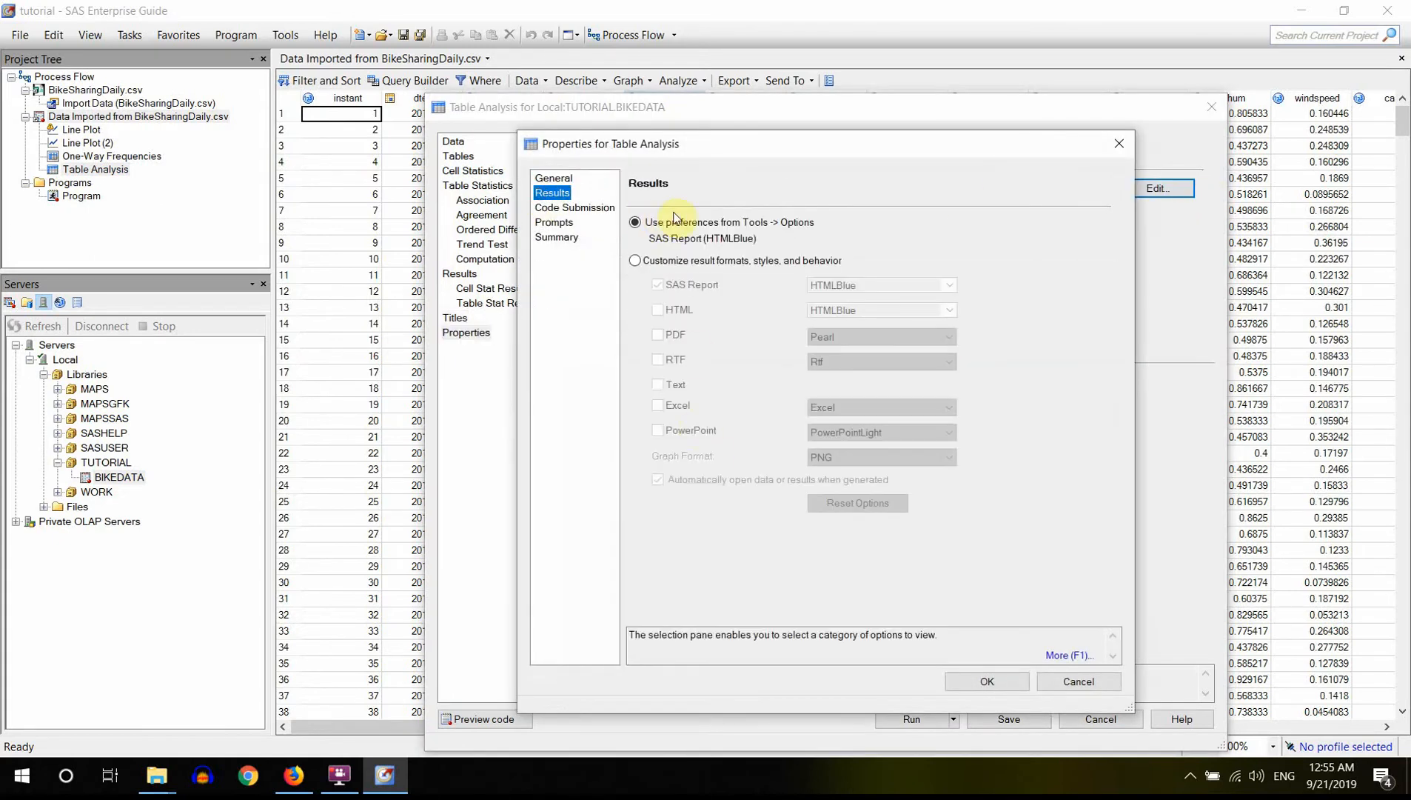
pyautogui.click(978, 681)
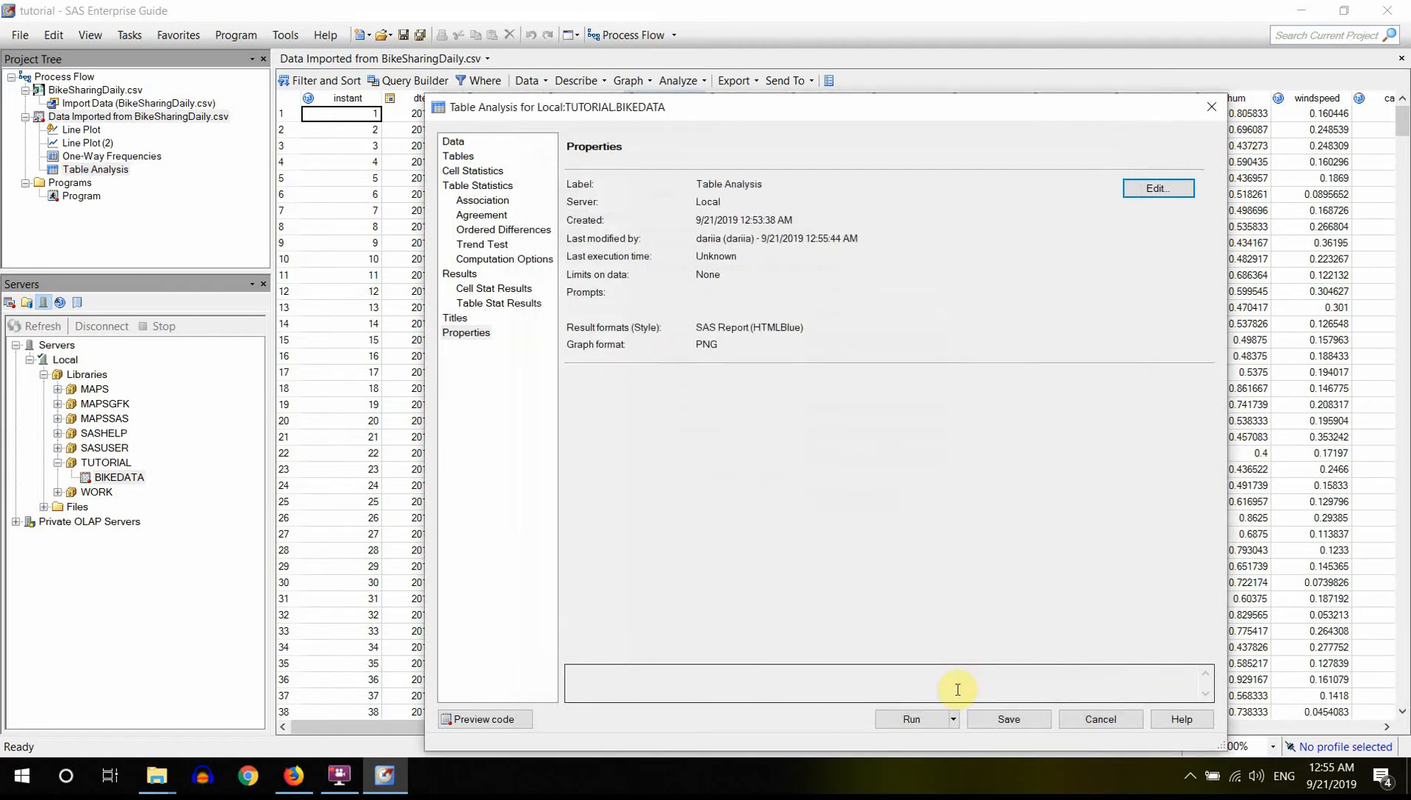
pyautogui.click(909, 718)
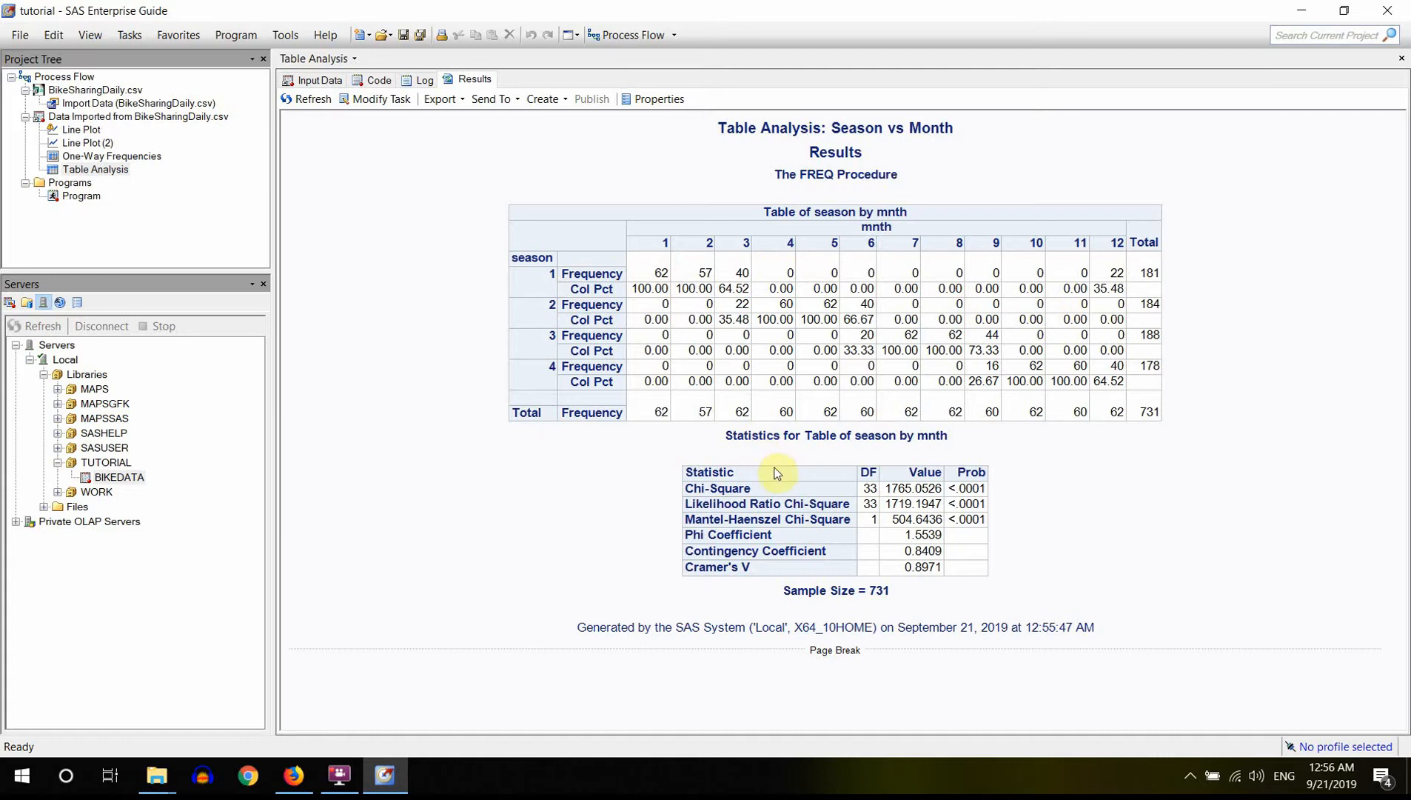
pyautogui.click(748, 504)
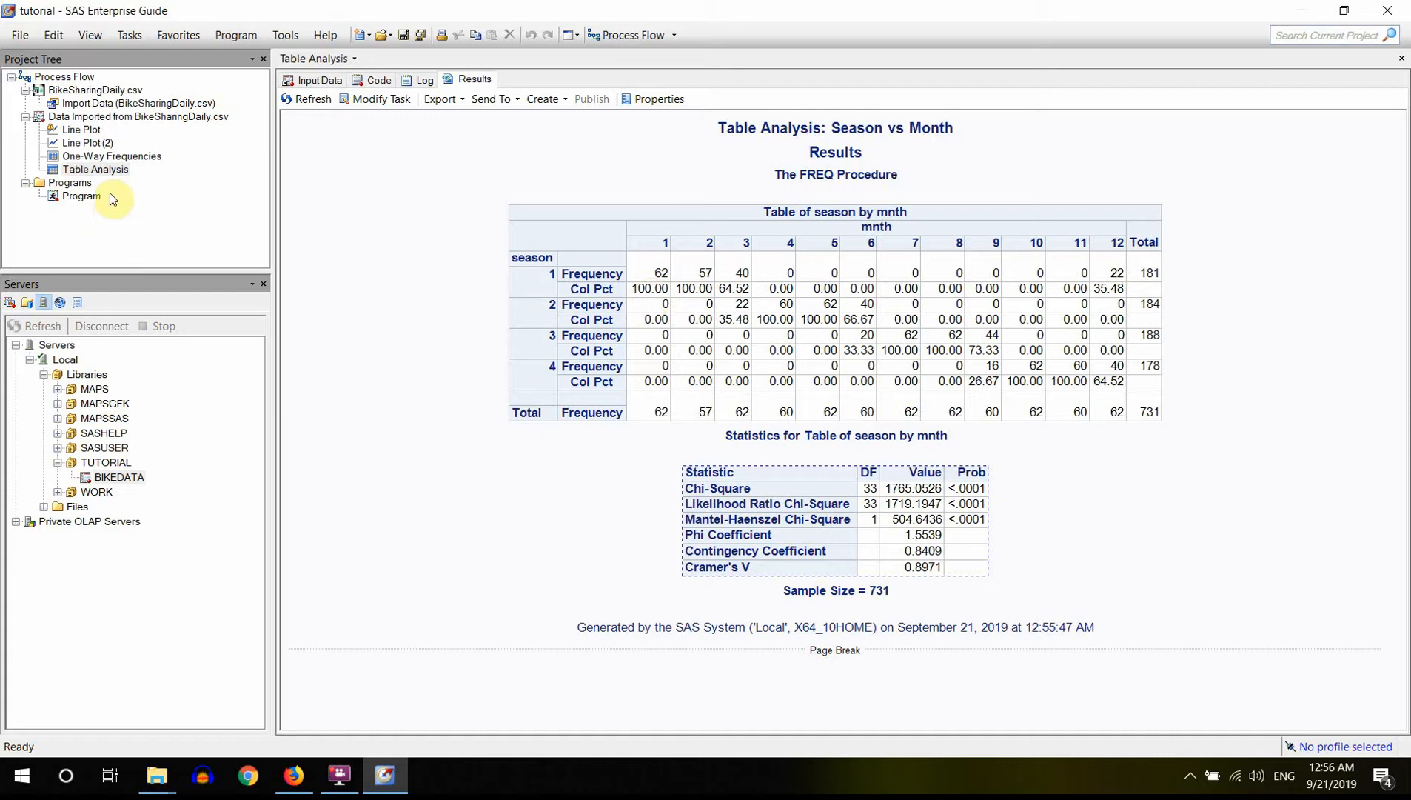
# - Rename the Table Analysis task in the project as Season vs Month
pyautogui.rightClick(95, 169)
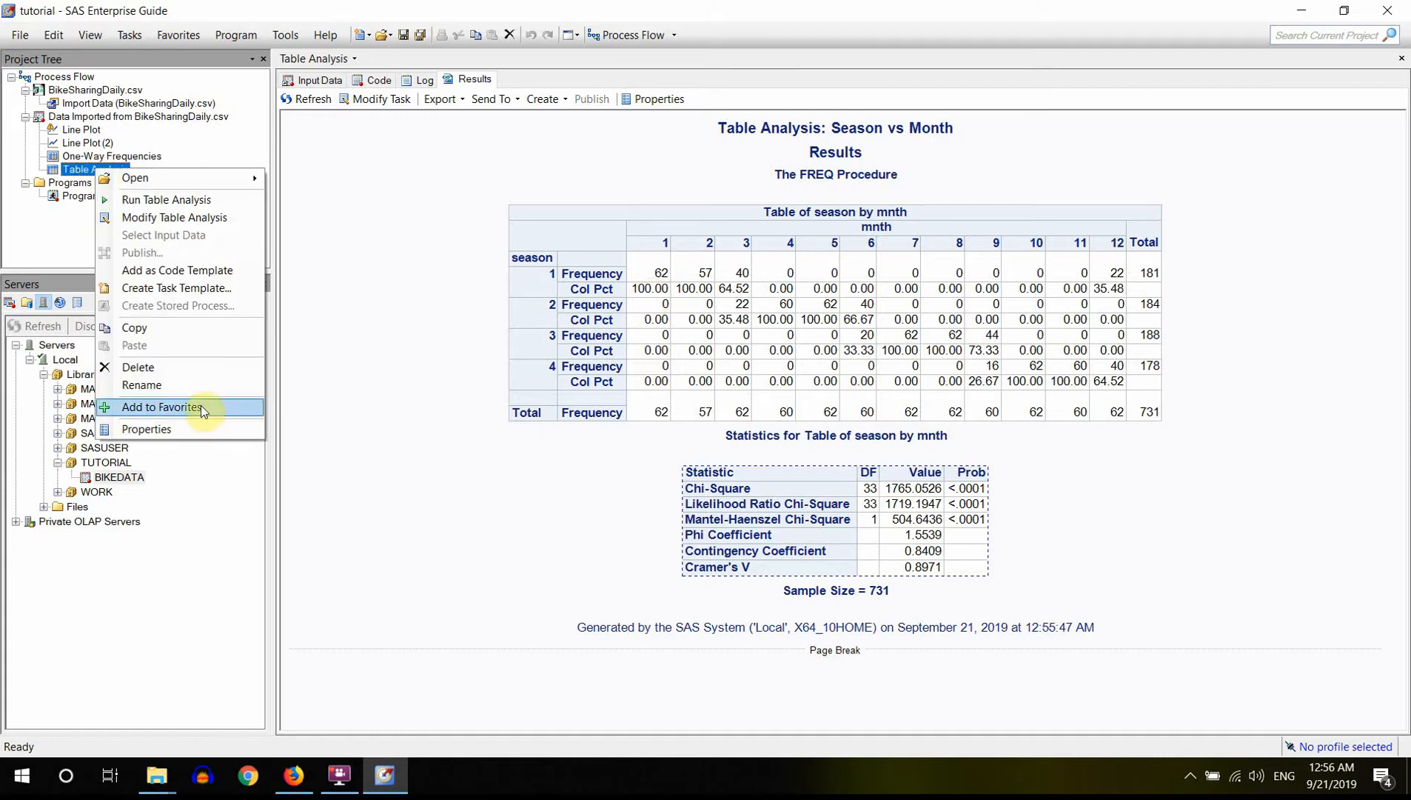
pyautogui.click(187, 383)
pyautogui.write('S')
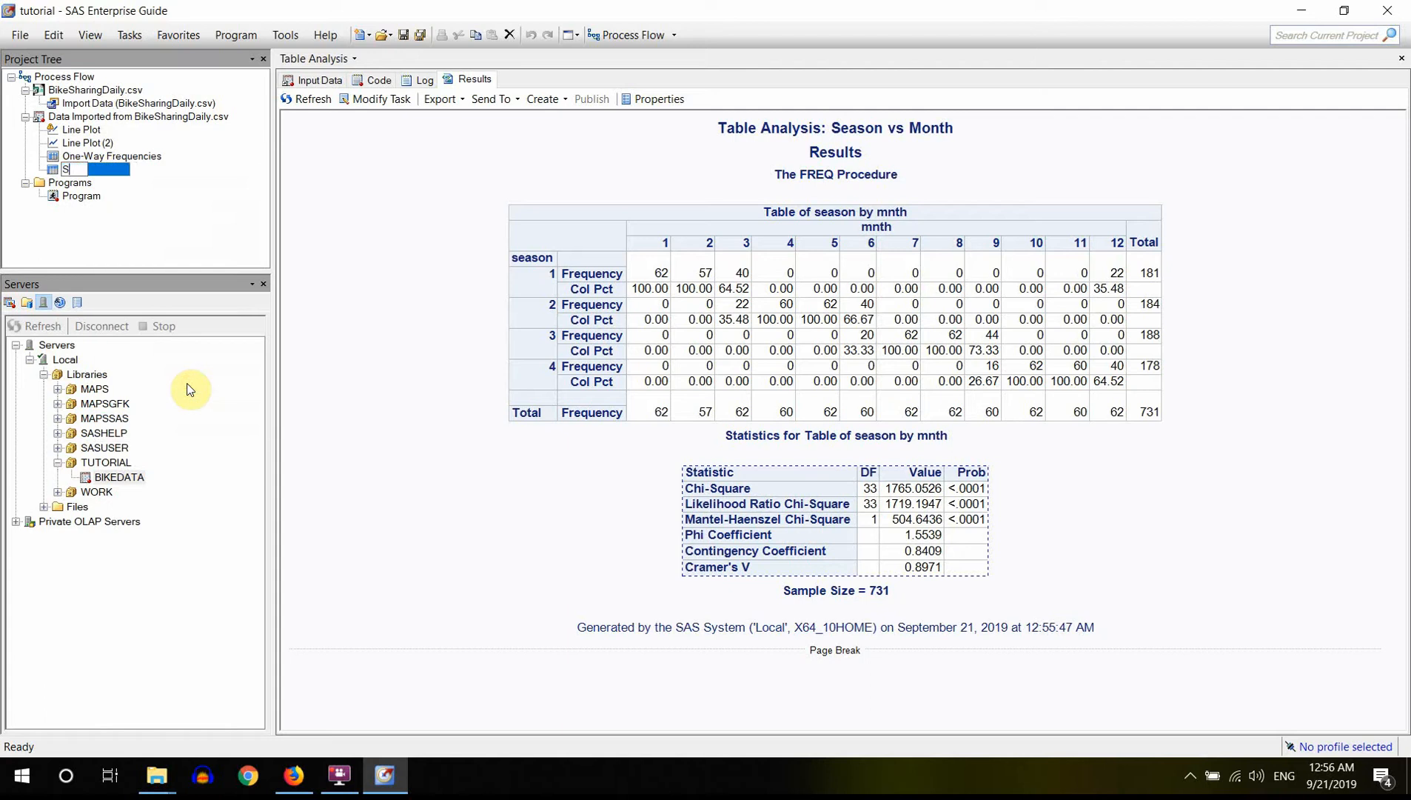
pyautogui.write('eason vs Month')
pyautogui.press('Return')
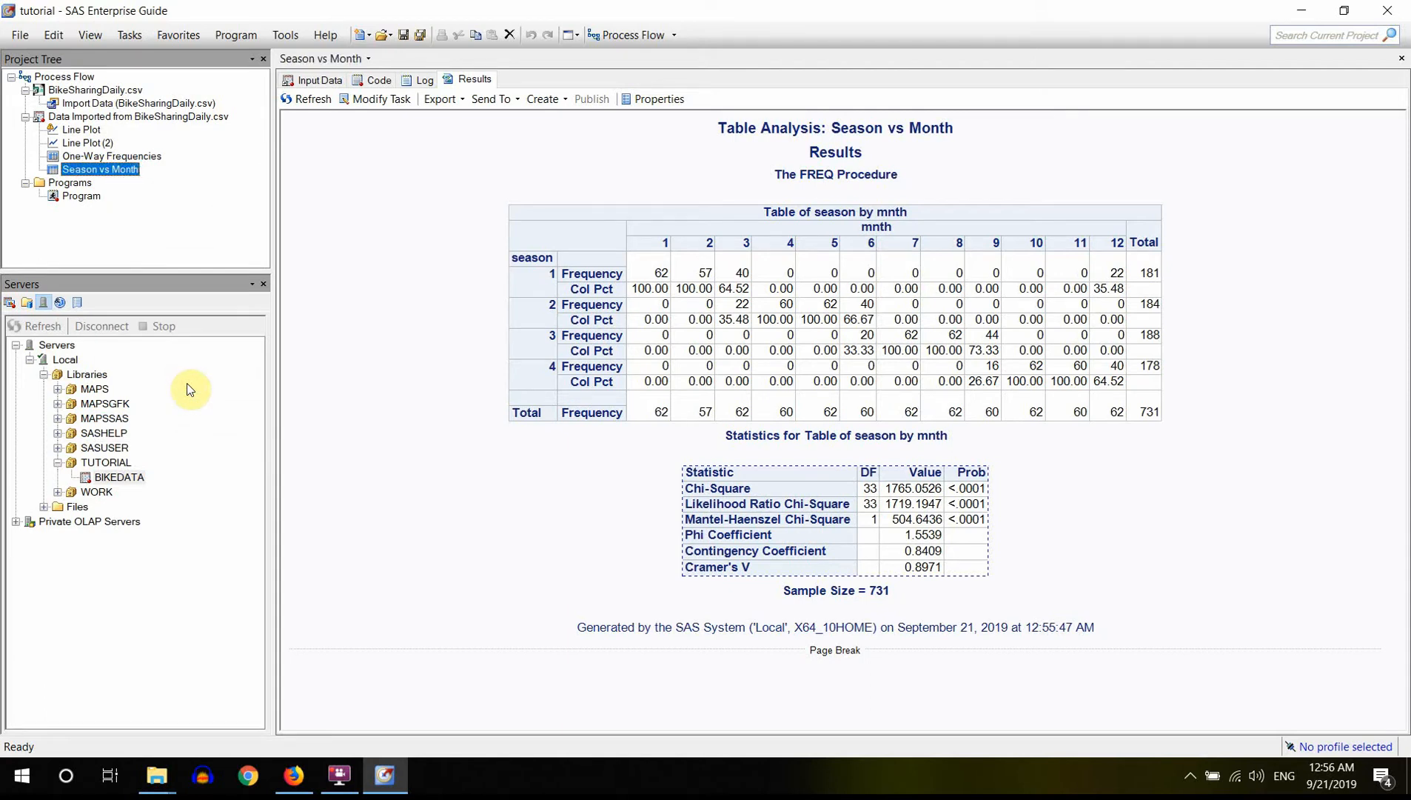
# - Reopen the Season vs Month task for modification and replace its table variables season and mnth with weekday and workingday
pyautogui.click(380, 99)
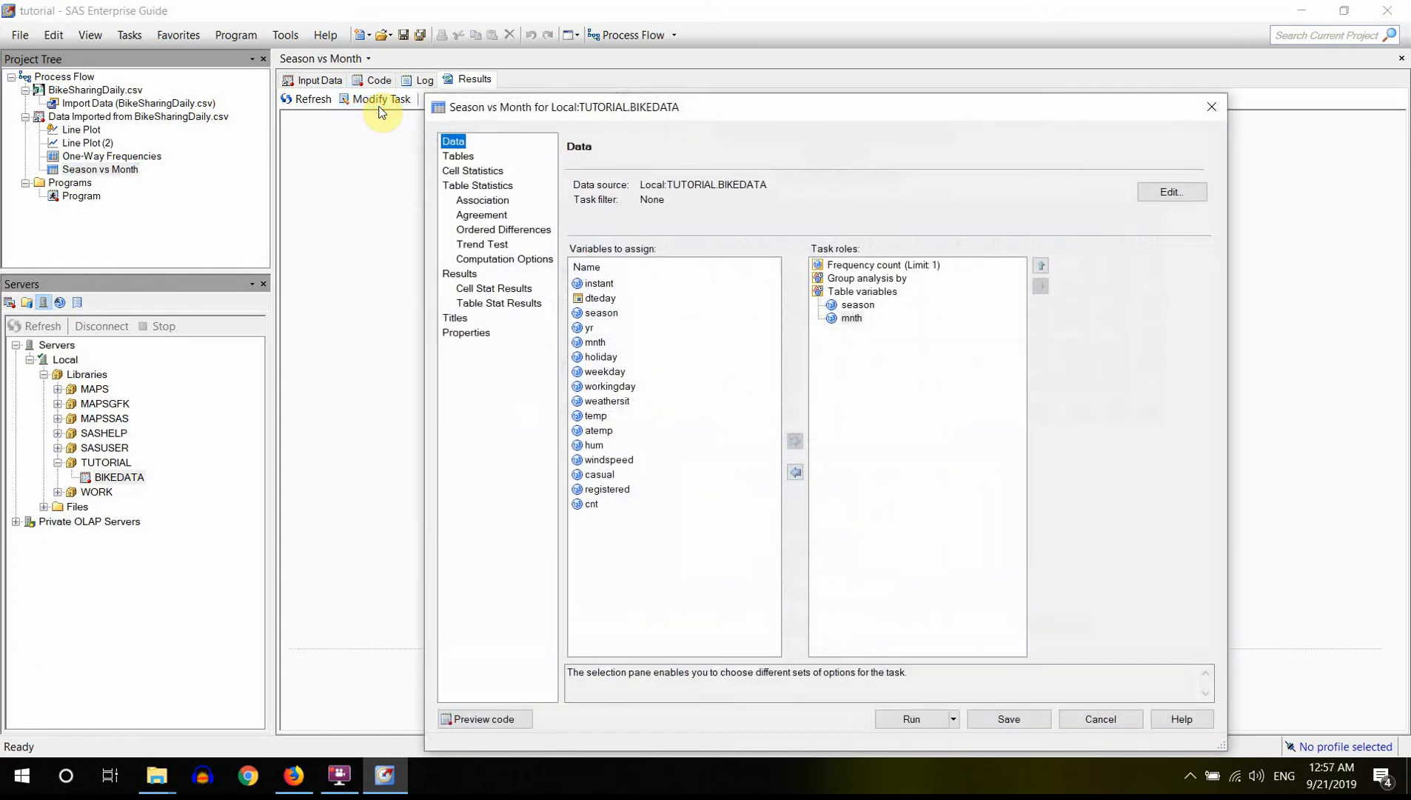
pyautogui.click(857, 305)
pyautogui.keyDown('shift'); pyautogui.click(853, 319); pyautogui.keyUp('shift')
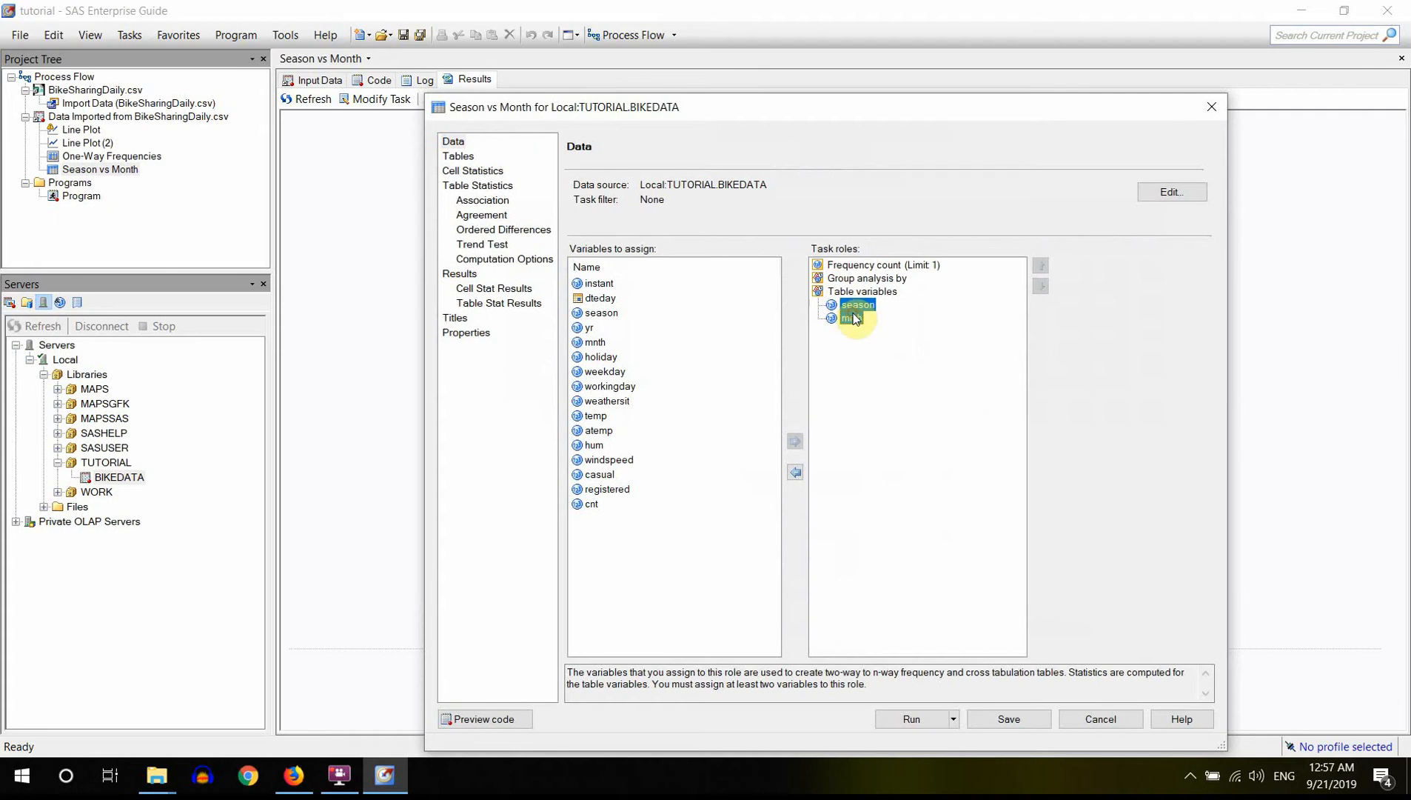
pyautogui.moveTo(853, 316); pyautogui.dragTo(755, 330)
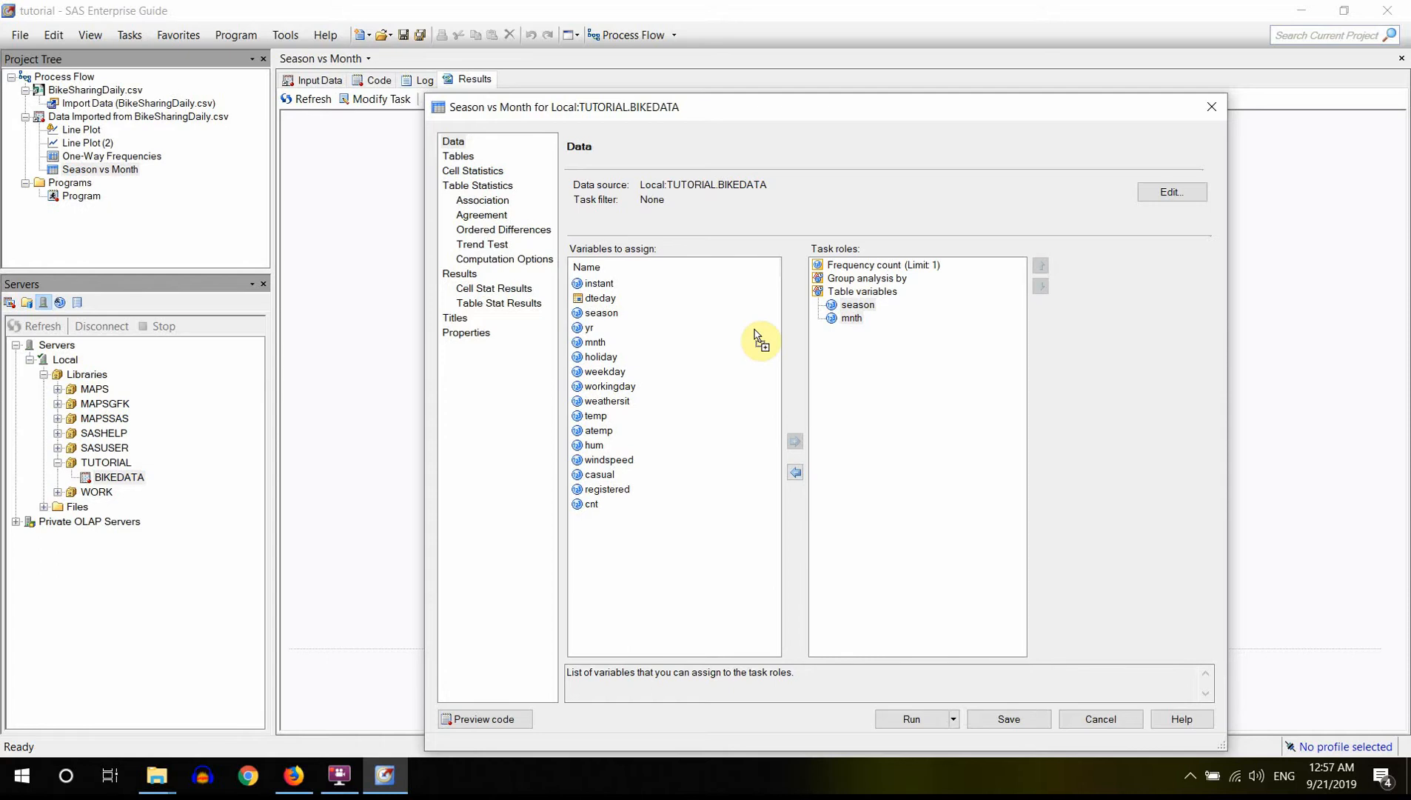
pyautogui.moveTo(754, 330); pyautogui.dragTo(755, 331)
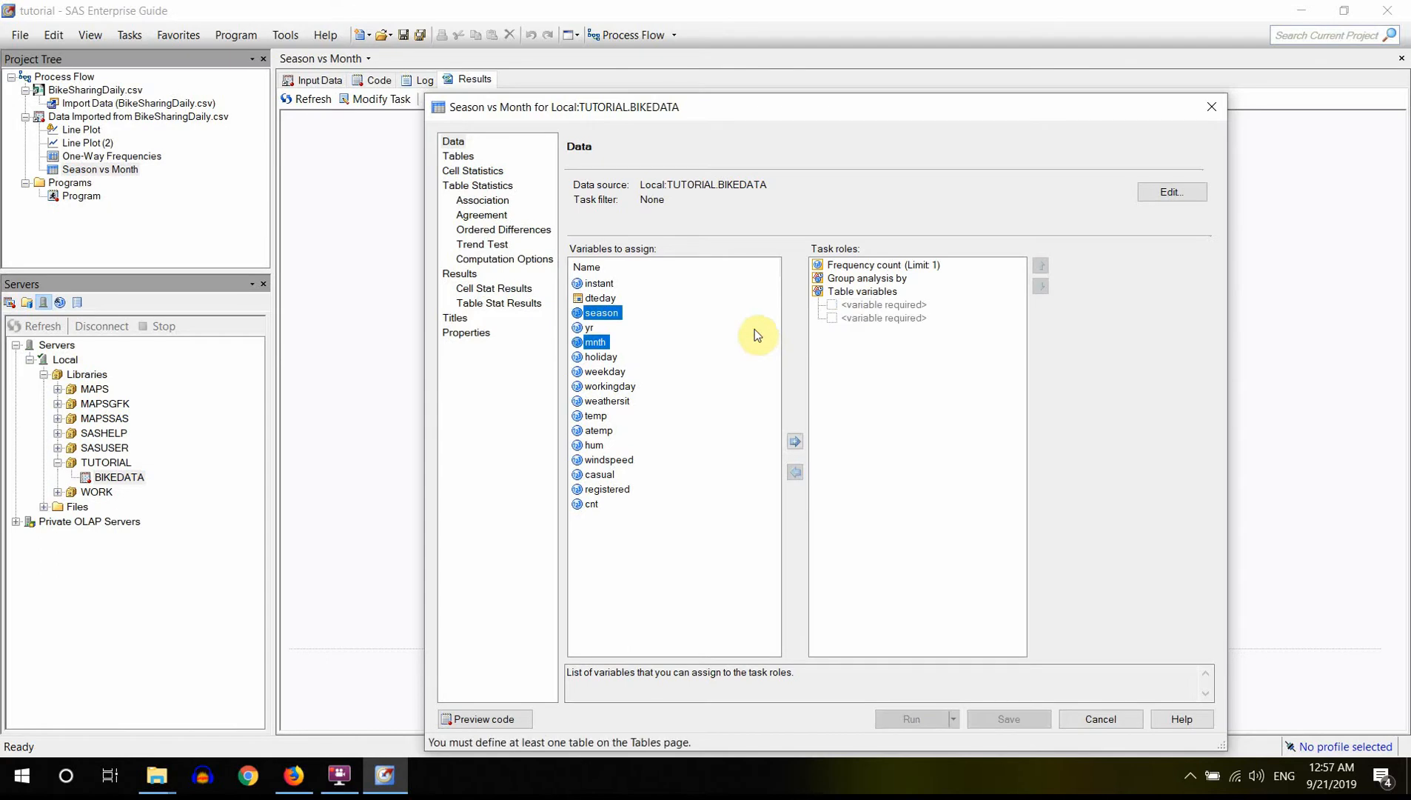
pyautogui.click(619, 374)
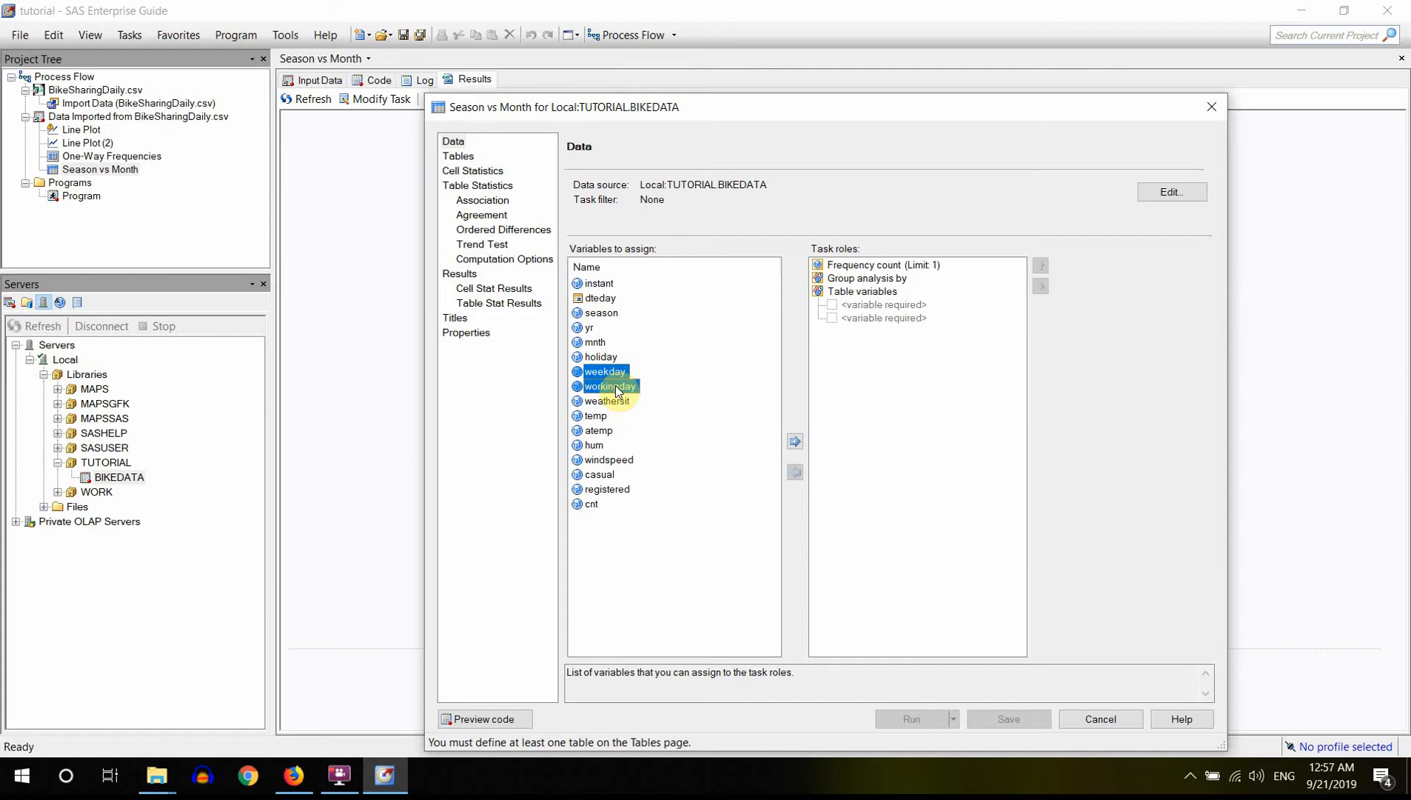
pyautogui.moveTo(616, 385); pyautogui.dragTo(916, 307)
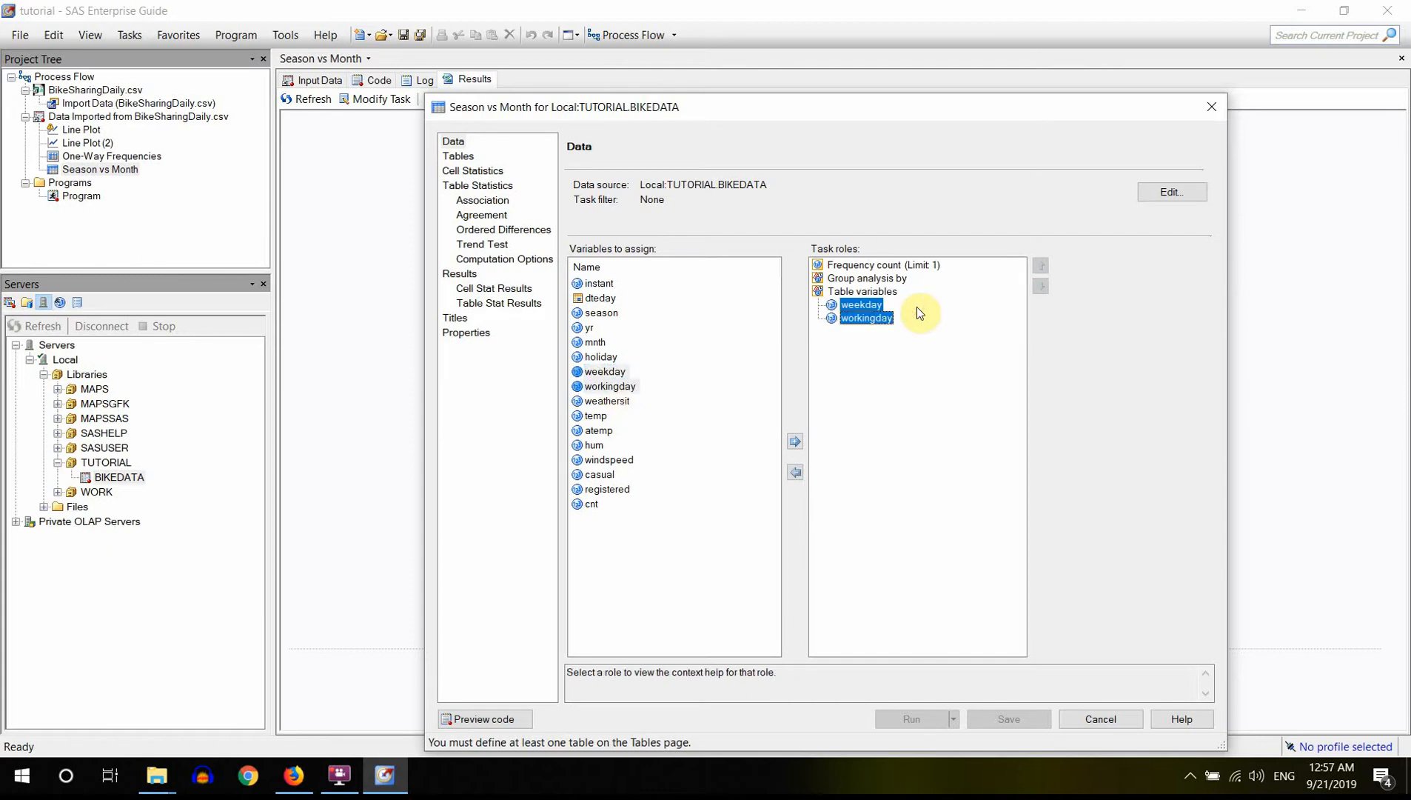
# - Define a weekday by workingday table with workingday across the columns and weekday down the rows
pyautogui.click(457, 157)
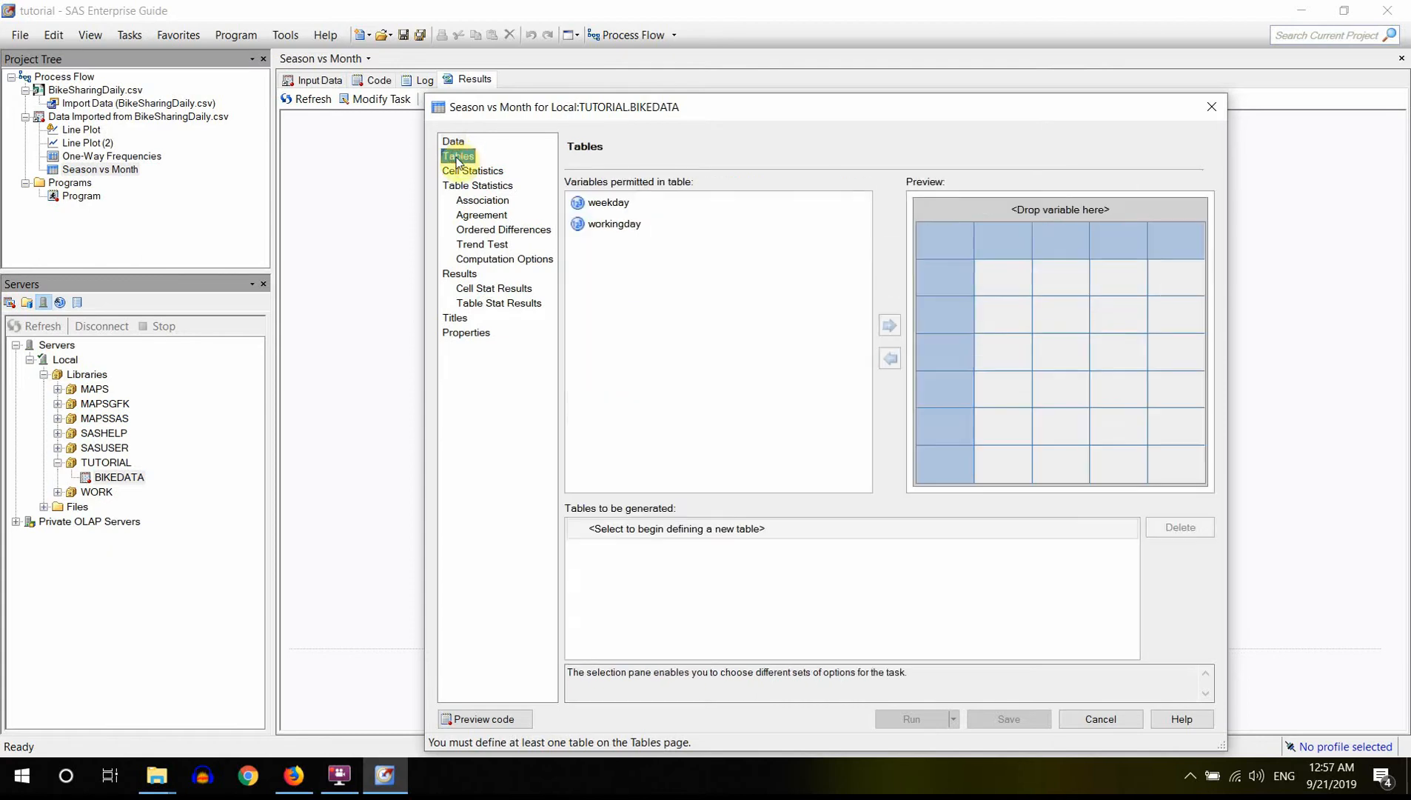
pyautogui.moveTo(653, 225); pyautogui.dragTo(1065, 334)
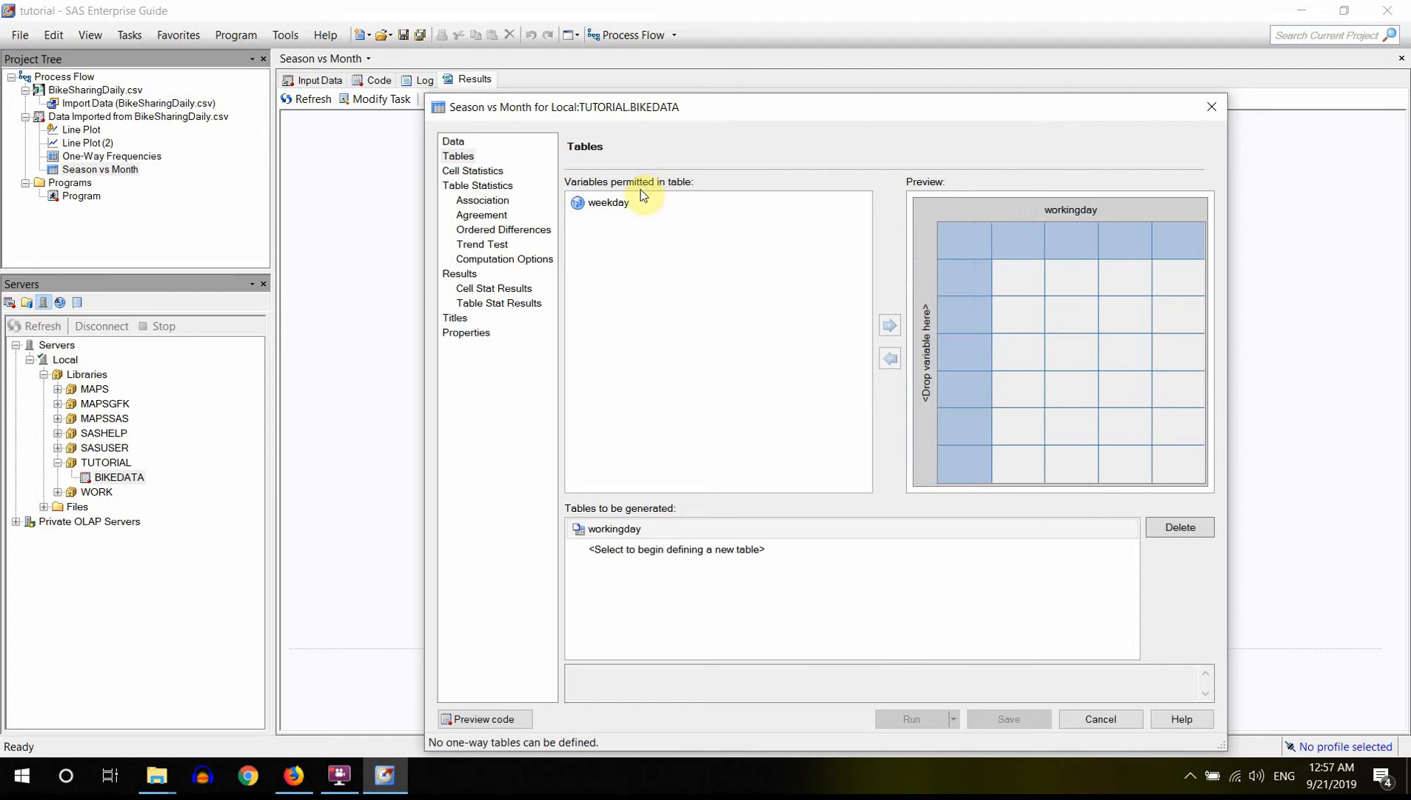
pyautogui.moveTo(640, 197); pyautogui.dragTo(968, 288)
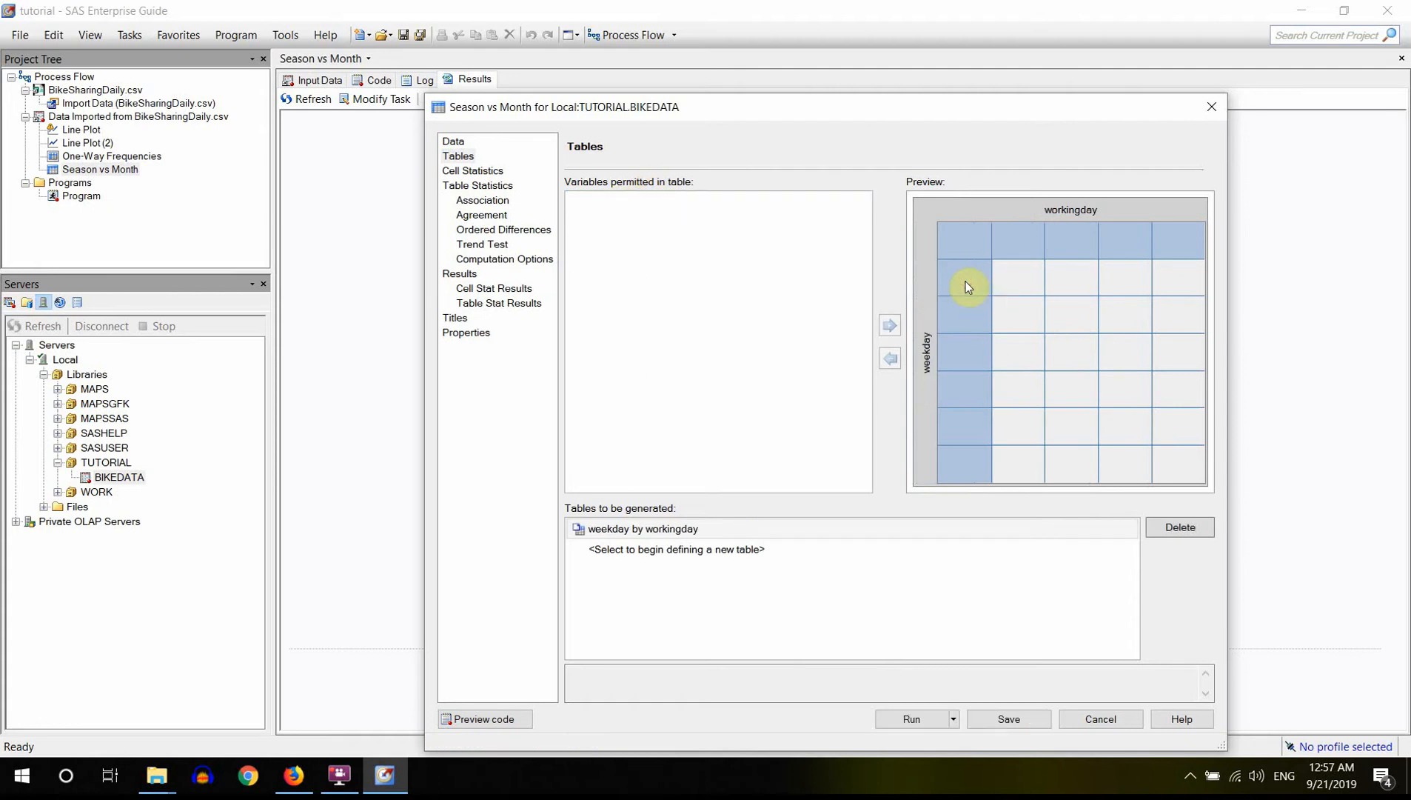
# - Change the output title to "Table Analysis: Weekday vs Working day" and run the analysis as a new task without replacing the previous results
pyautogui.click(455, 318)
pyautogui.click(985, 238)
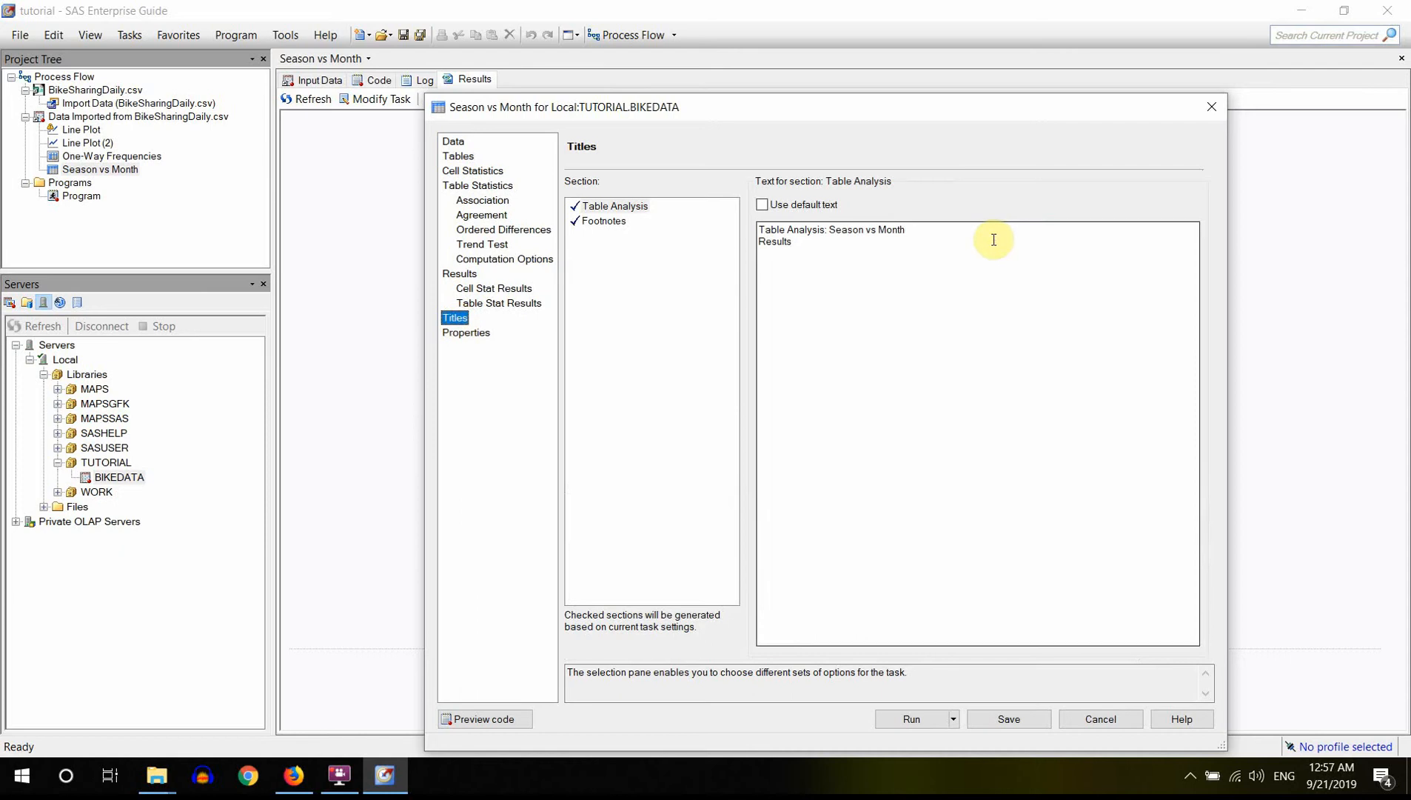
pyautogui.moveTo(957, 239); pyautogui.dragTo(1026, 231)
pyautogui.click(833, 233)
pyautogui.write('Weekd')
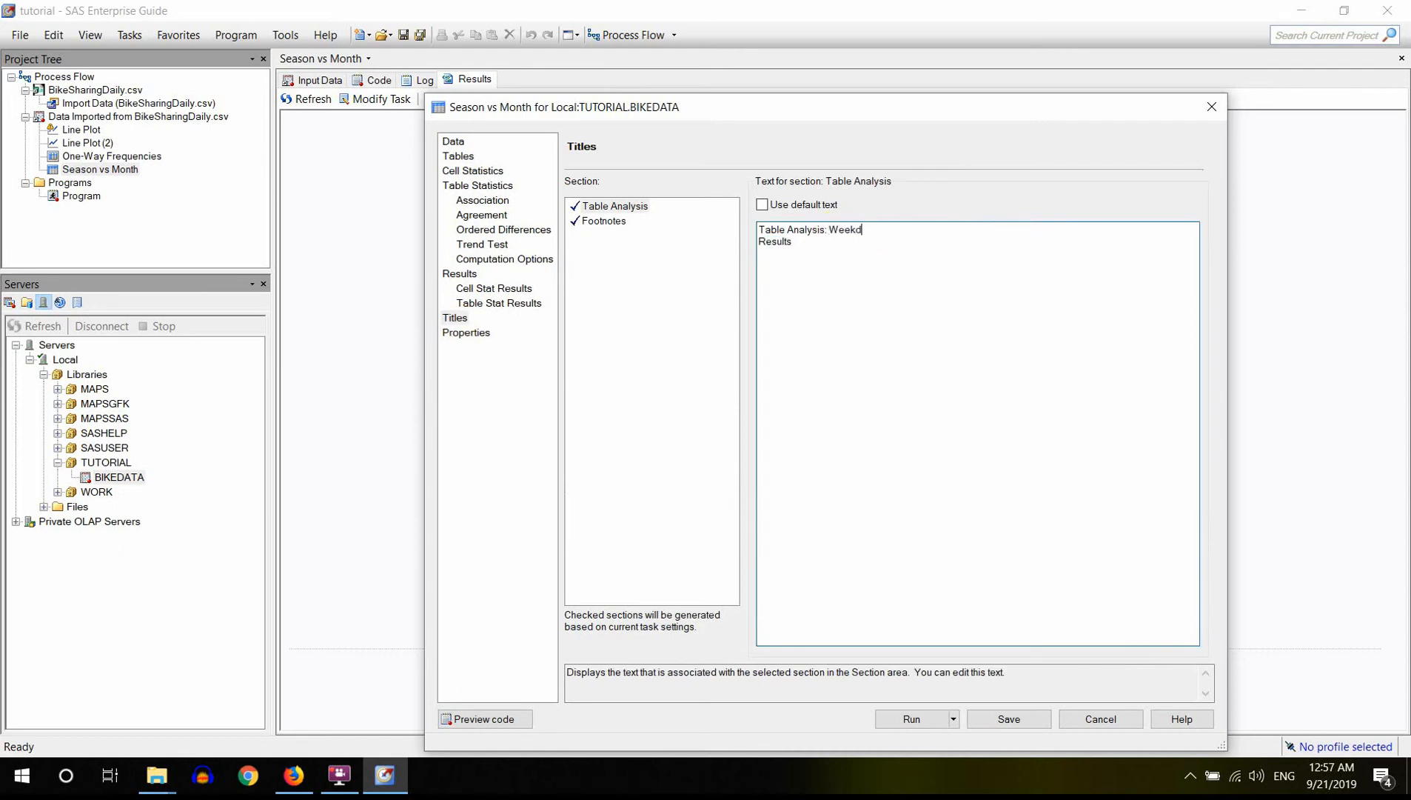
pyautogui.write('ay vs Working daty')
pyautogui.click(920, 715)
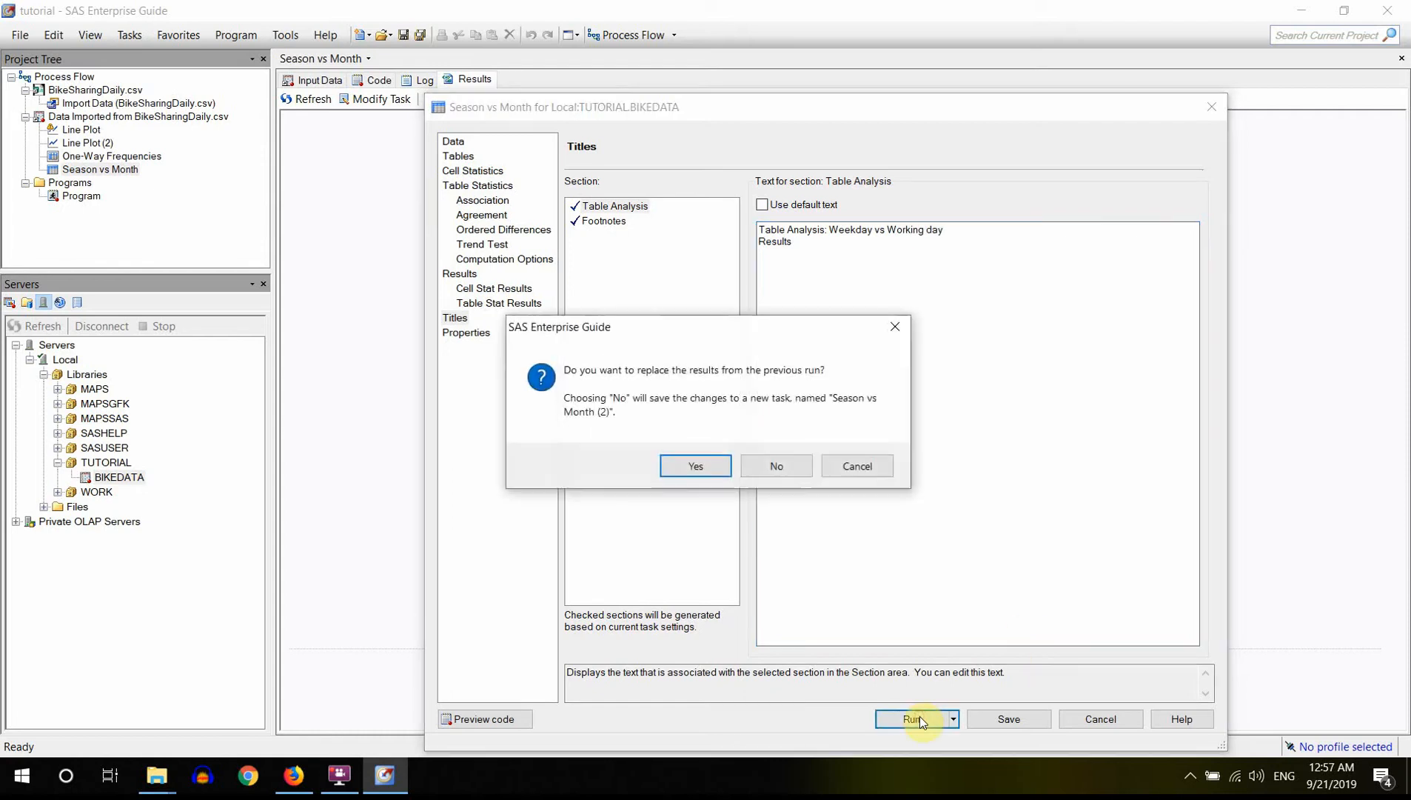
pyautogui.click(786, 465)
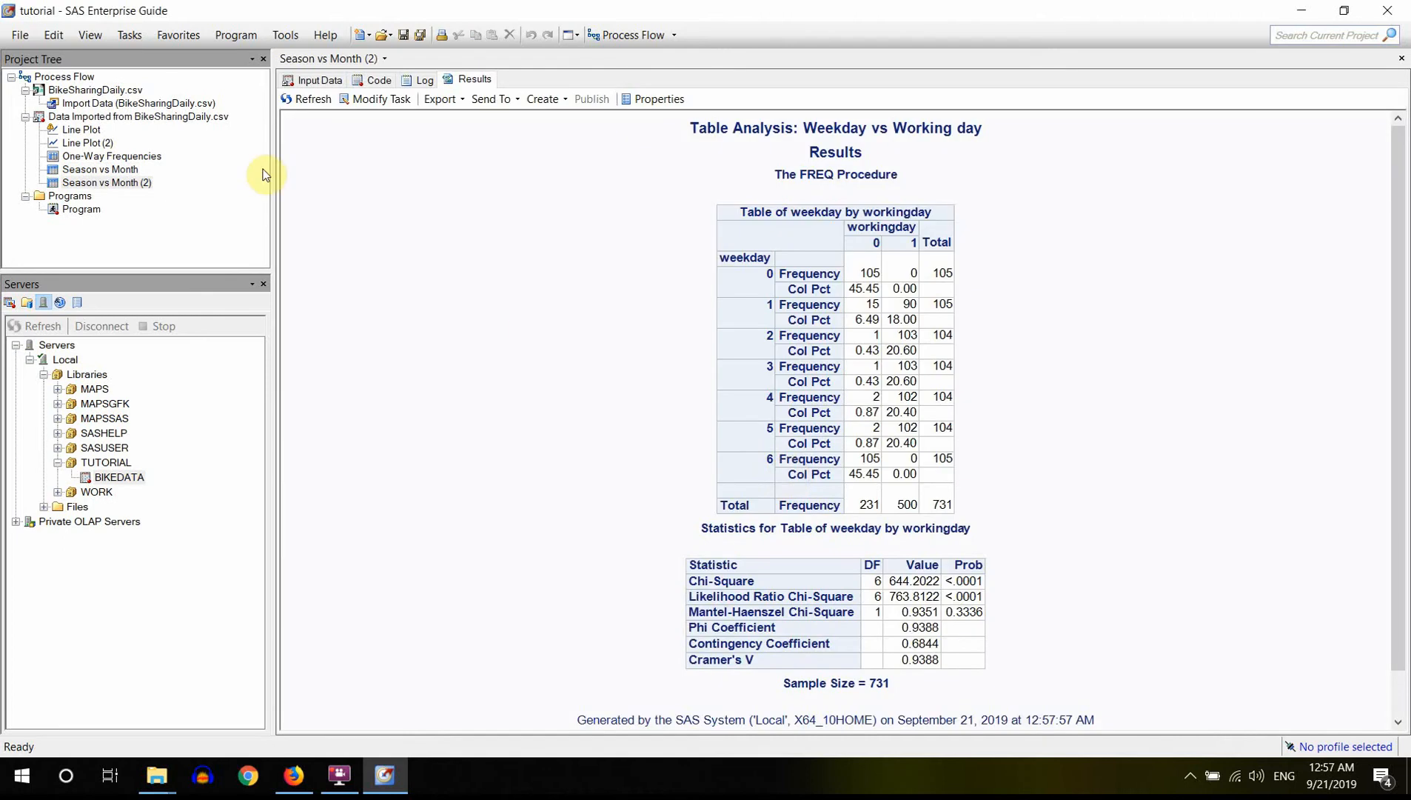
# - Rename the Season vs Month (2) task as Weekday vs Working day and examine its chi-square statistics
pyautogui.click(106, 184)
pyautogui.rightClick(106, 187)
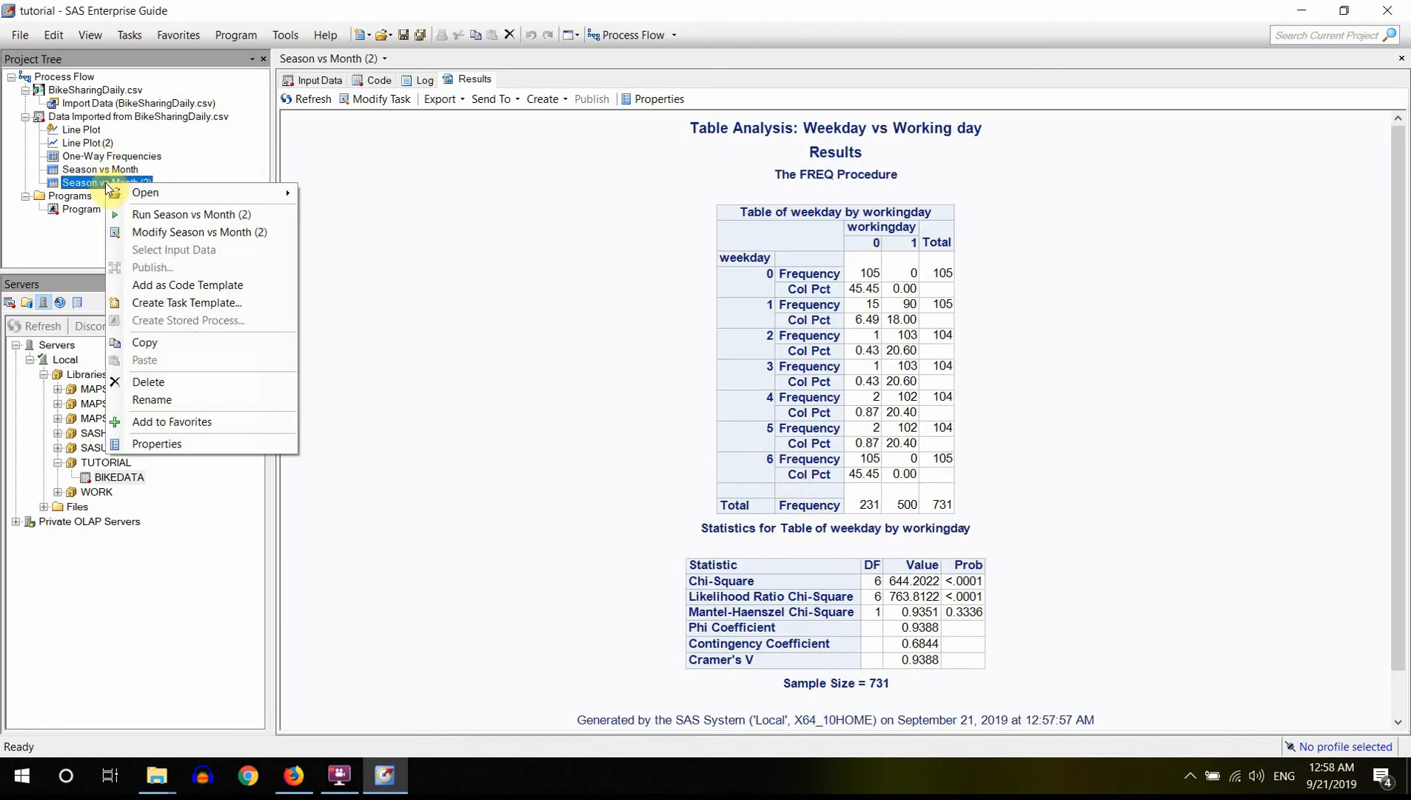
pyautogui.click(187, 401)
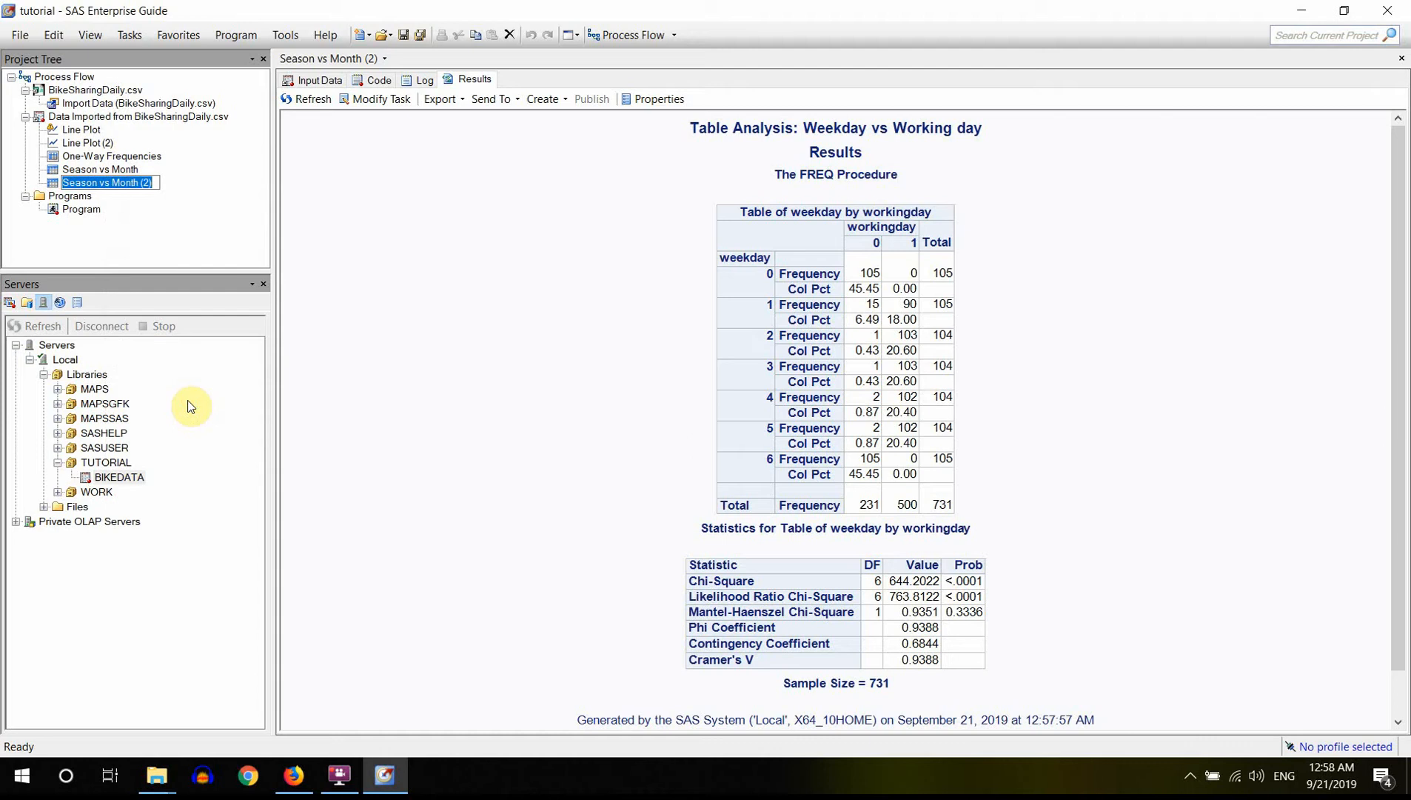
pyautogui.write('Weekday vs ')
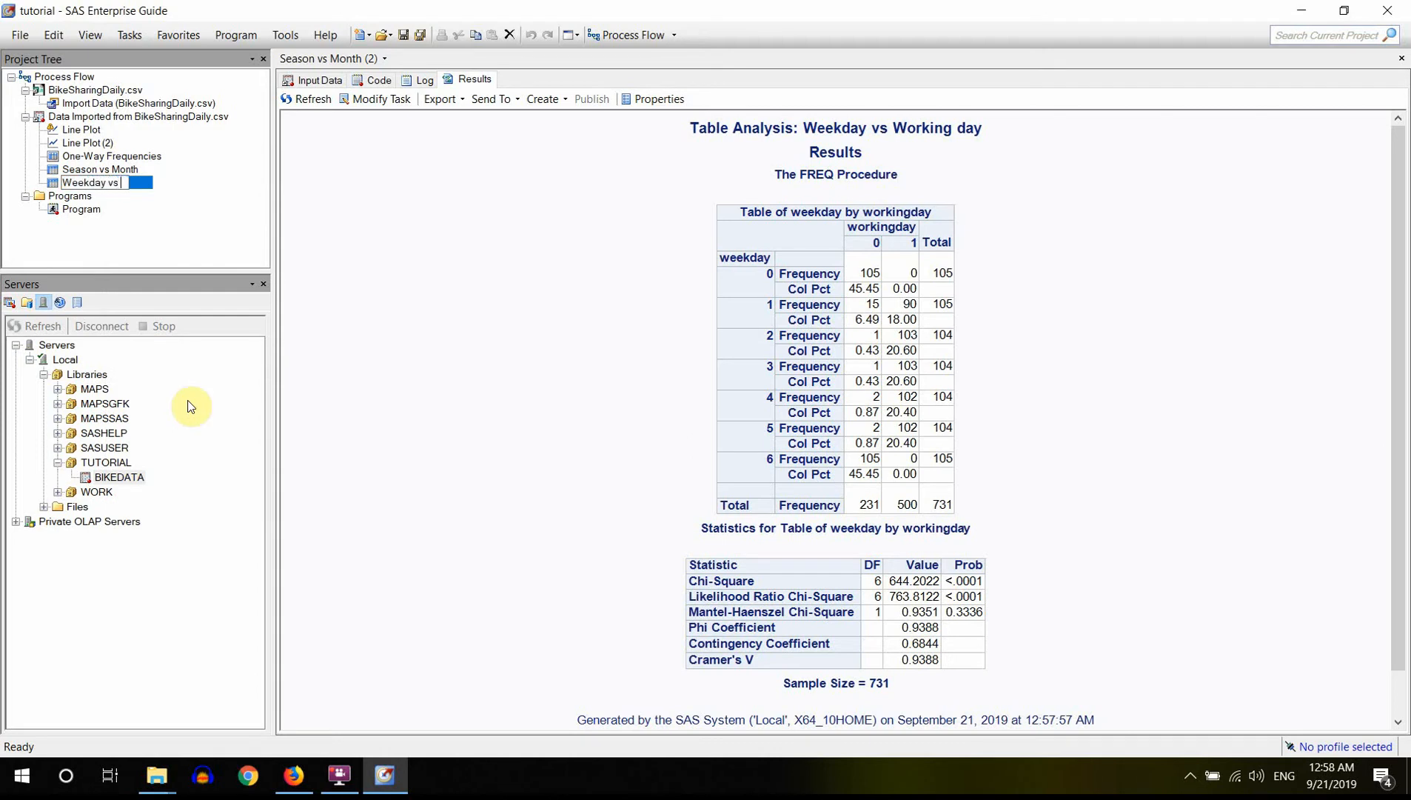
pyautogui.write('Working day')
pyautogui.press('Return')
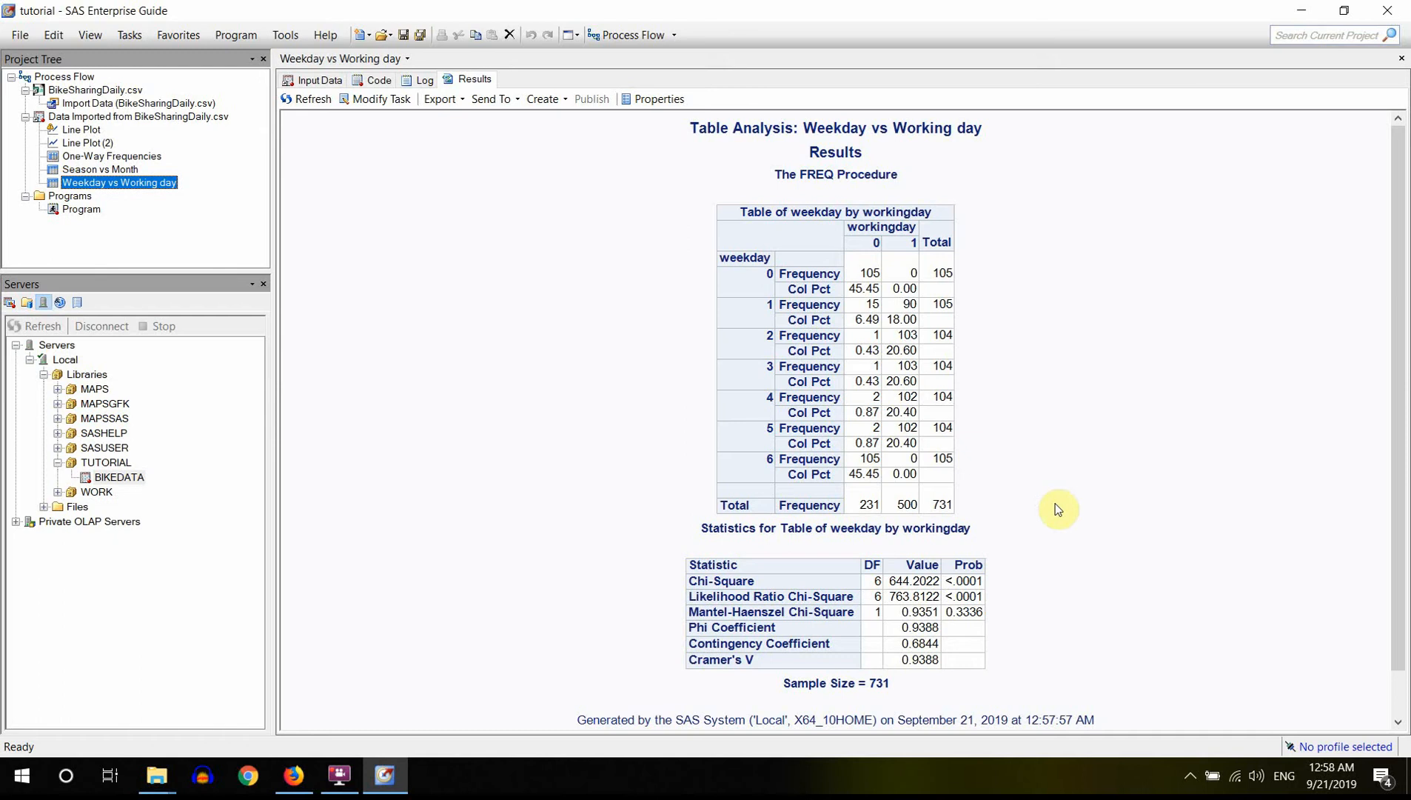
pyautogui.click(964, 588)
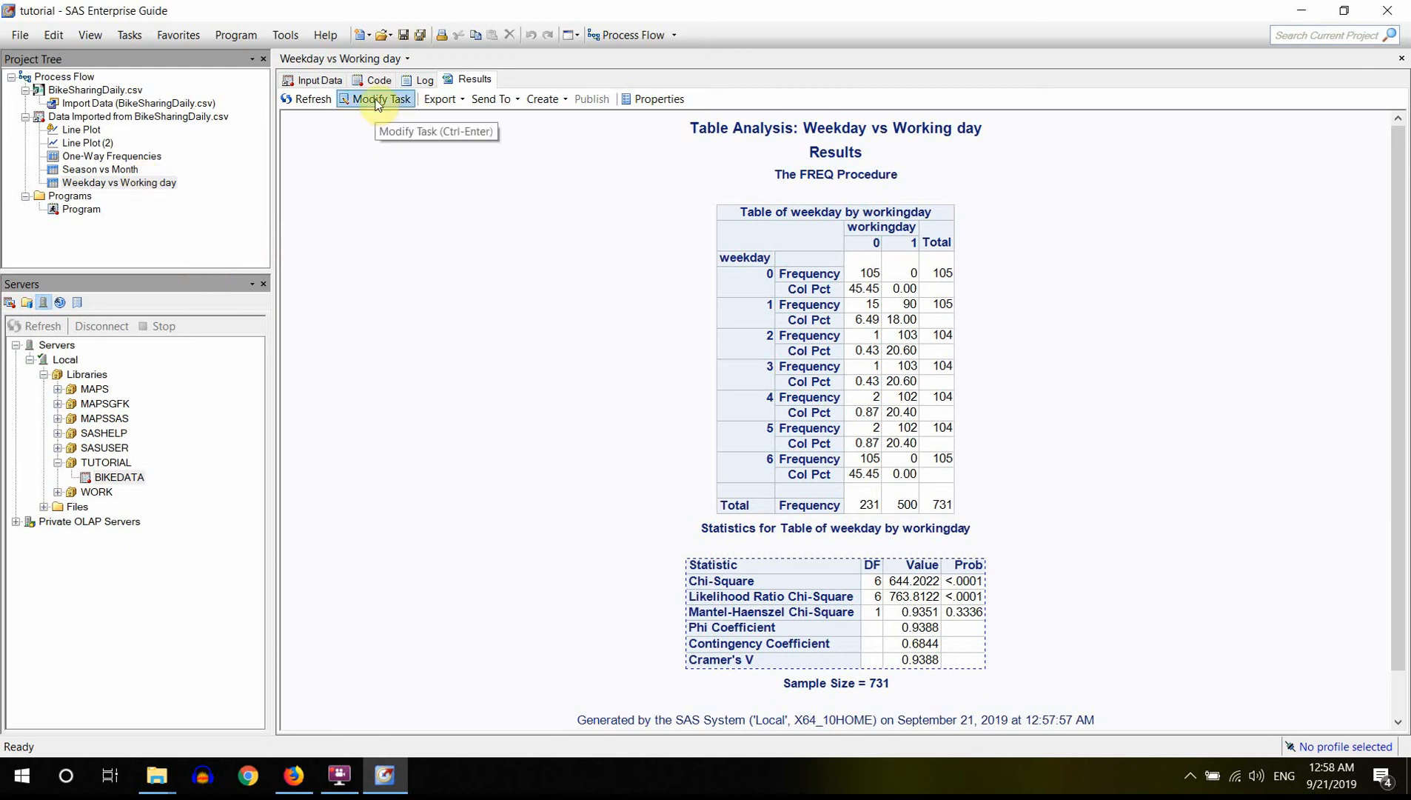
# - Start a distribution analysis on the bike data and assign temp, hum, windspeed, casual, registered and cnt as analysis variables
pyautogui.click(318, 79)
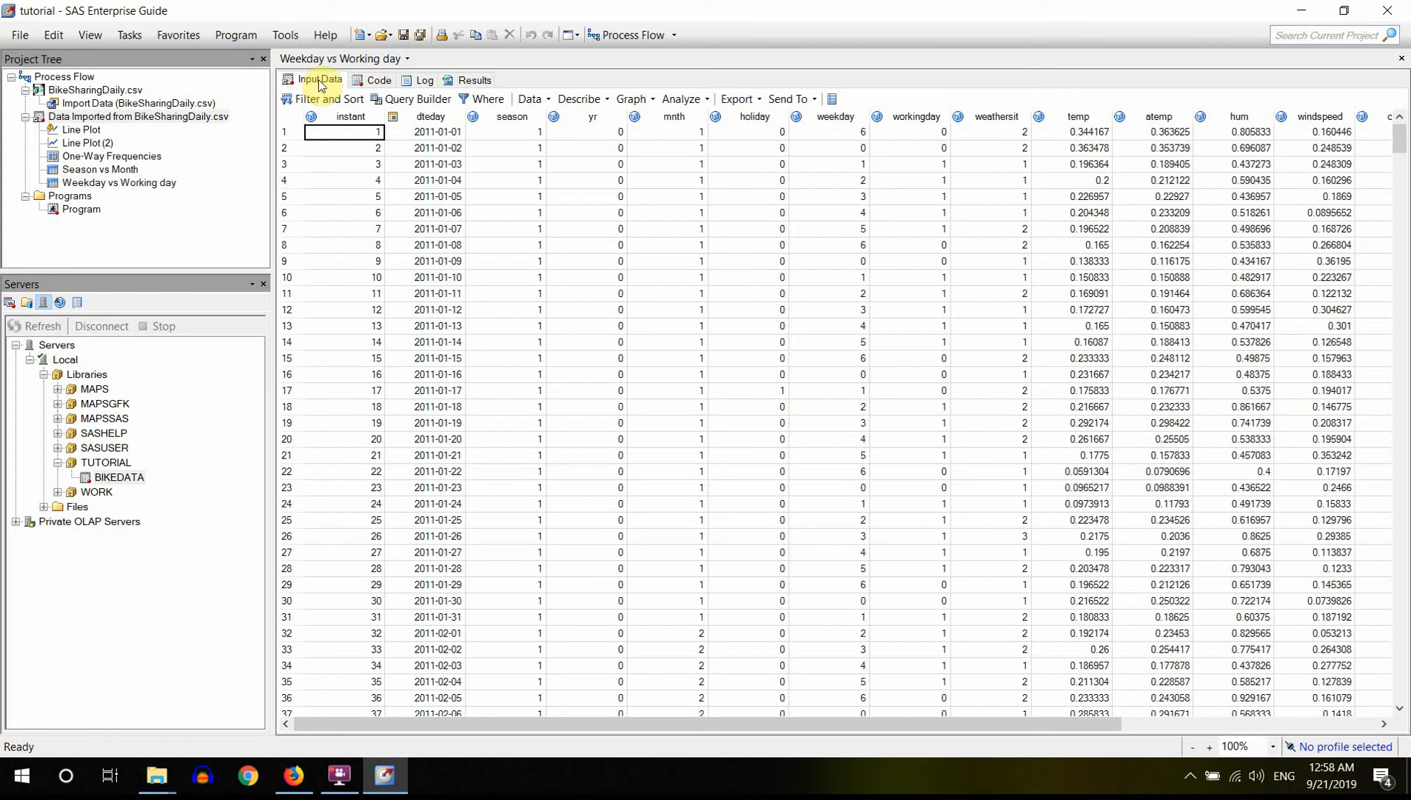
pyautogui.click(605, 100)
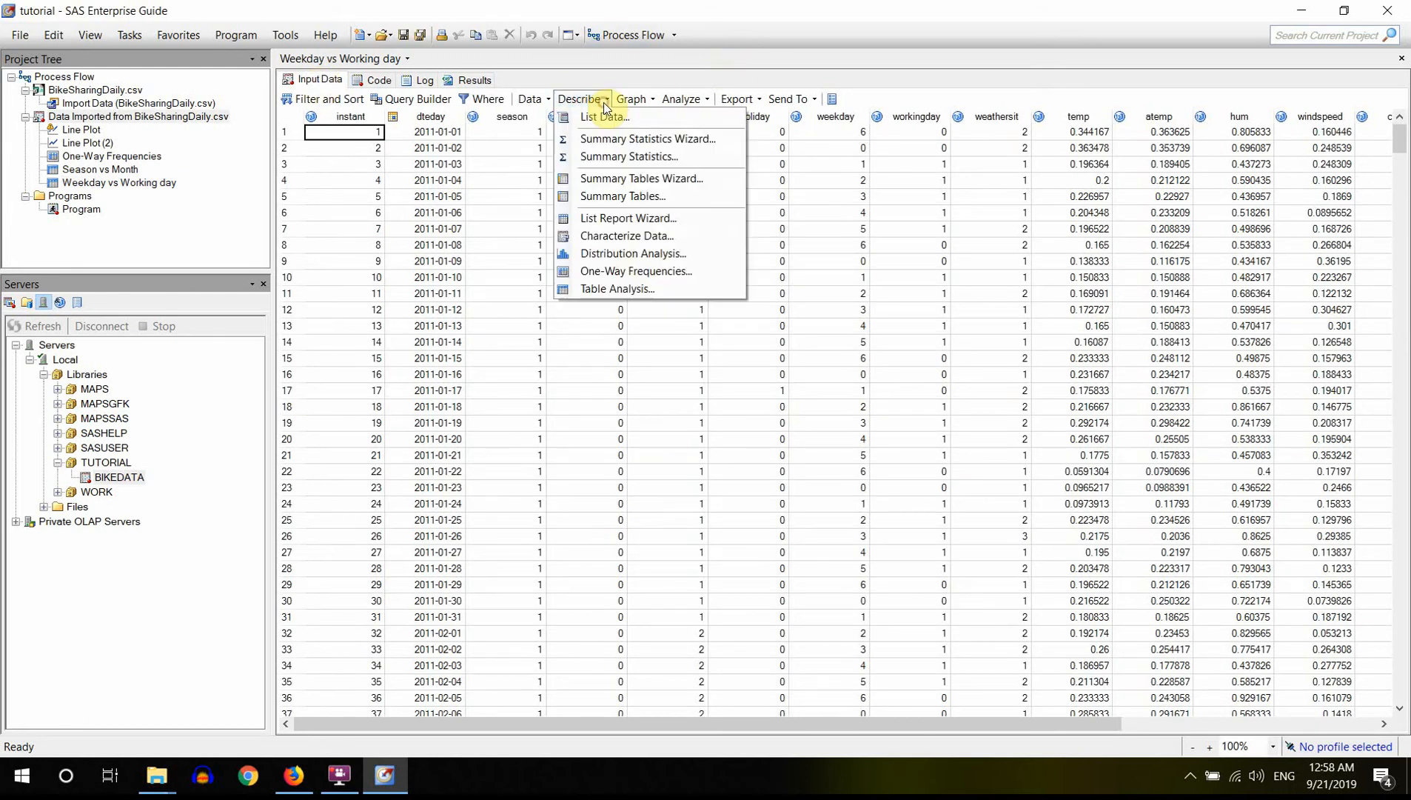
pyautogui.click(647, 252)
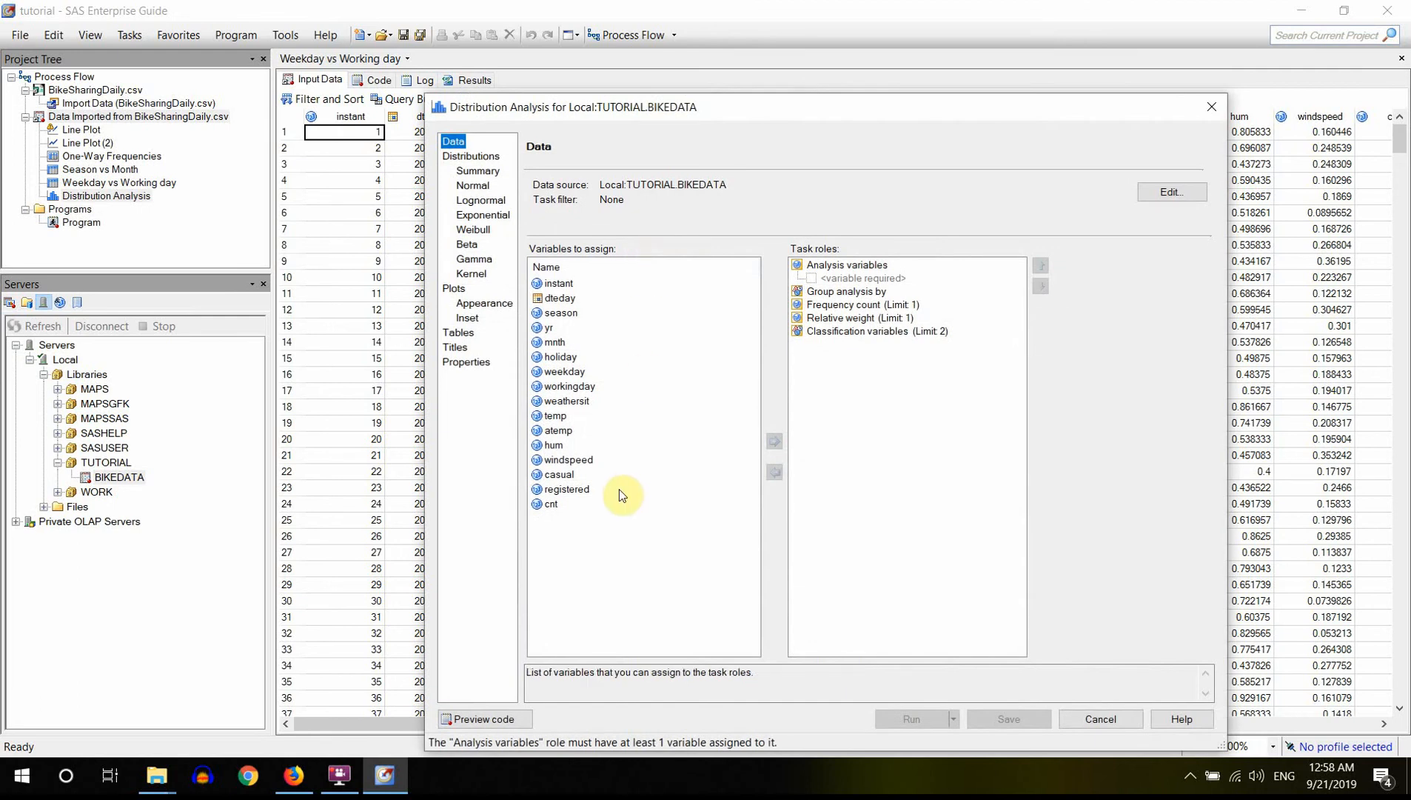
pyautogui.click(581, 403)
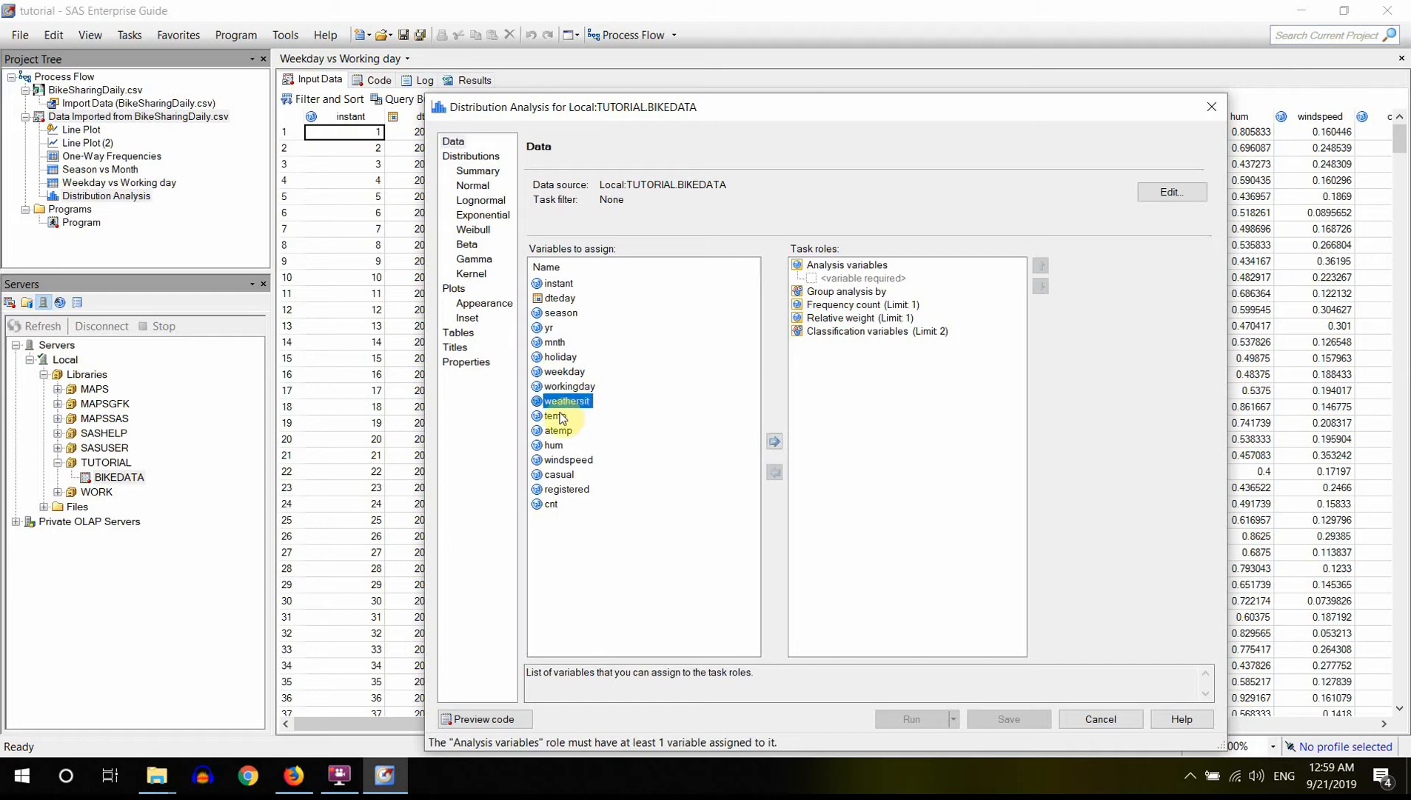
pyautogui.click(558, 417)
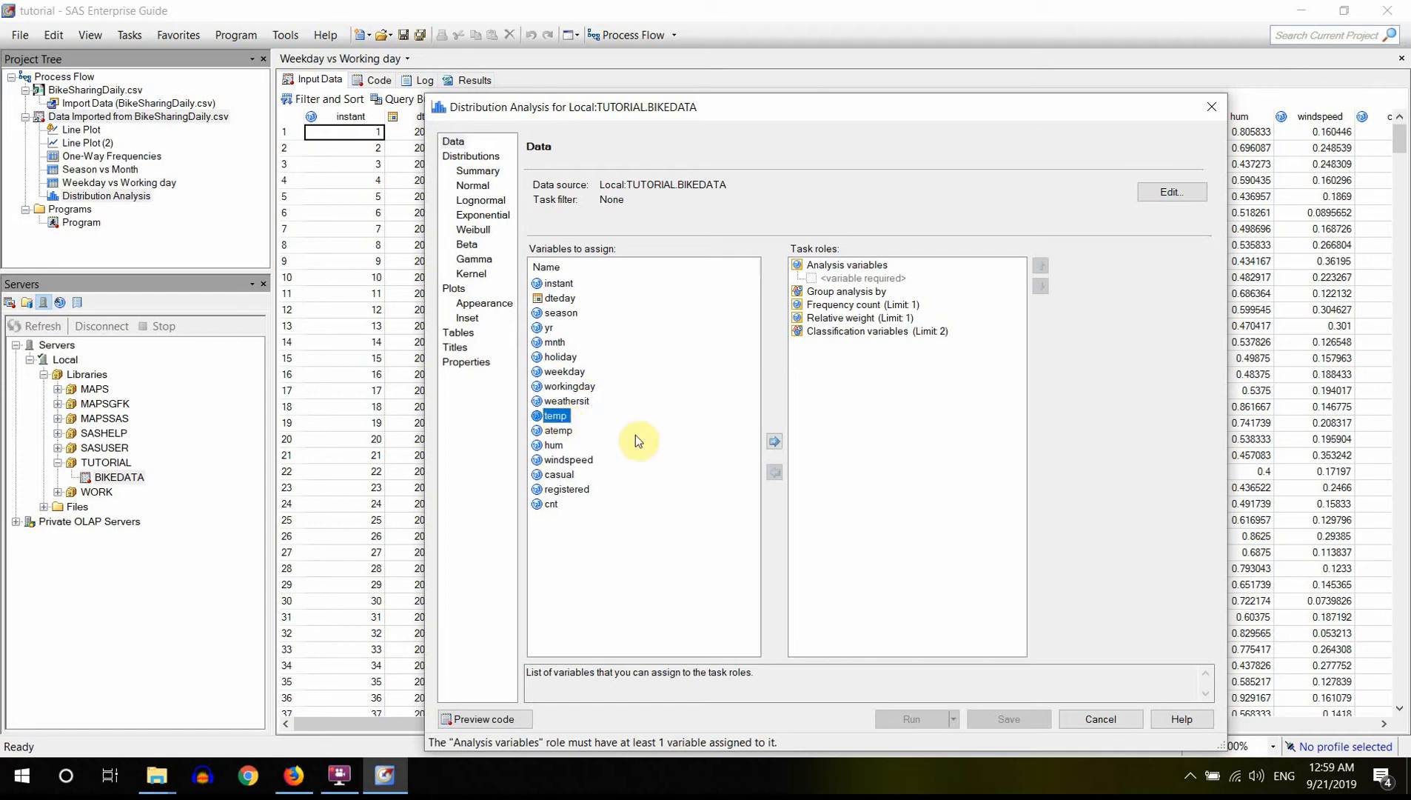
pyautogui.keyDown('ctrl'); pyautogui.click(554, 447); pyautogui.keyUp('ctrl')
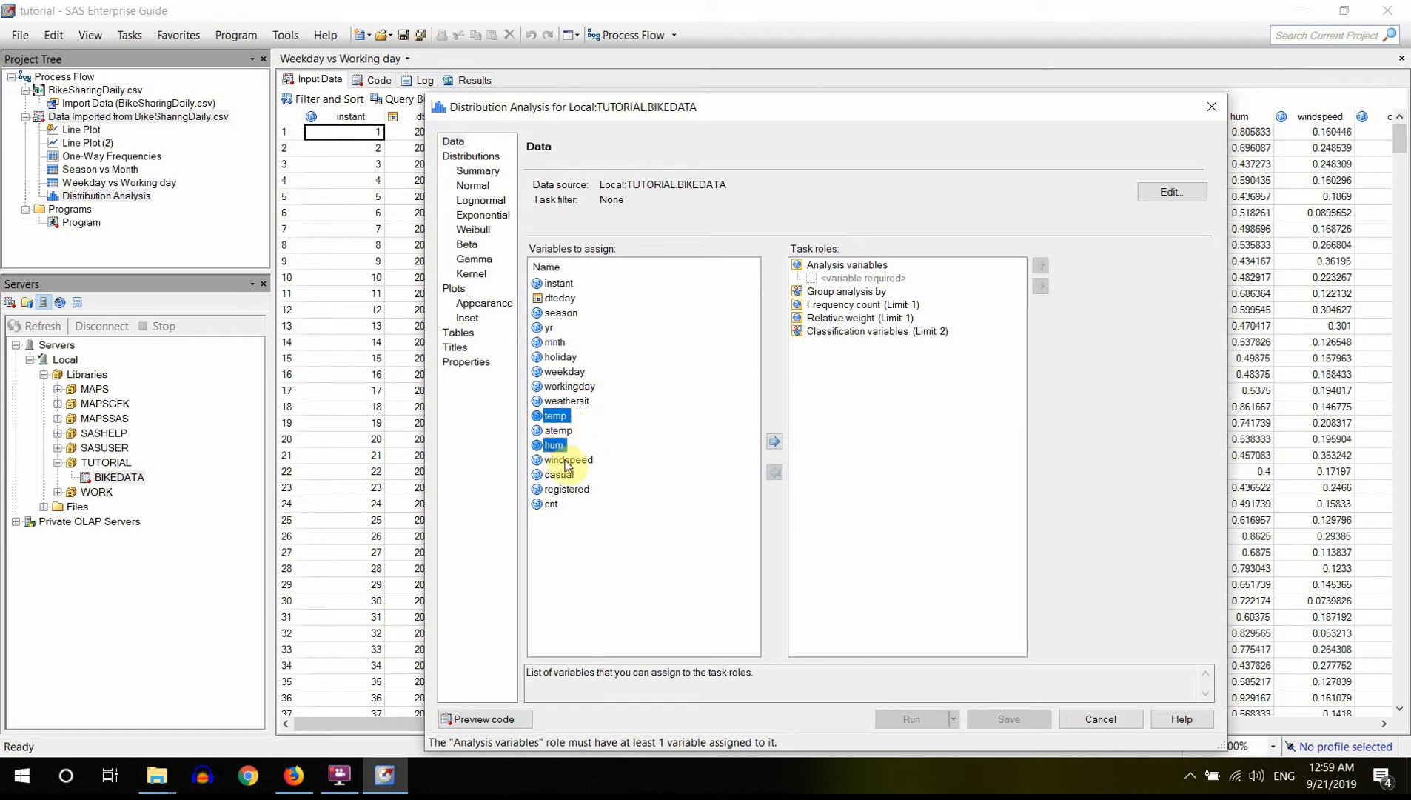
pyautogui.keyDown('ctrl'); pyautogui.click(566, 460); pyautogui.keyUp('ctrl')
pyautogui.keyDown('ctrl'); pyautogui.click(559, 475); pyautogui.keyUp('ctrl')
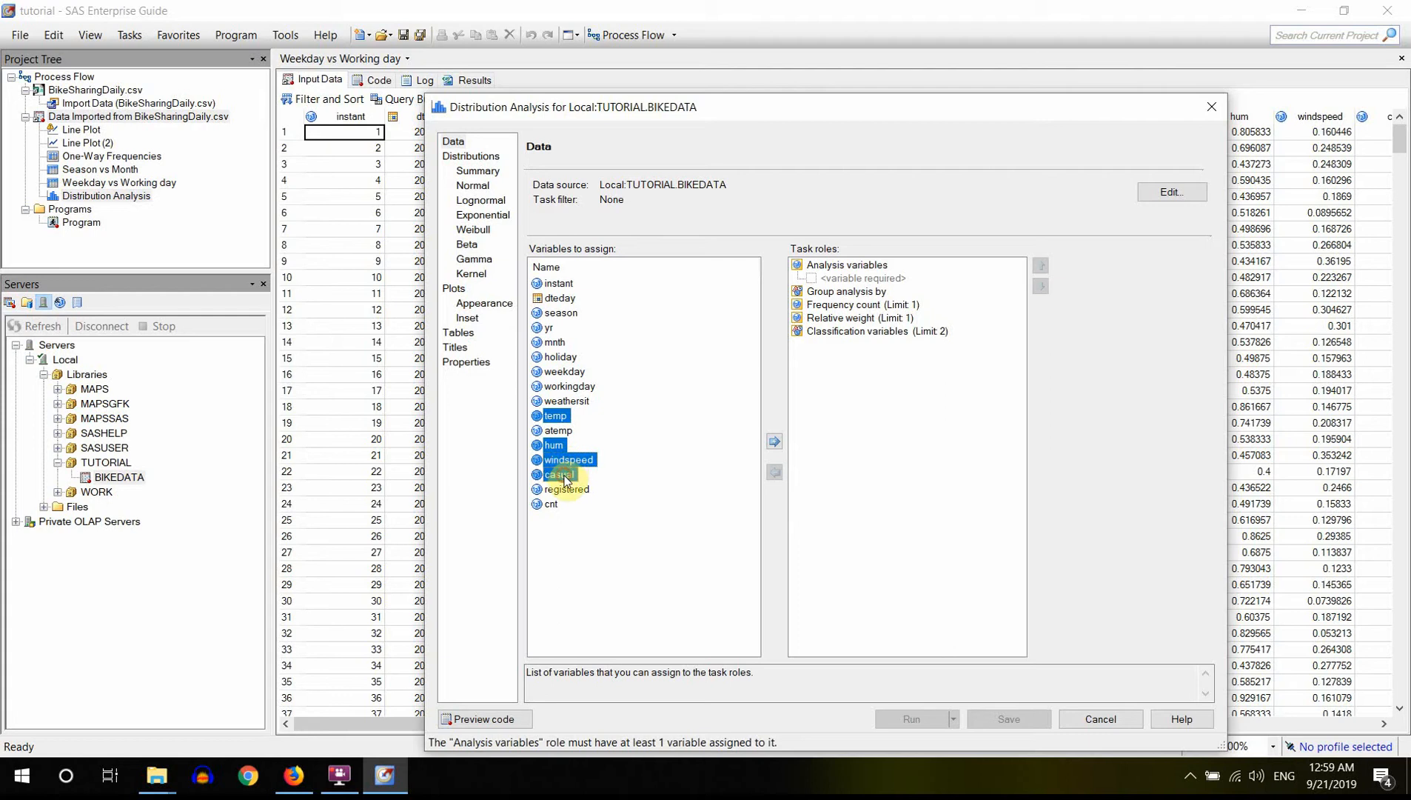
pyautogui.keyDown('ctrl'); pyautogui.click(557, 490); pyautogui.keyUp('ctrl')
pyautogui.keyDown('ctrl'); pyautogui.click(550, 505); pyautogui.keyUp('ctrl')
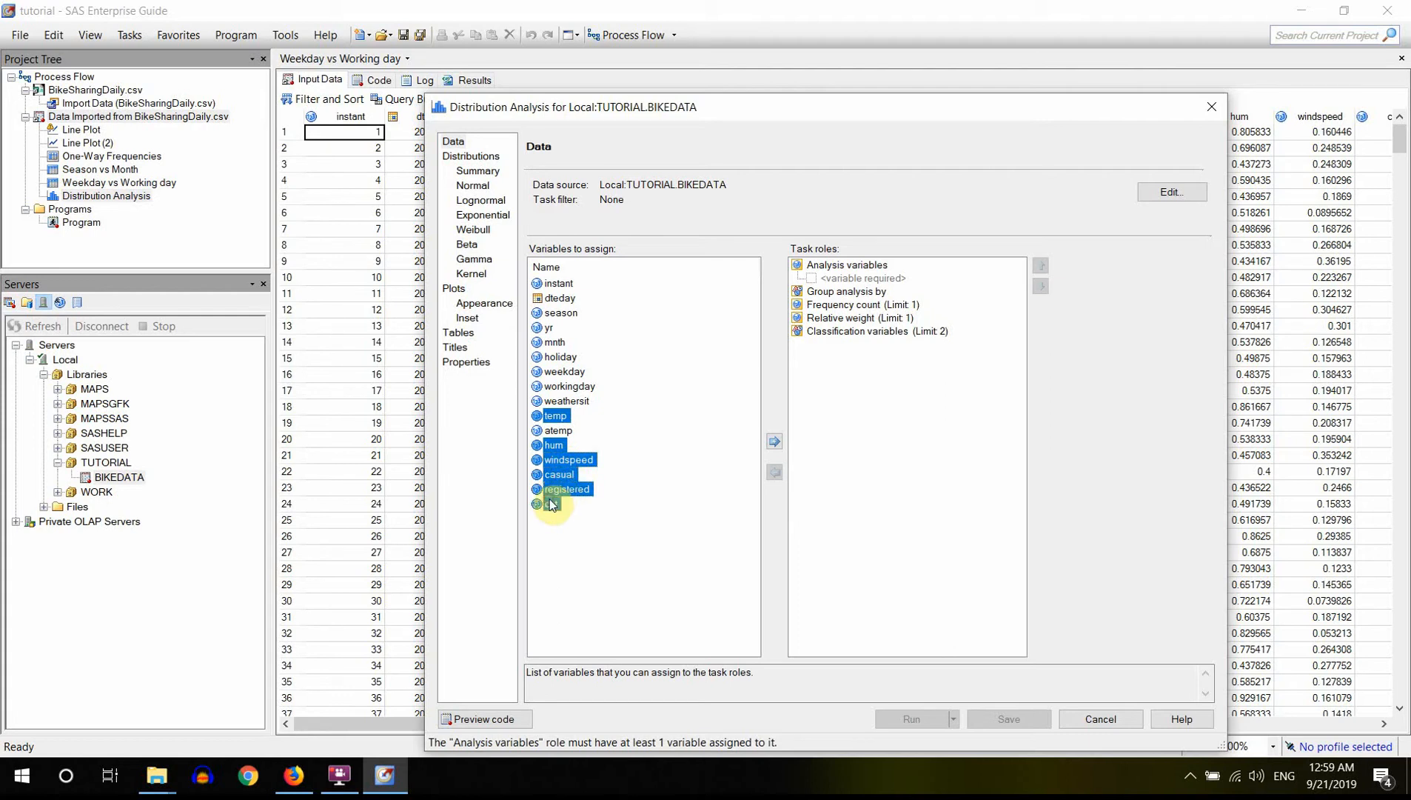
pyautogui.moveTo(551, 504); pyautogui.dragTo(861, 280)
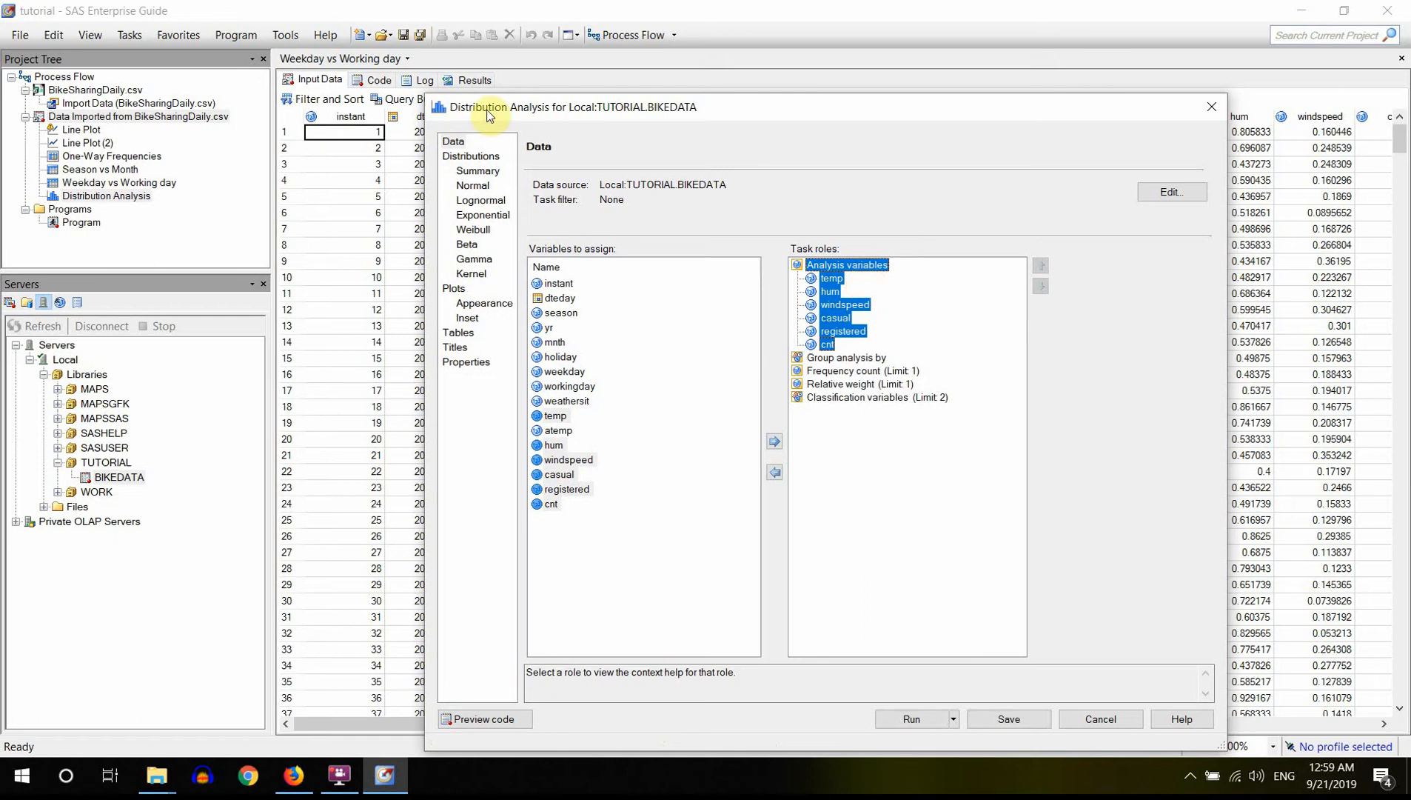
# - Fit a normal distribution to all analysis variables and set its curve color to dark blue
pyautogui.click(471, 172)
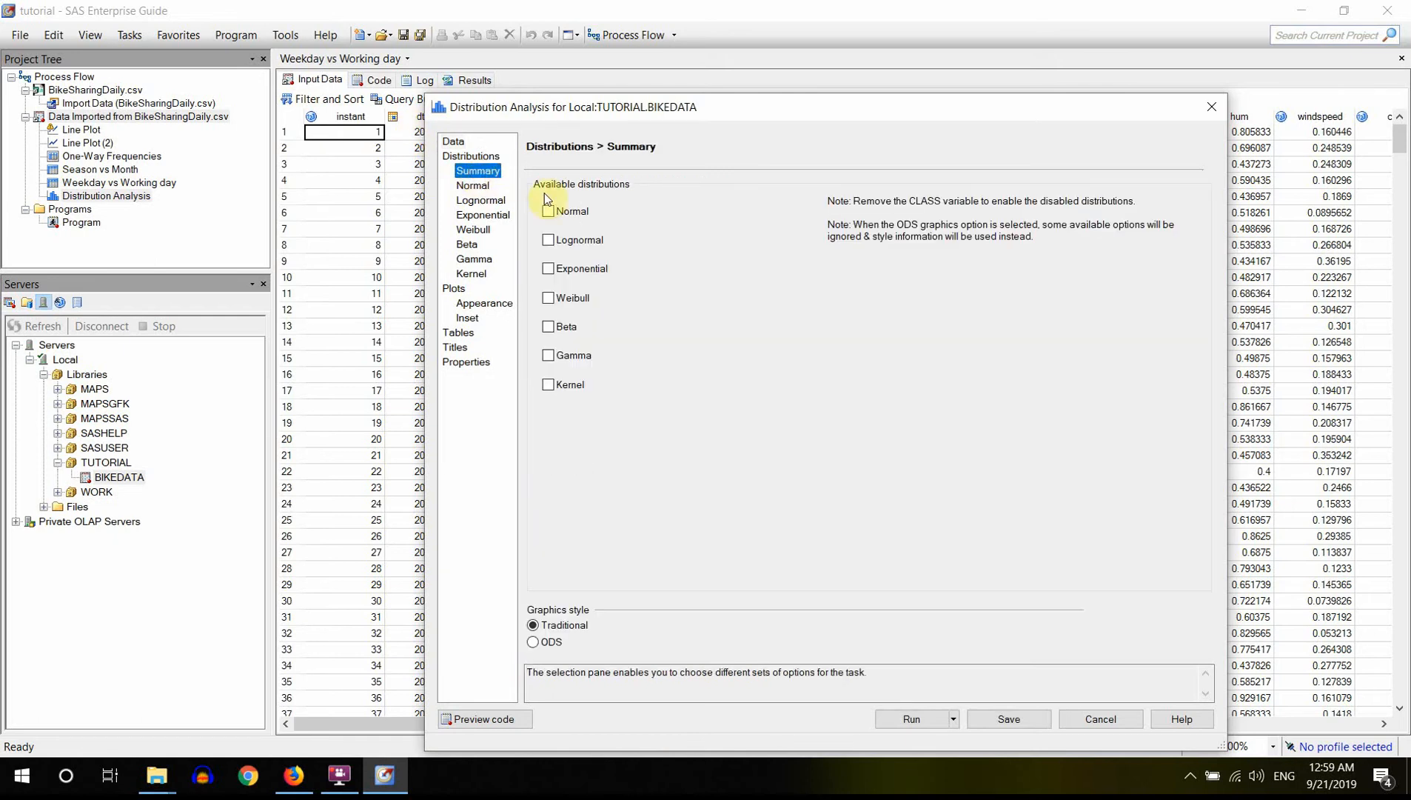
pyautogui.click(548, 213)
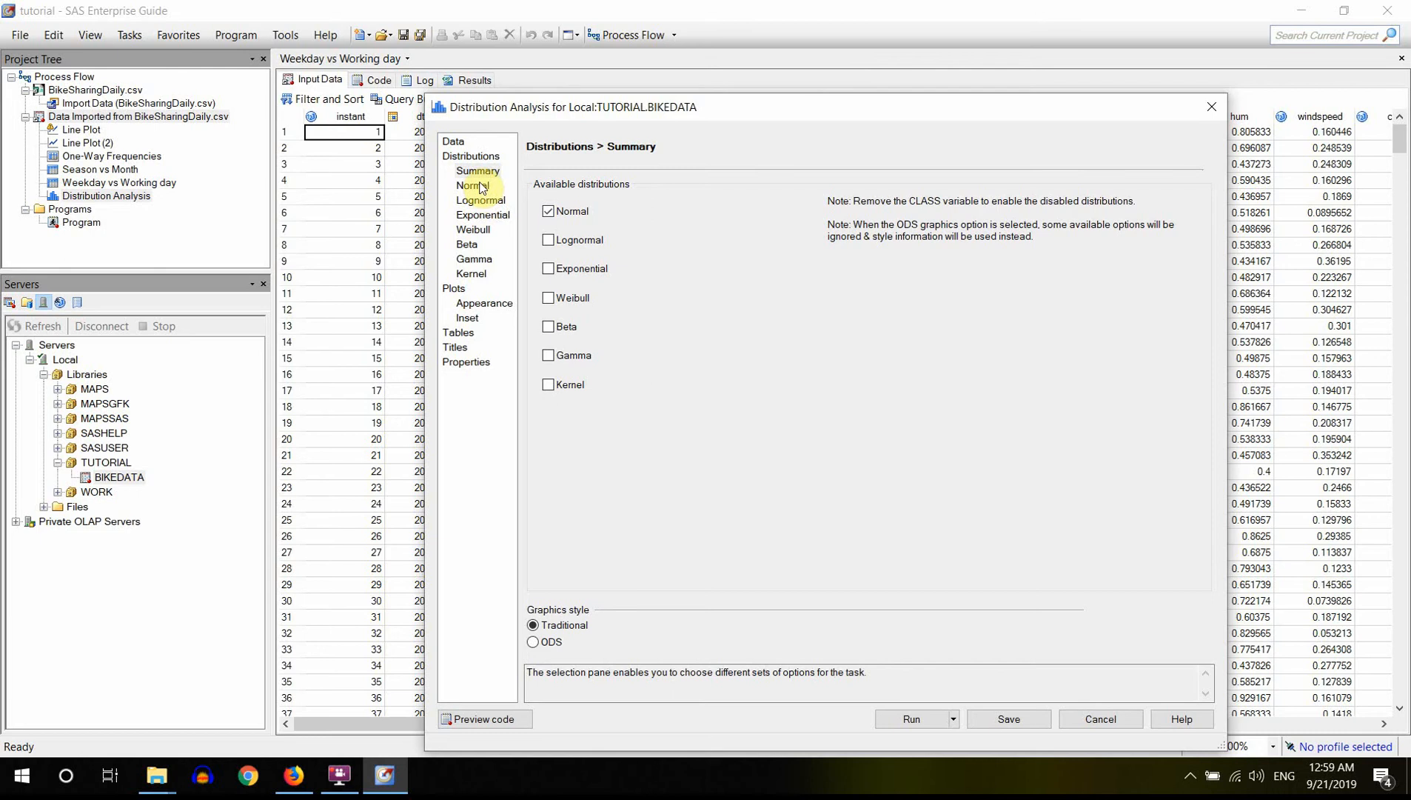
pyautogui.click(479, 186)
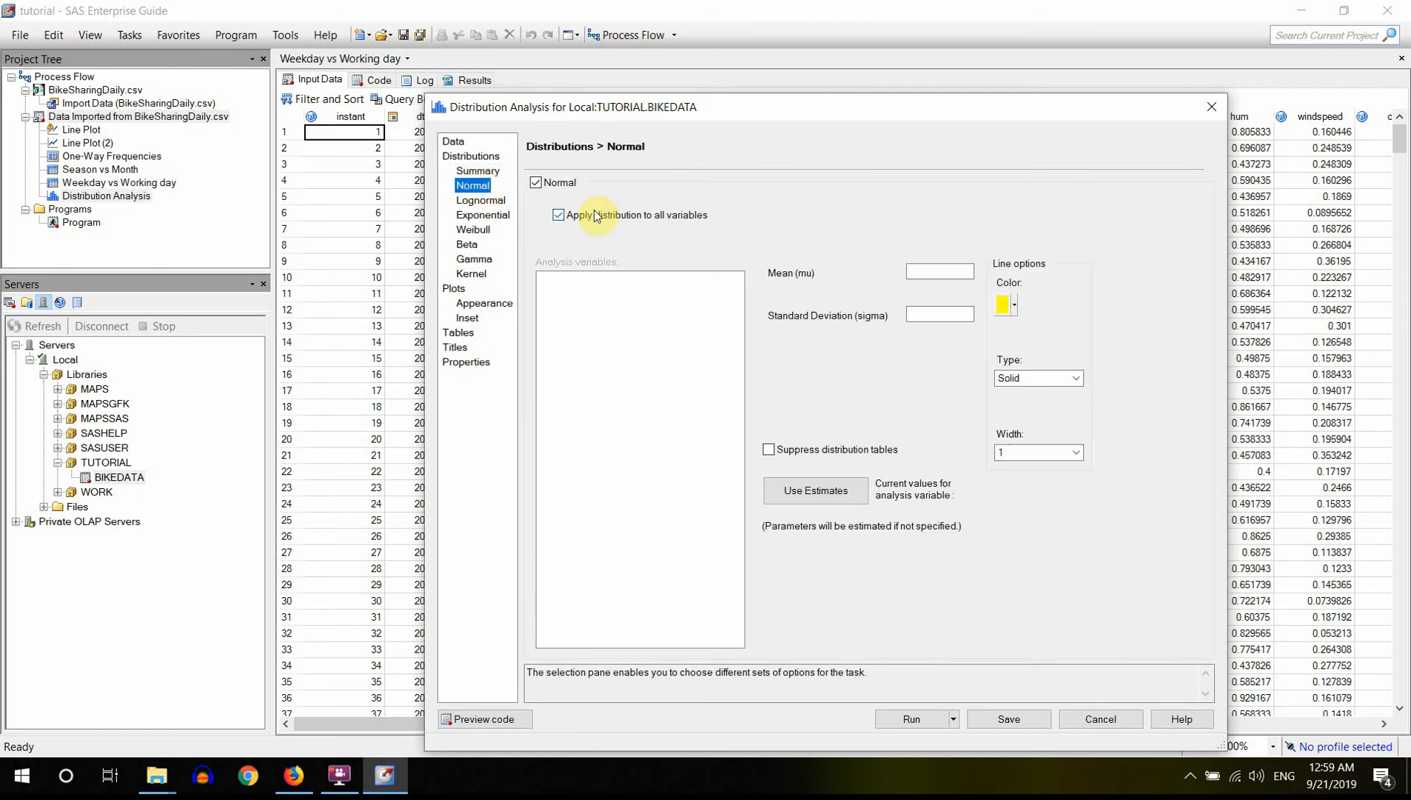
pyautogui.click(1014, 306)
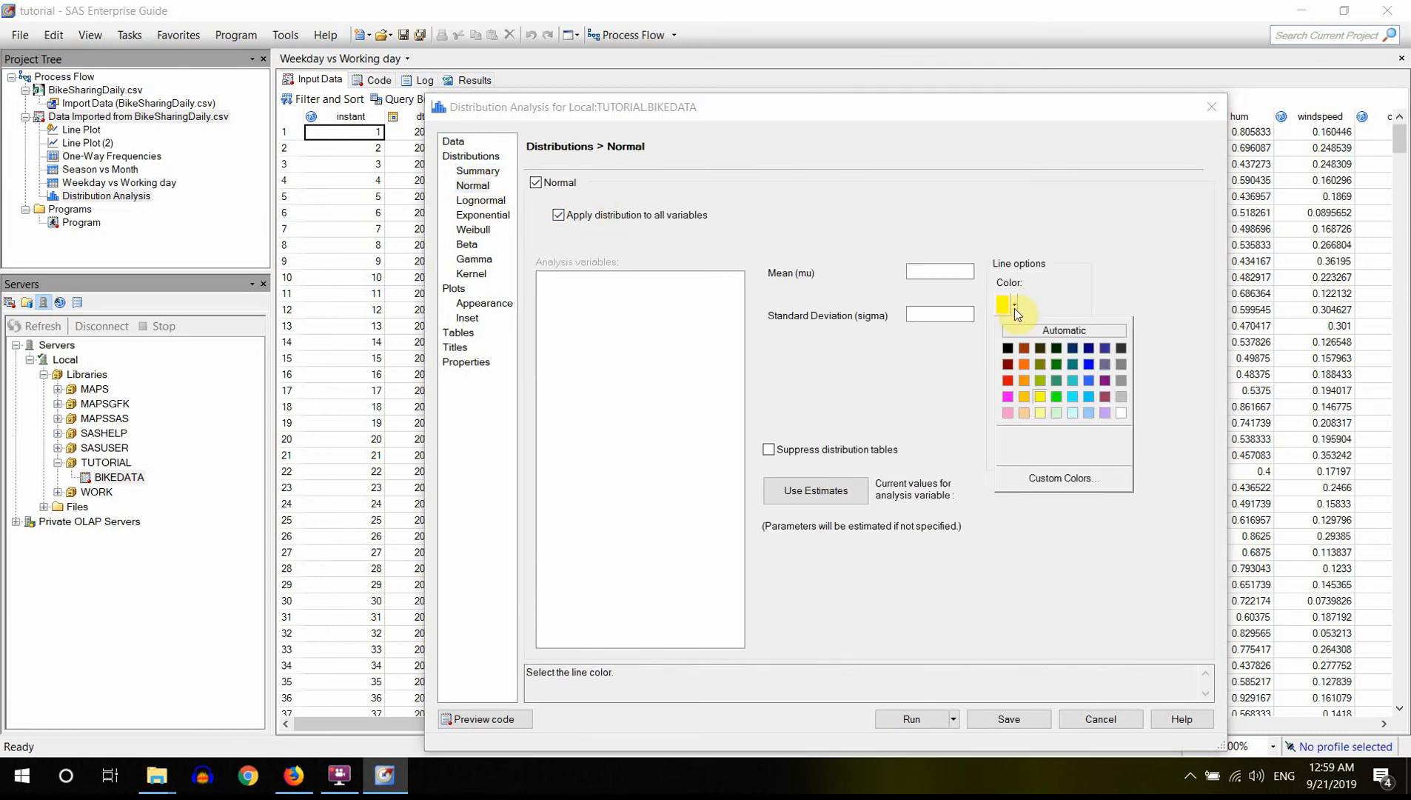
pyautogui.click(1105, 348)
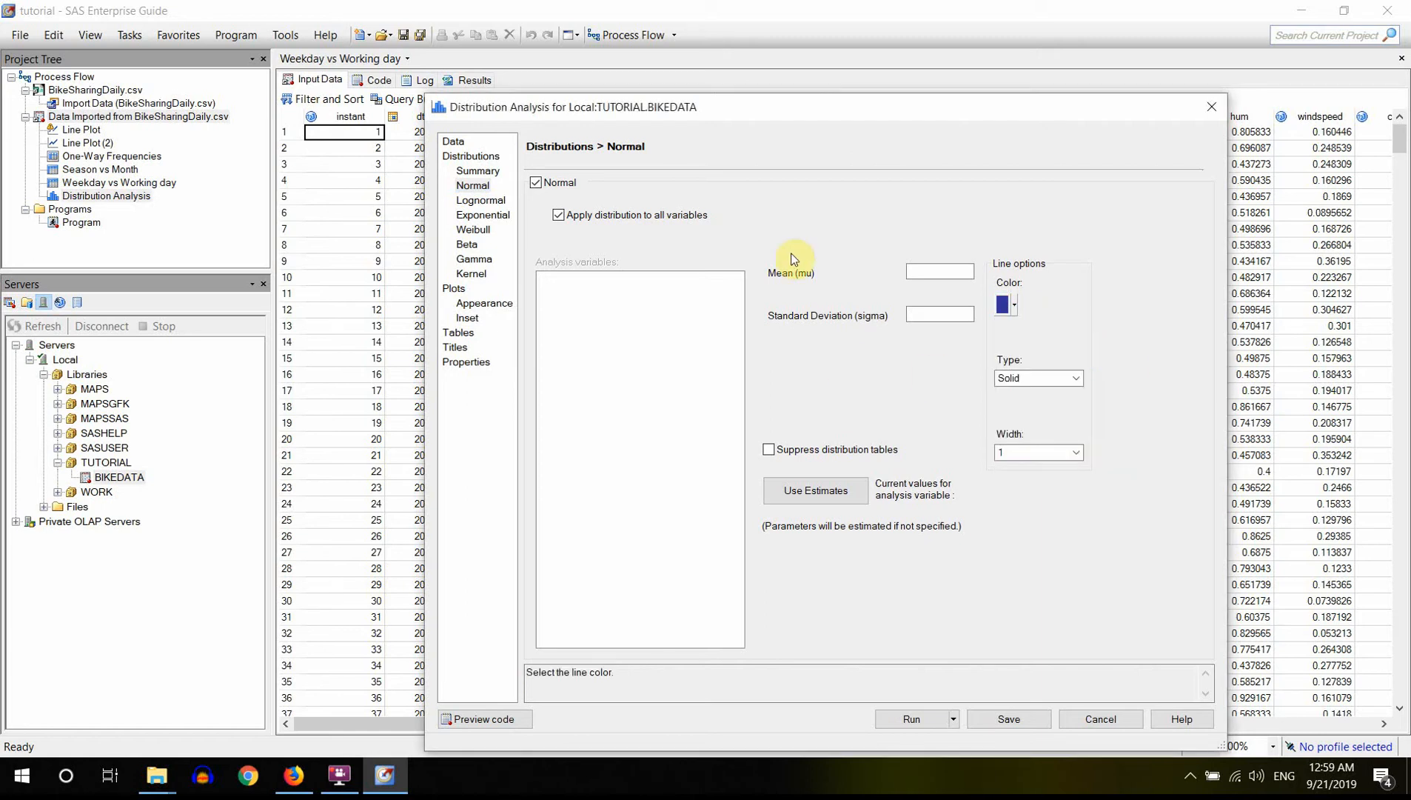
pyautogui.click(597, 216)
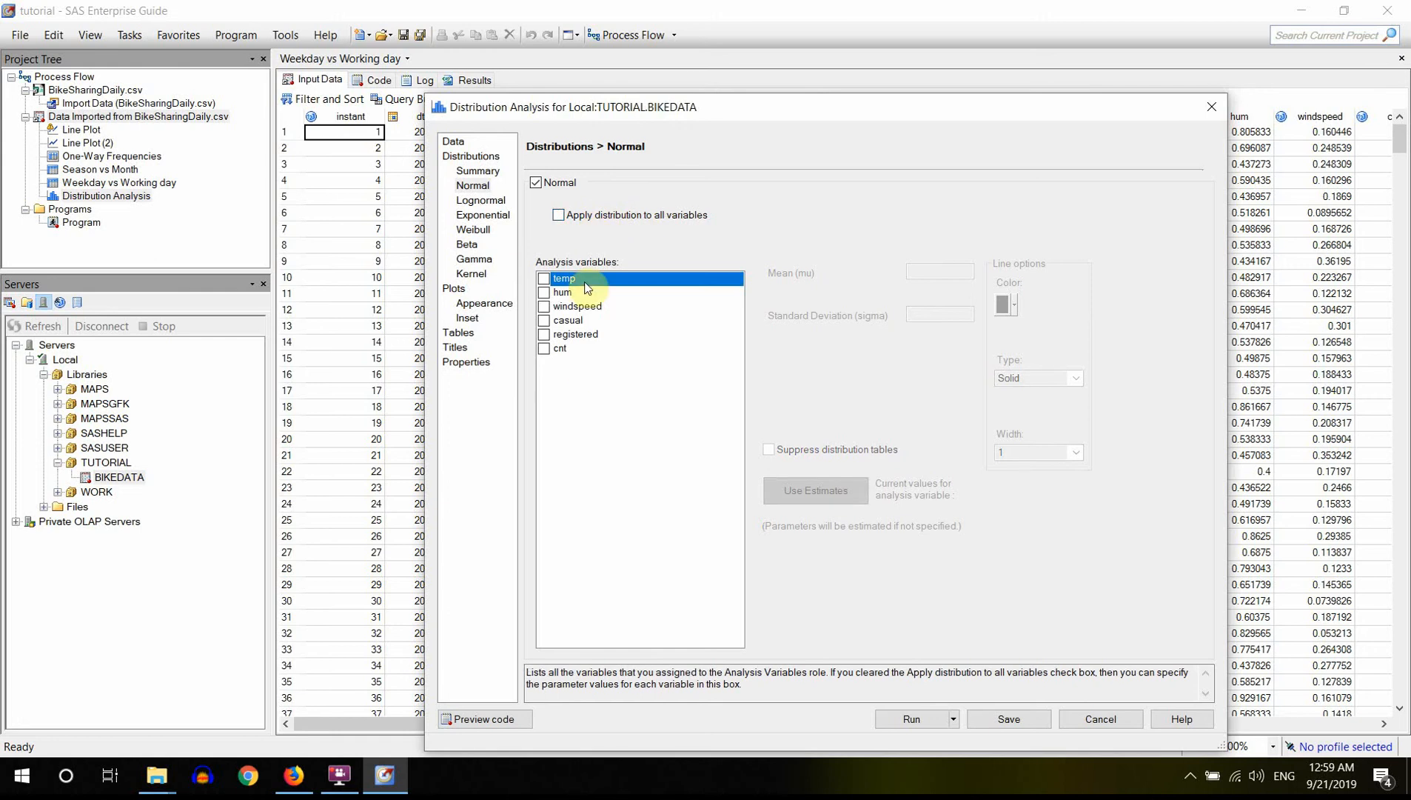
pyautogui.click(627, 216)
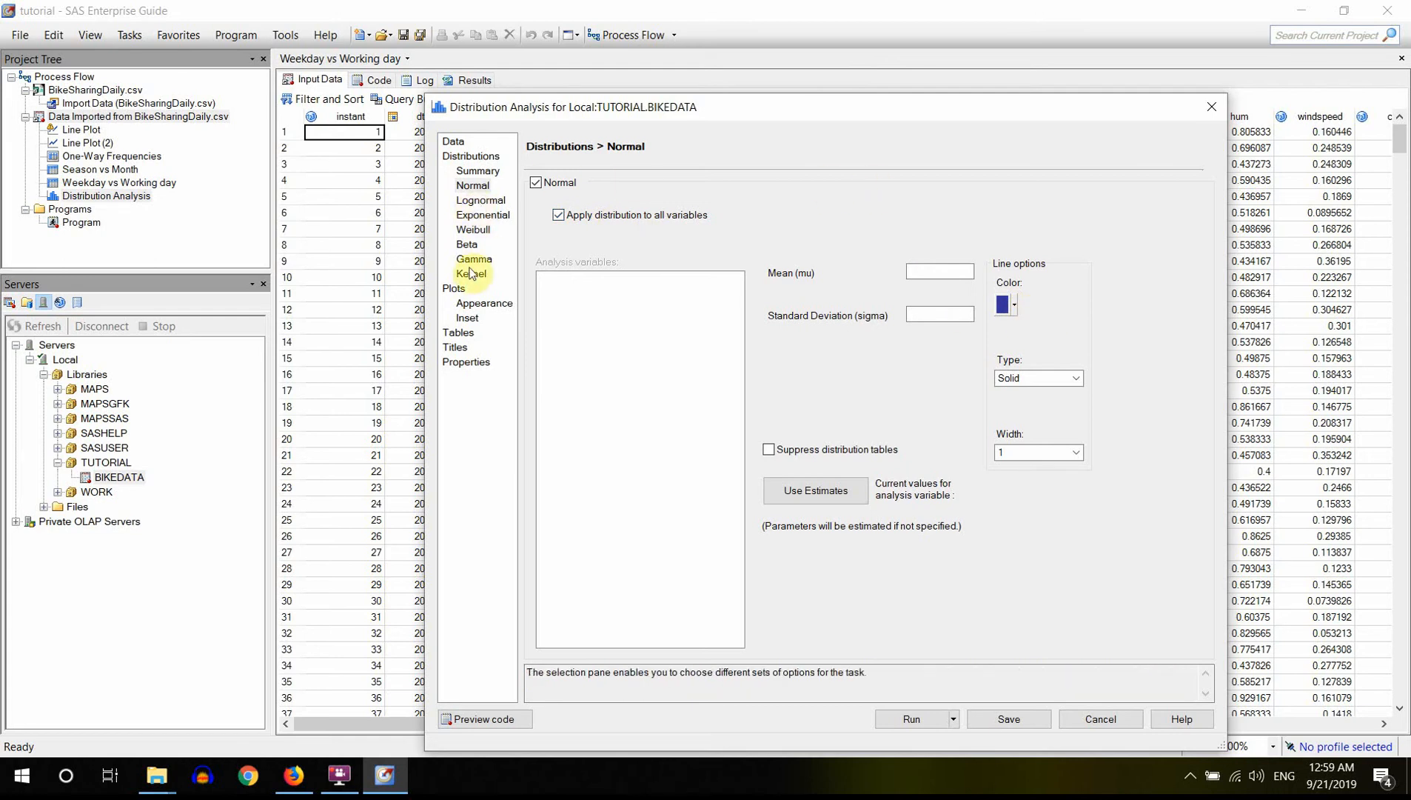
# - Include a histogram plot in the distribution analysis and give it a white background
pyautogui.click(487, 308)
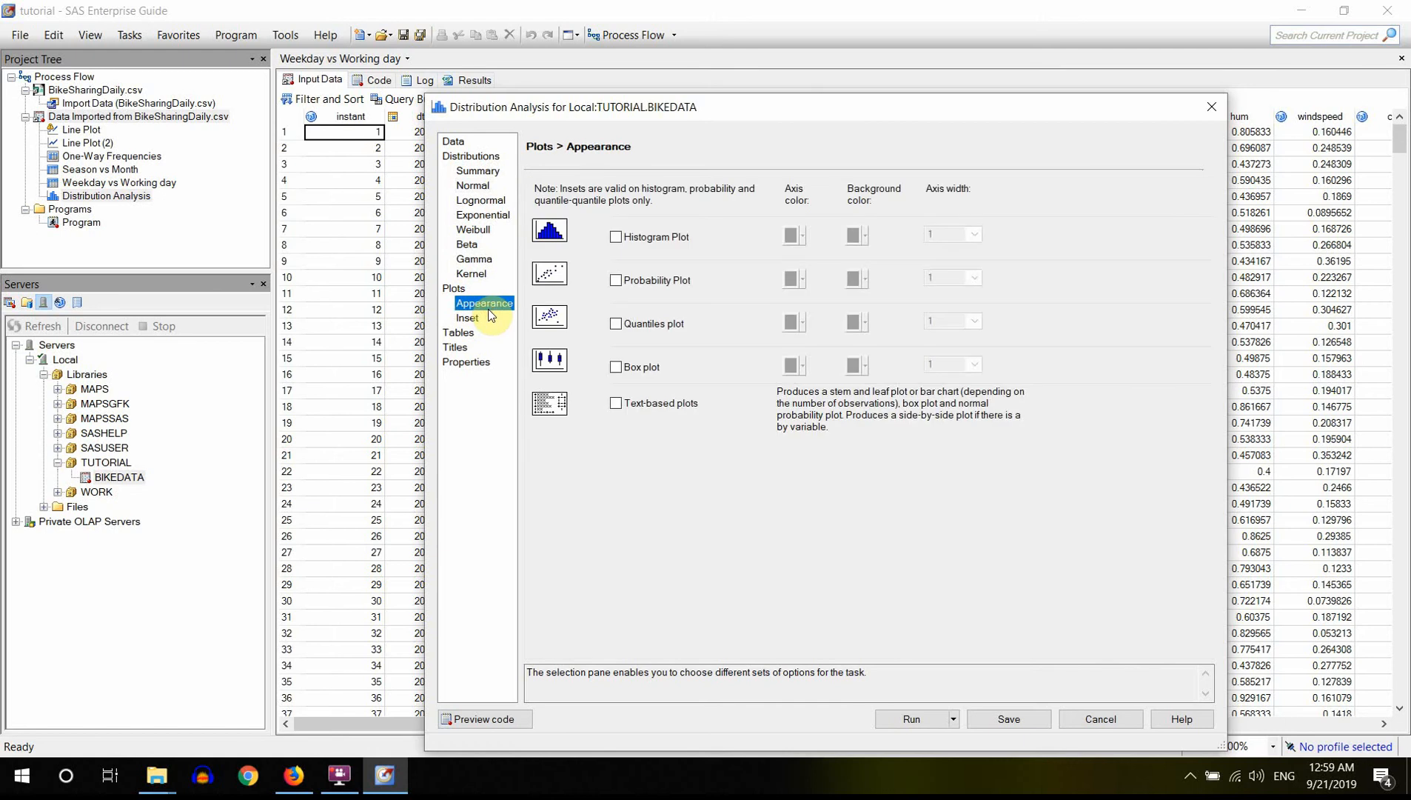
pyautogui.click(615, 237)
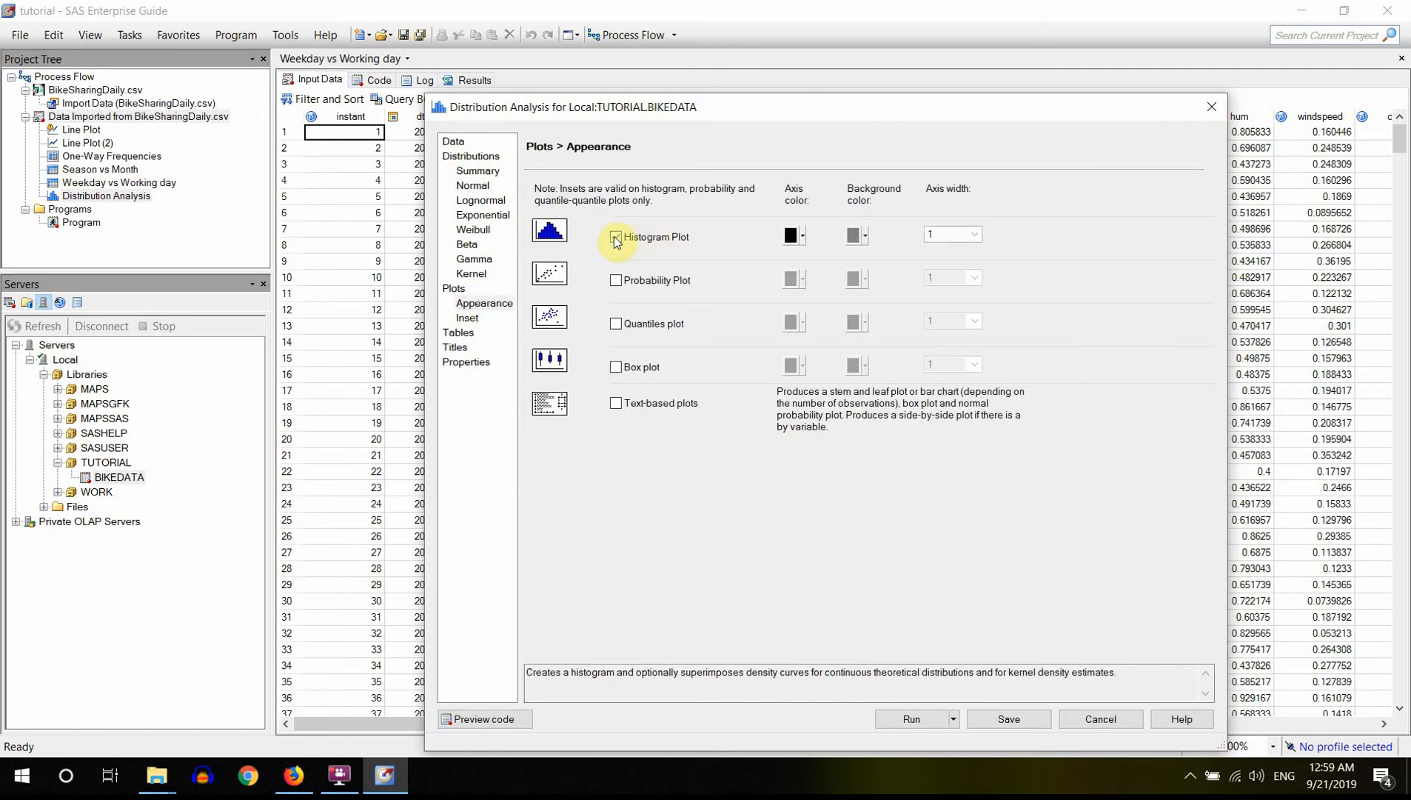
pyautogui.click(864, 237)
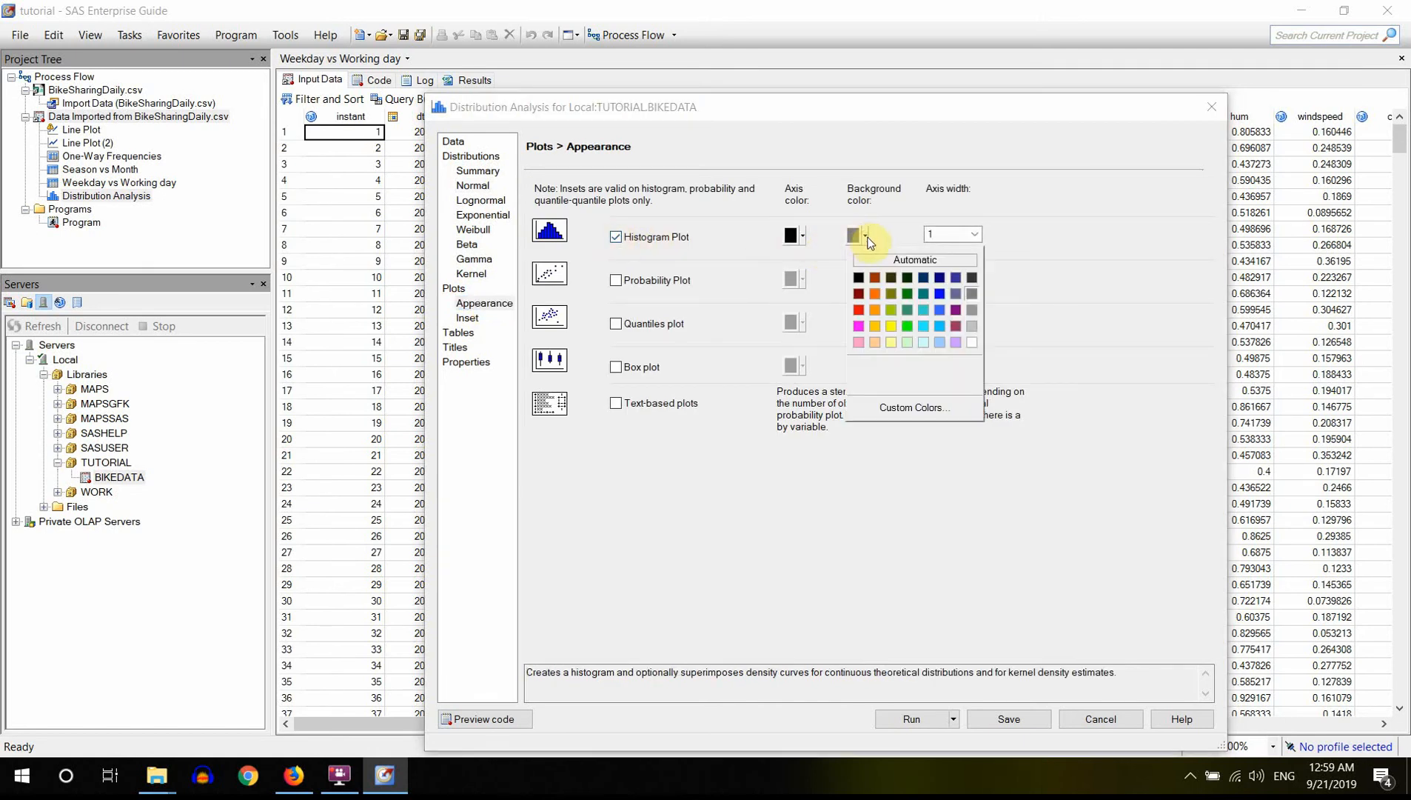
pyautogui.click(970, 343)
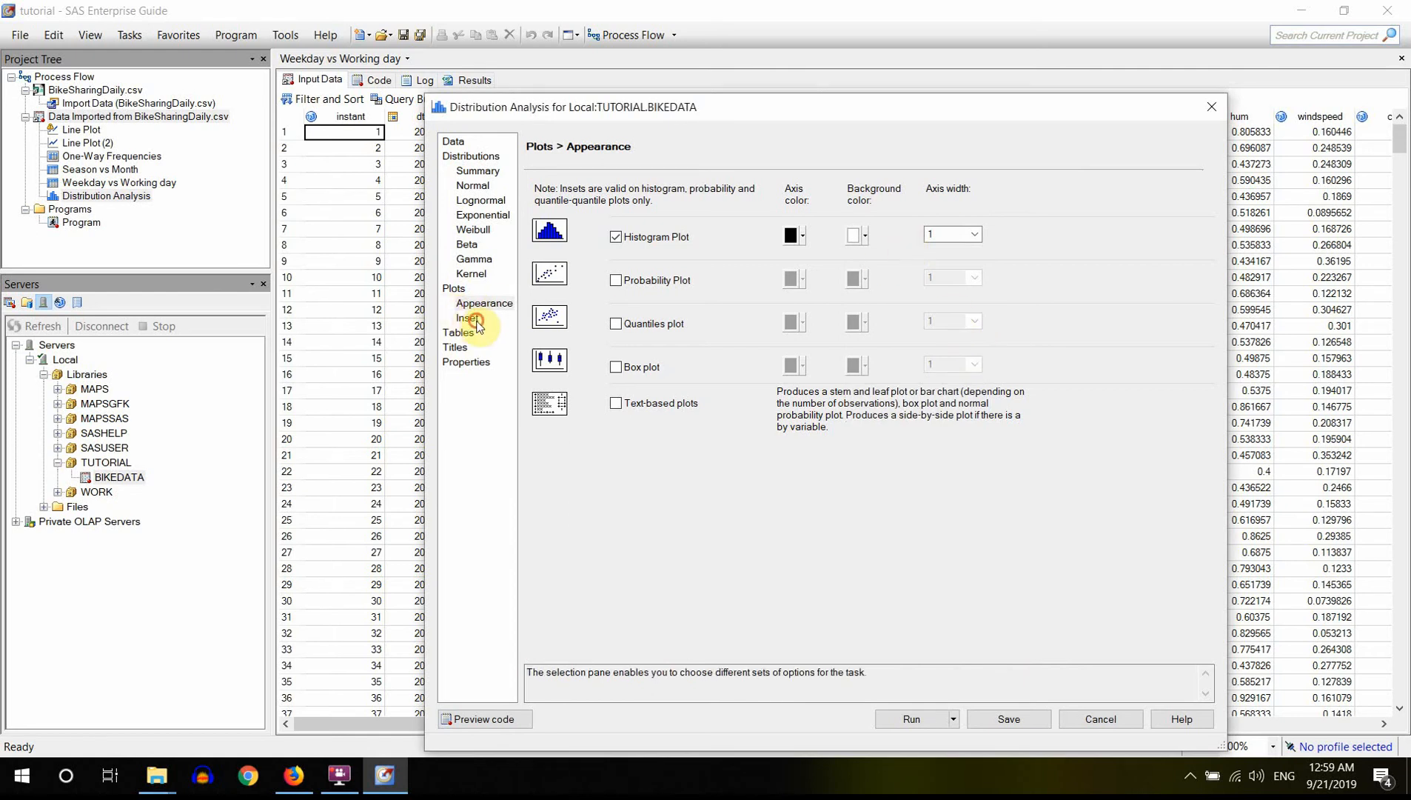
# - Include a plot inset with sample mean, standard deviation, skewness and median, placed at the Northwest location
pyautogui.click(470, 321)
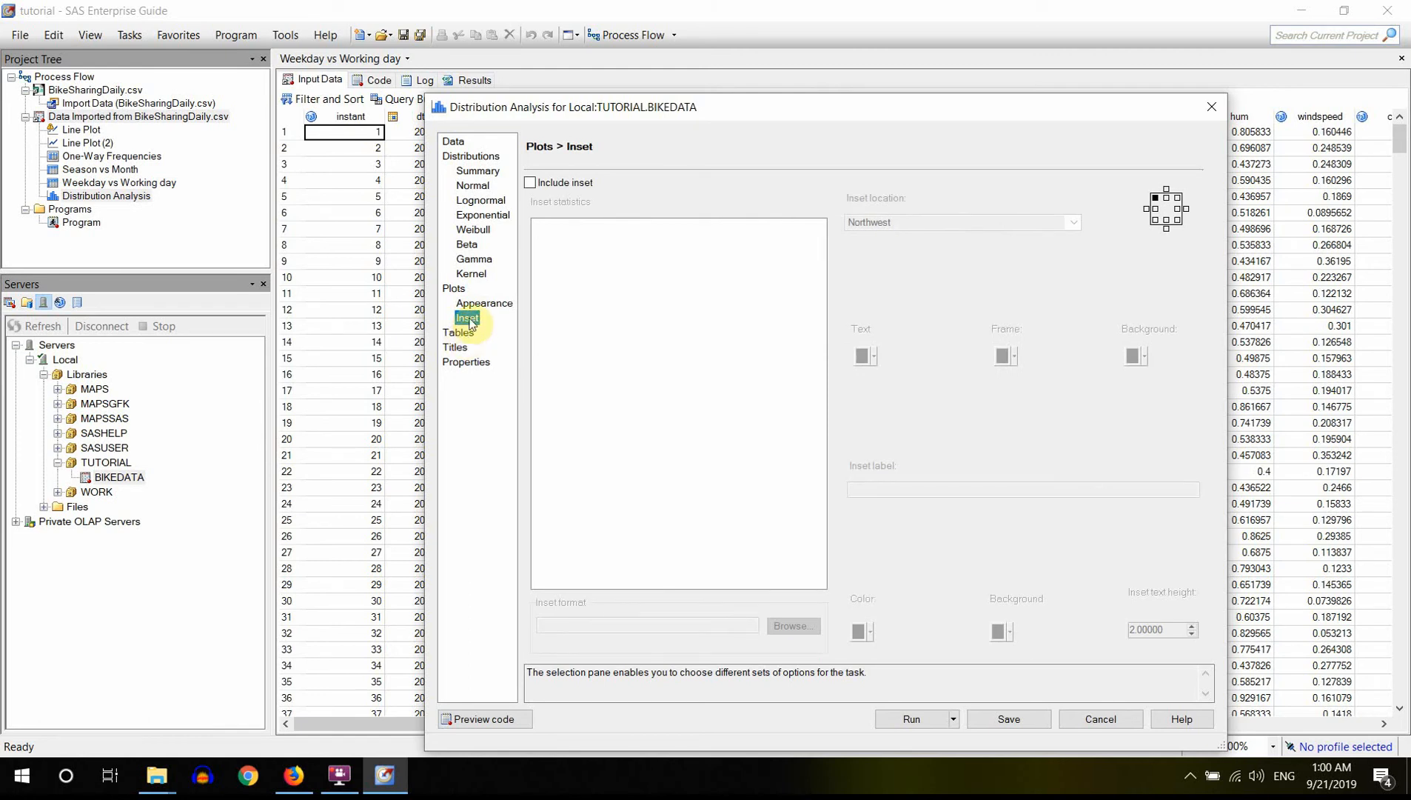
pyautogui.click(575, 183)
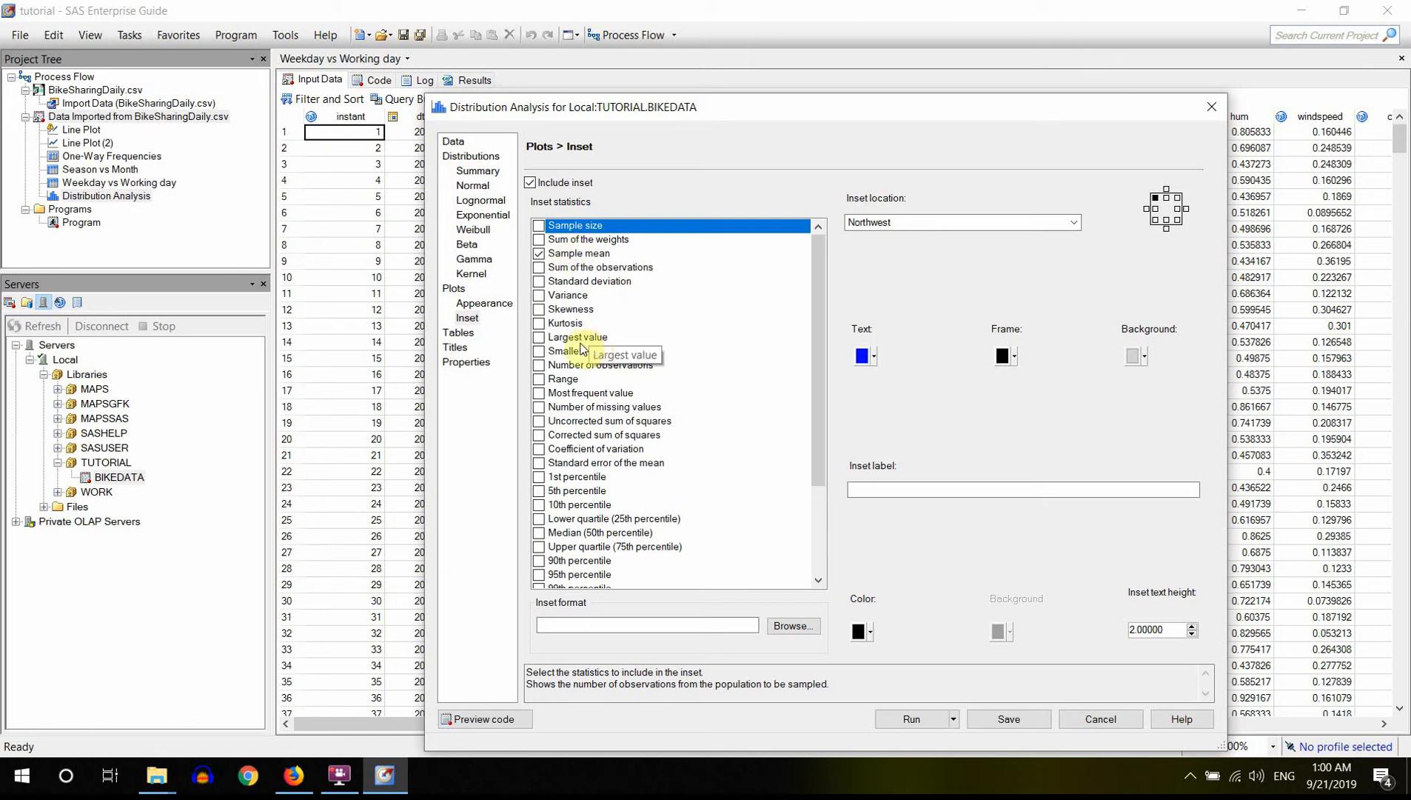
pyautogui.click(539, 282)
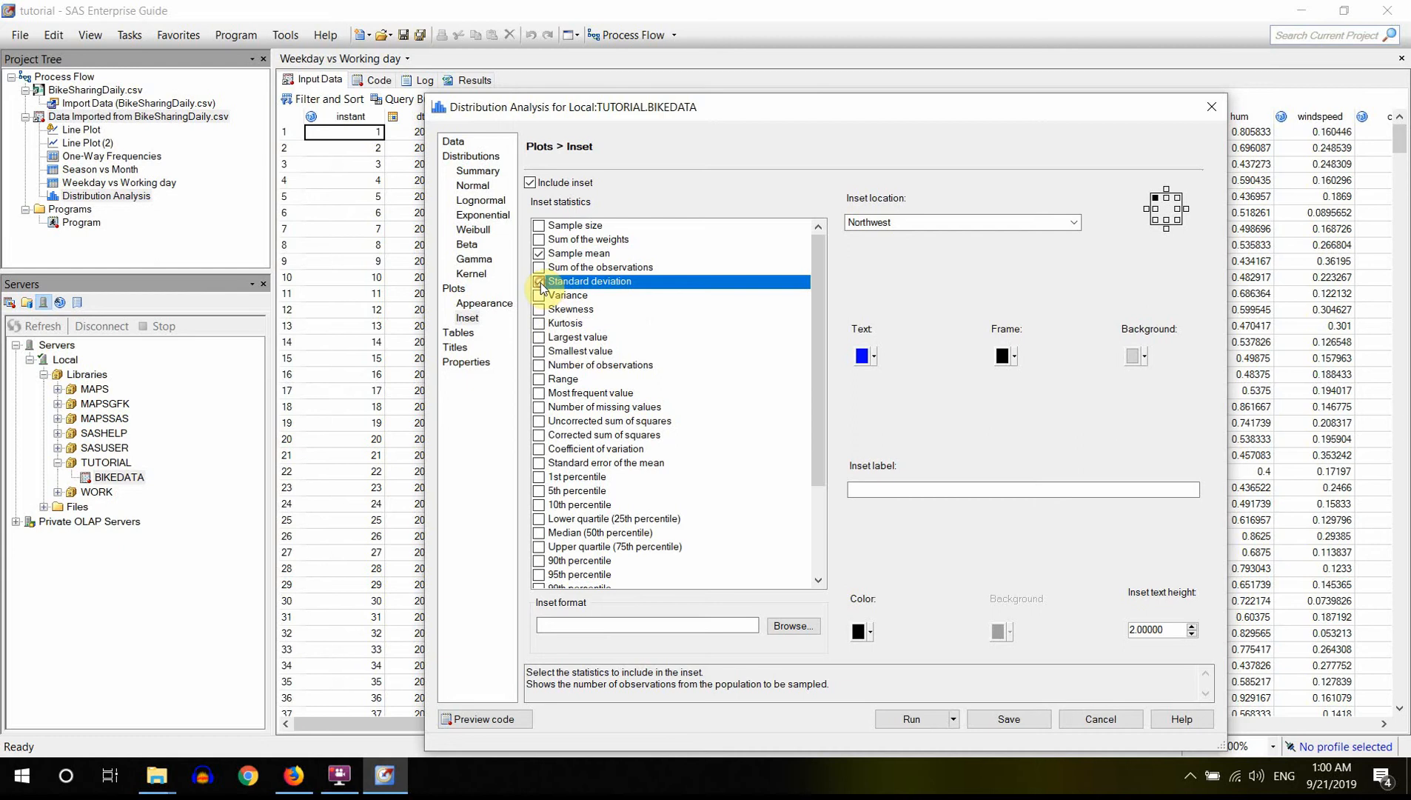
pyautogui.click(538, 311)
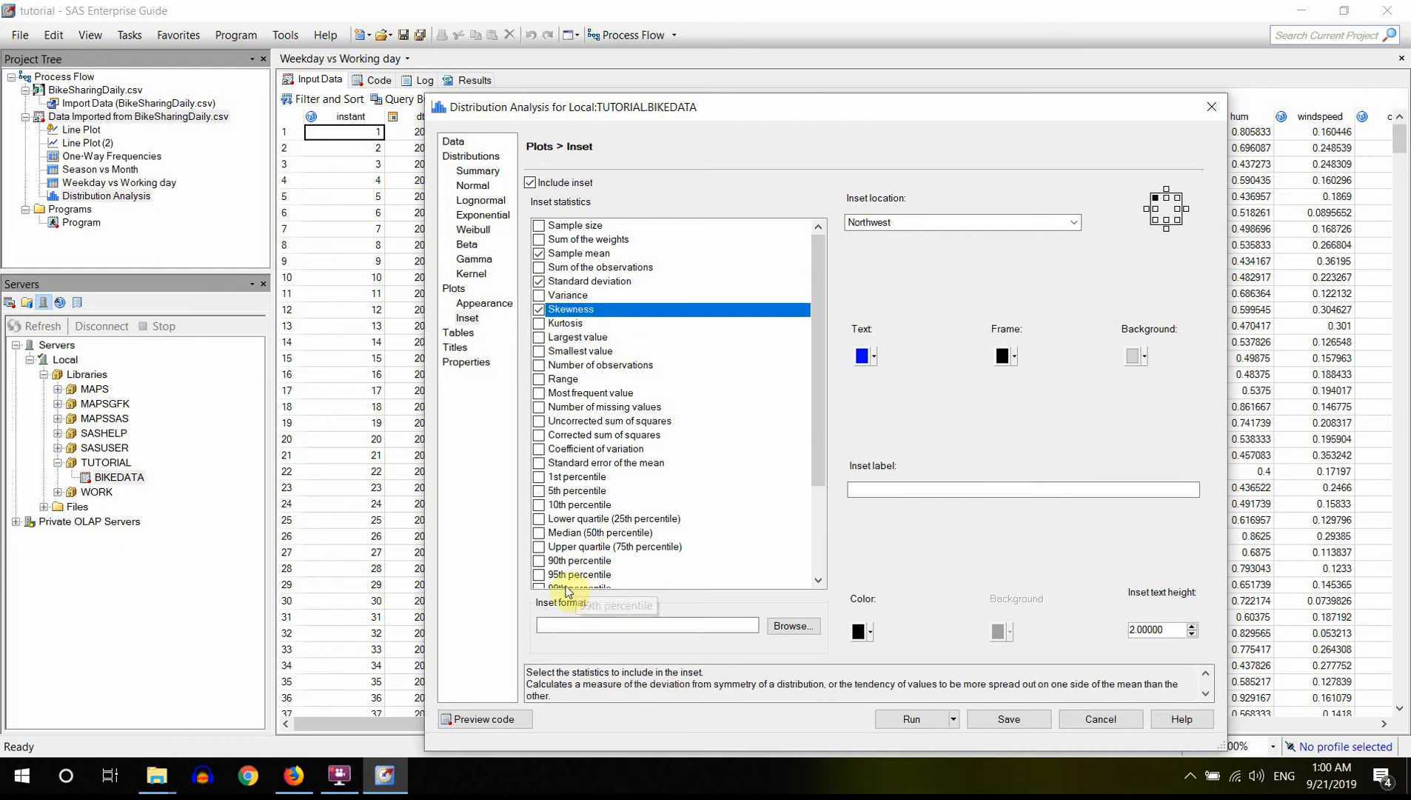
pyautogui.click(538, 534)
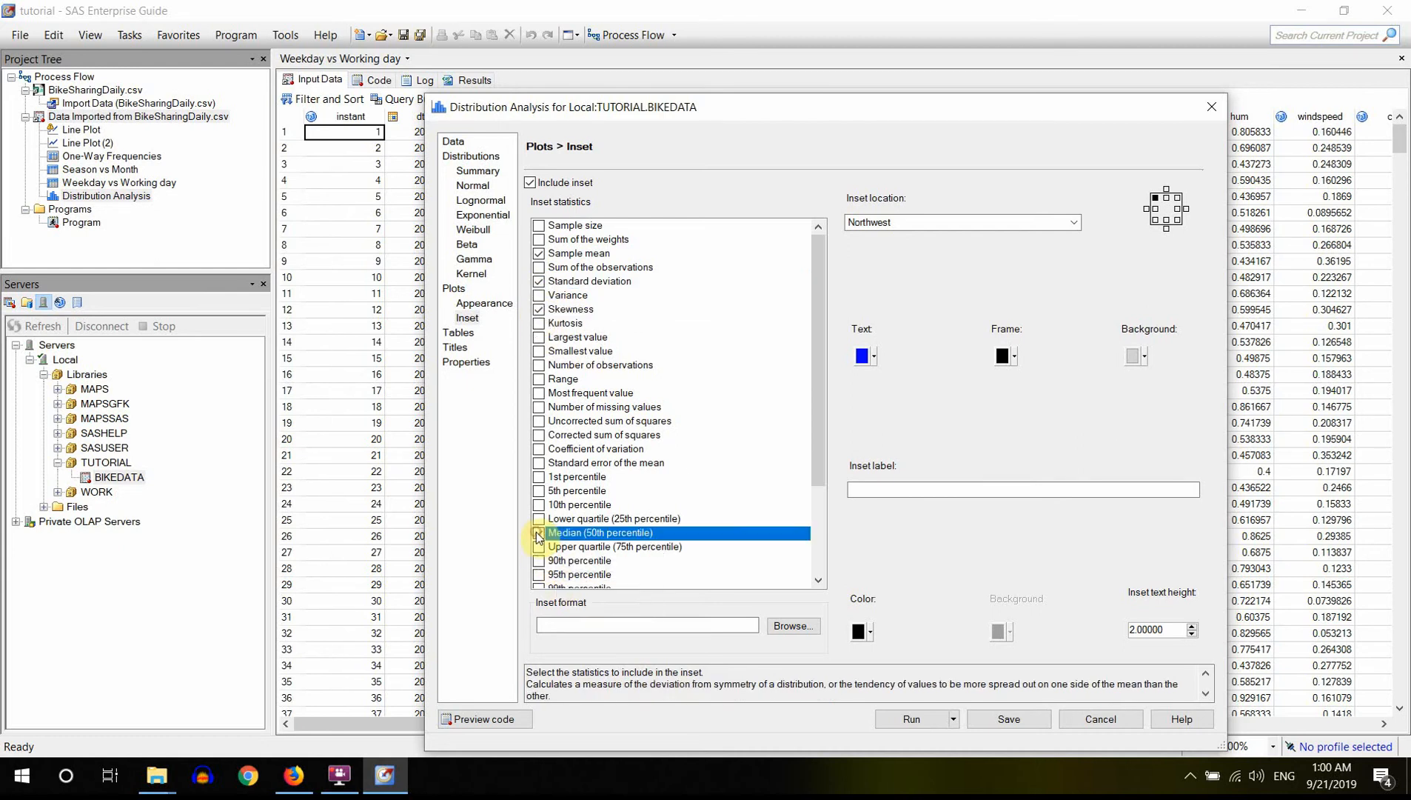
pyautogui.click(1074, 223)
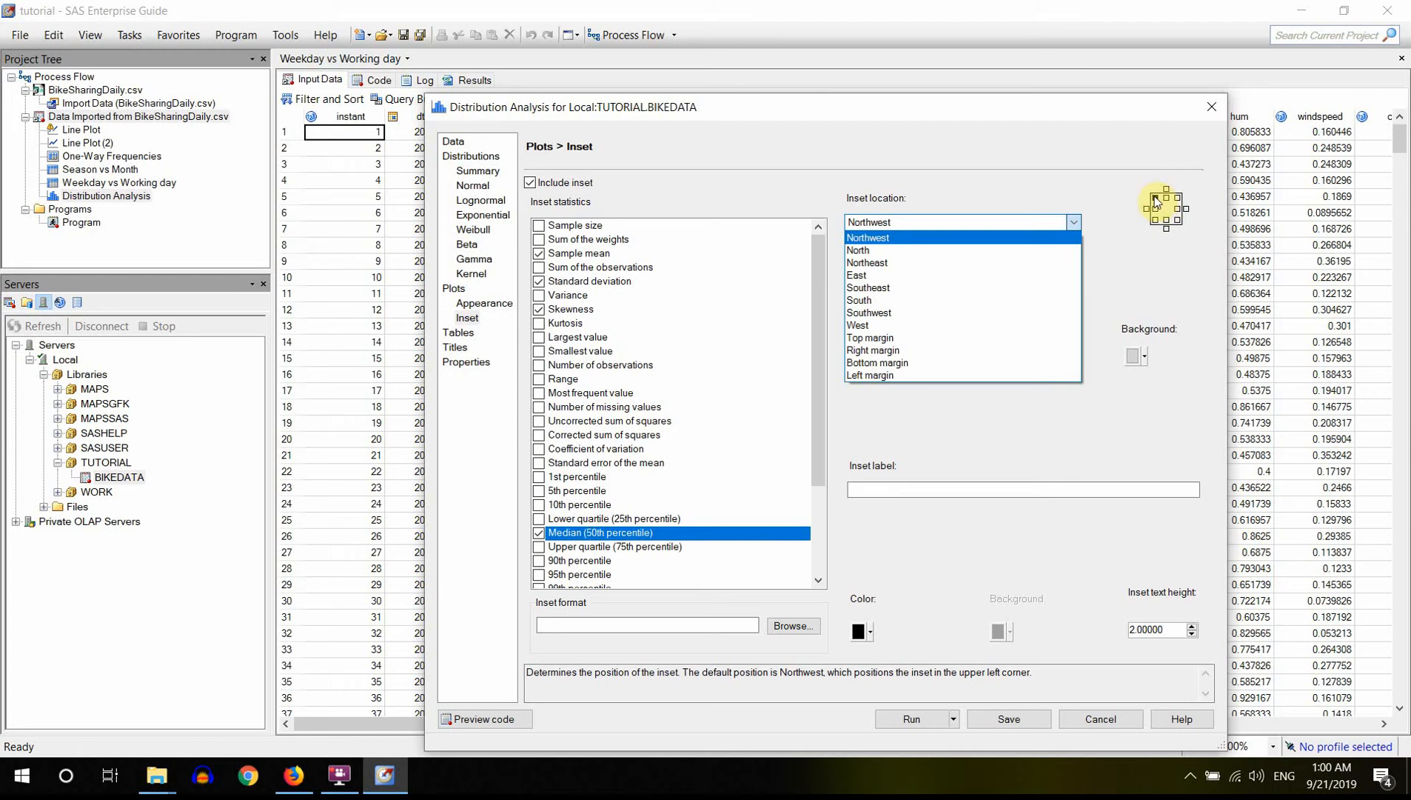
pyautogui.click(872, 276)
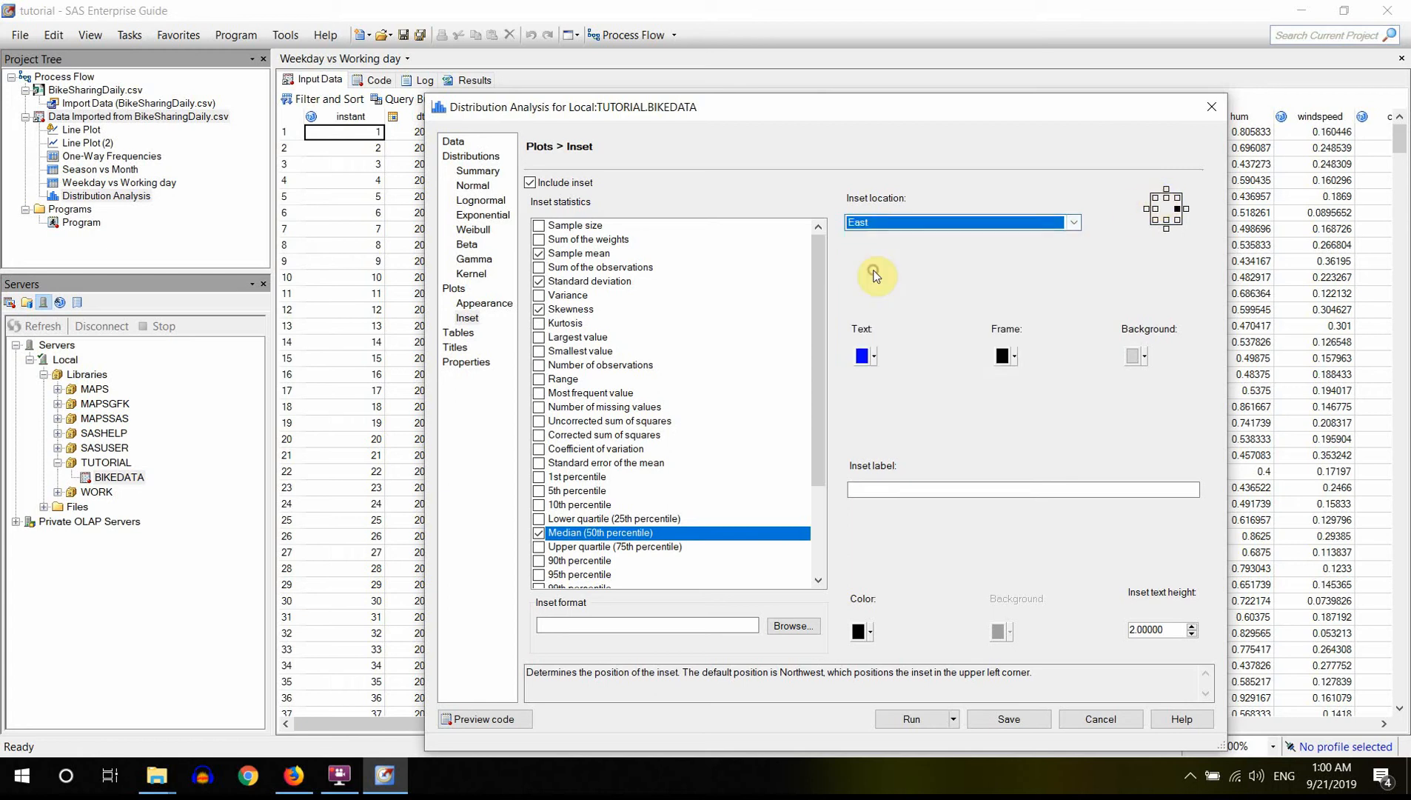
pyautogui.click(1074, 222)
pyautogui.click(922, 244)
# - Add the Moments table to the output and keep the default text for the analysis title
pyautogui.click(457, 334)
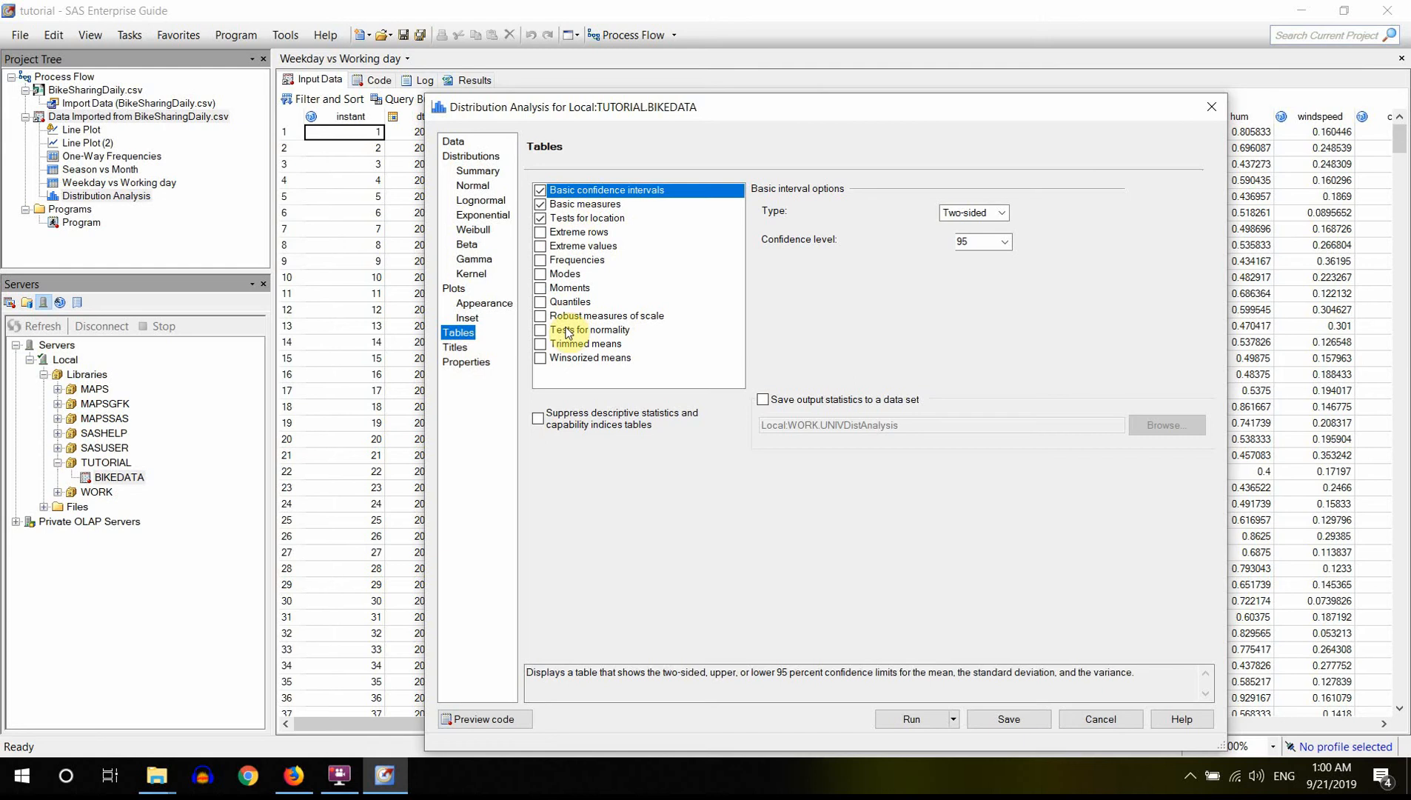
pyautogui.click(542, 290)
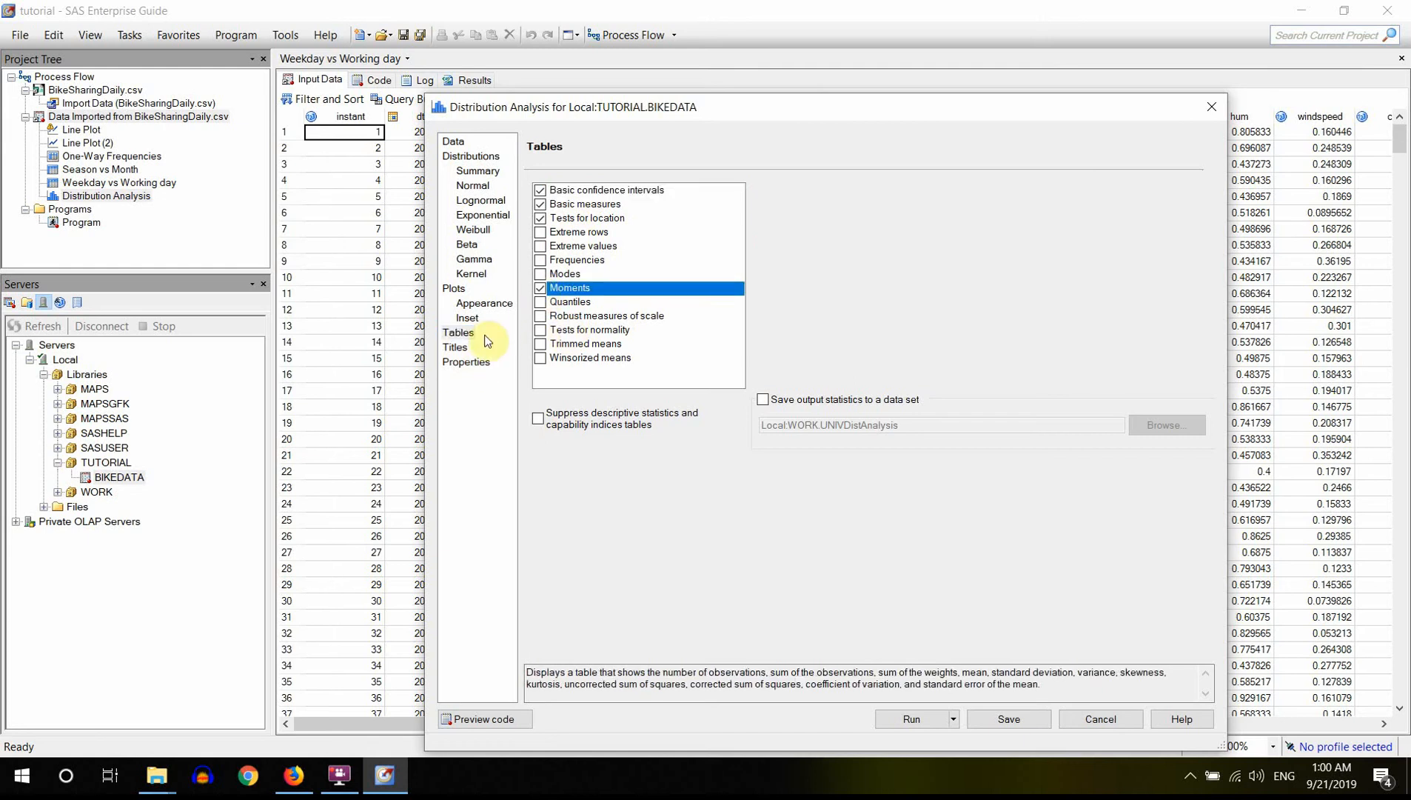
pyautogui.click(453, 349)
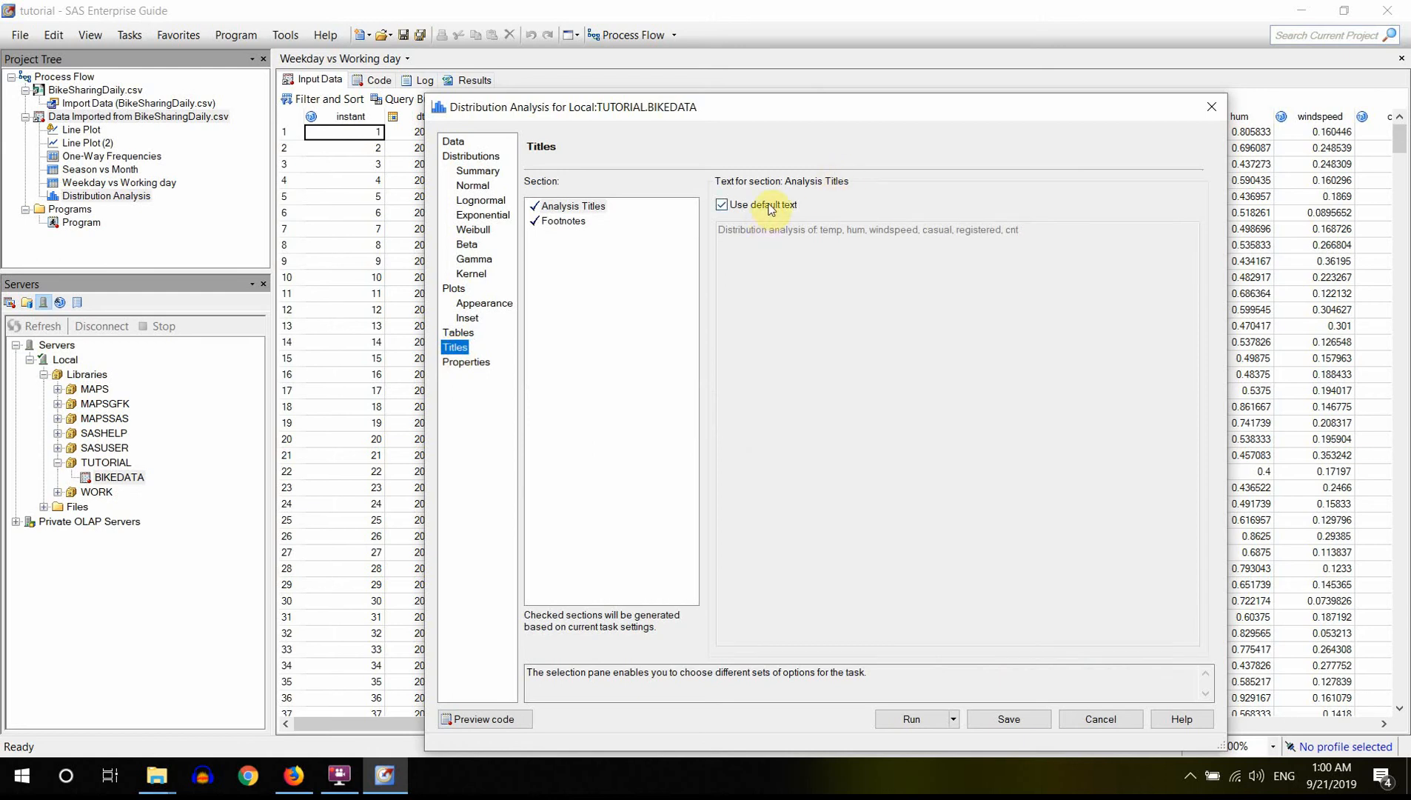
pyautogui.click(770, 209)
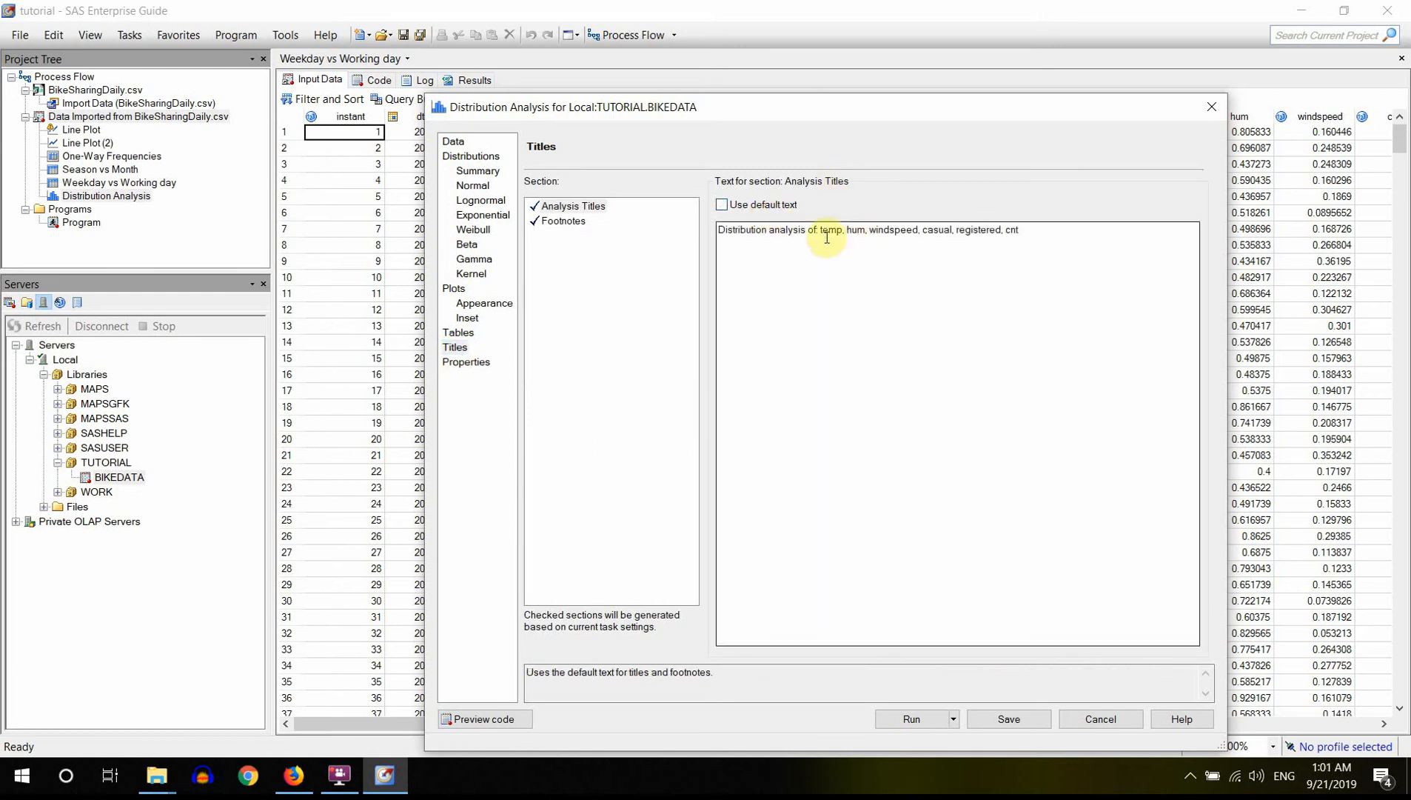
pyautogui.click(762, 206)
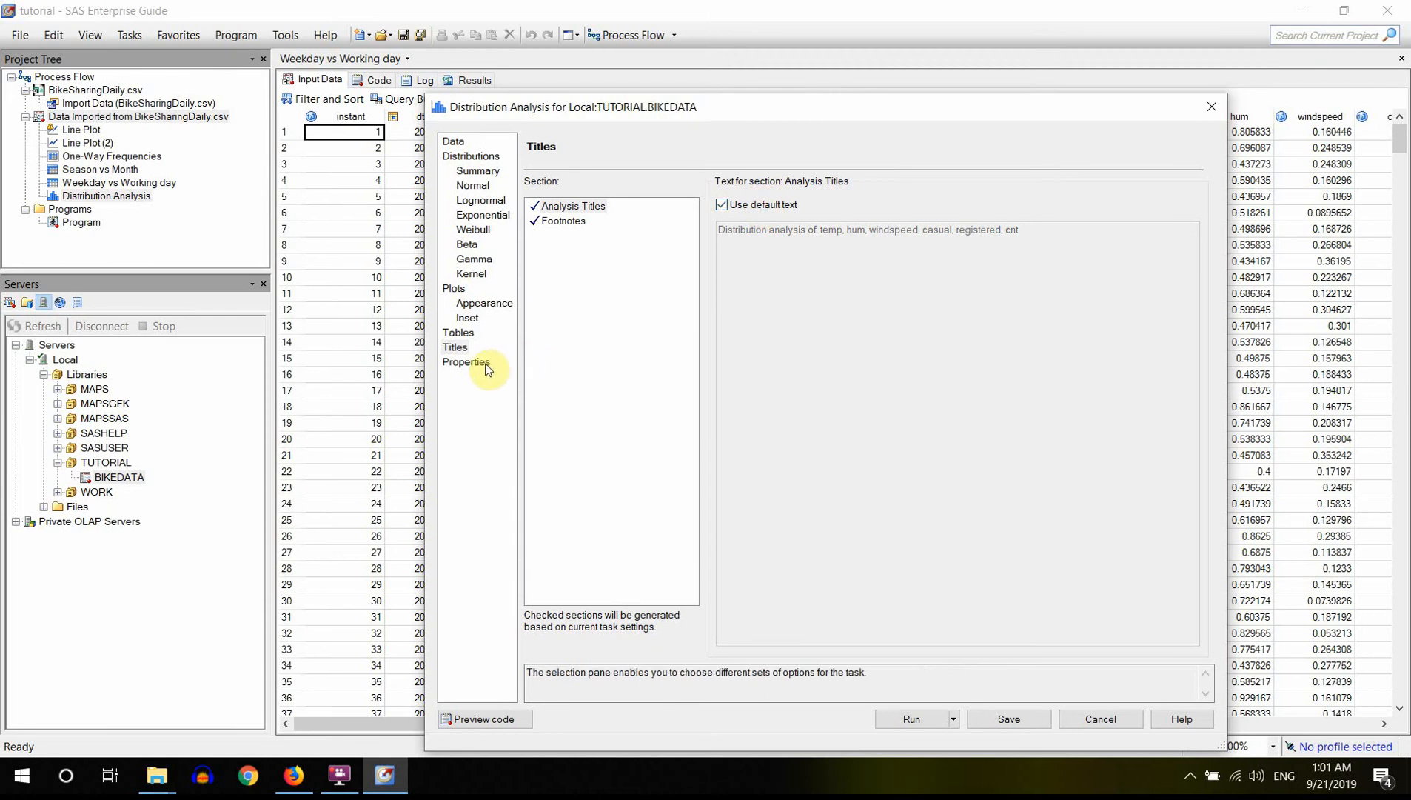
# - Review the result format settings in the task's properties, then run the distribution analysis
pyautogui.click(488, 367)
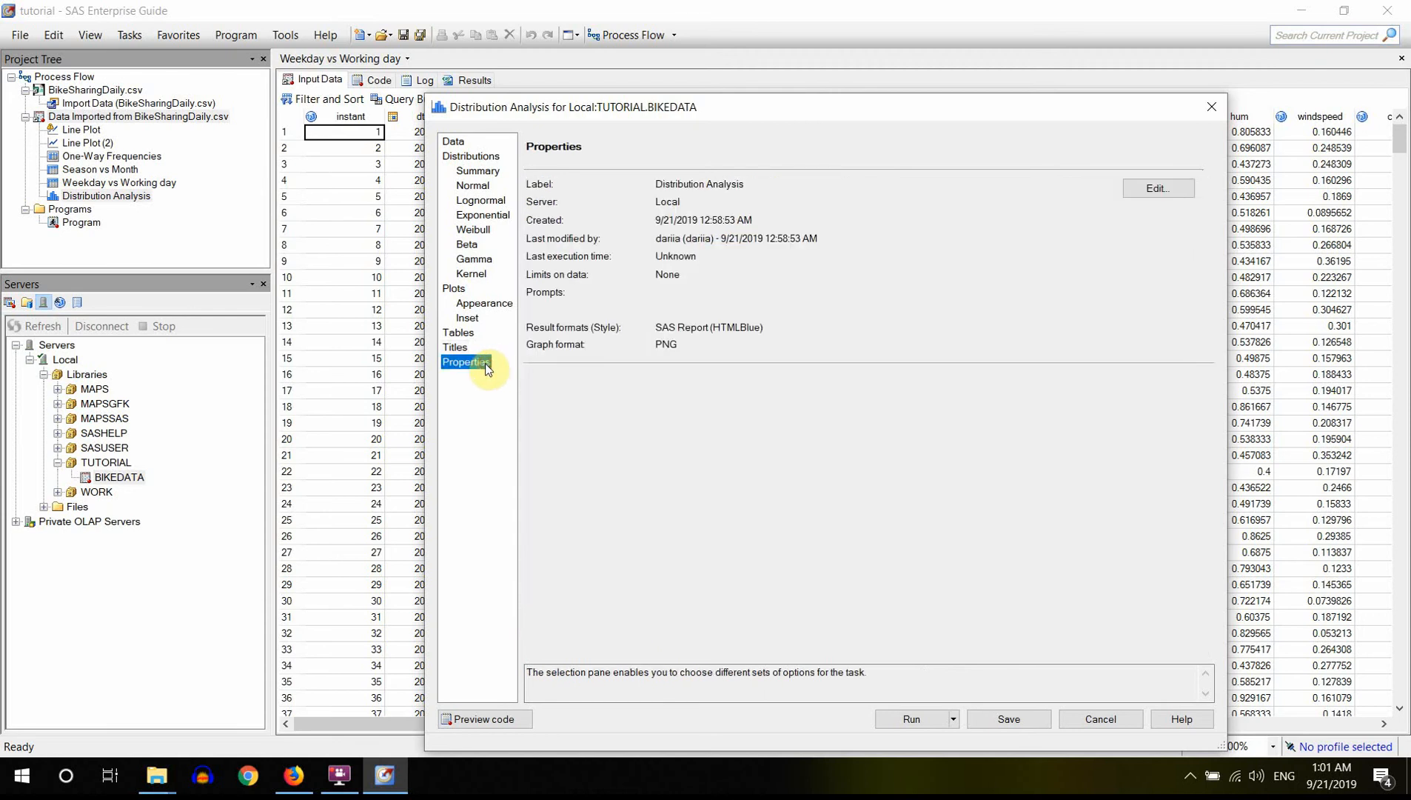
pyautogui.click(1145, 191)
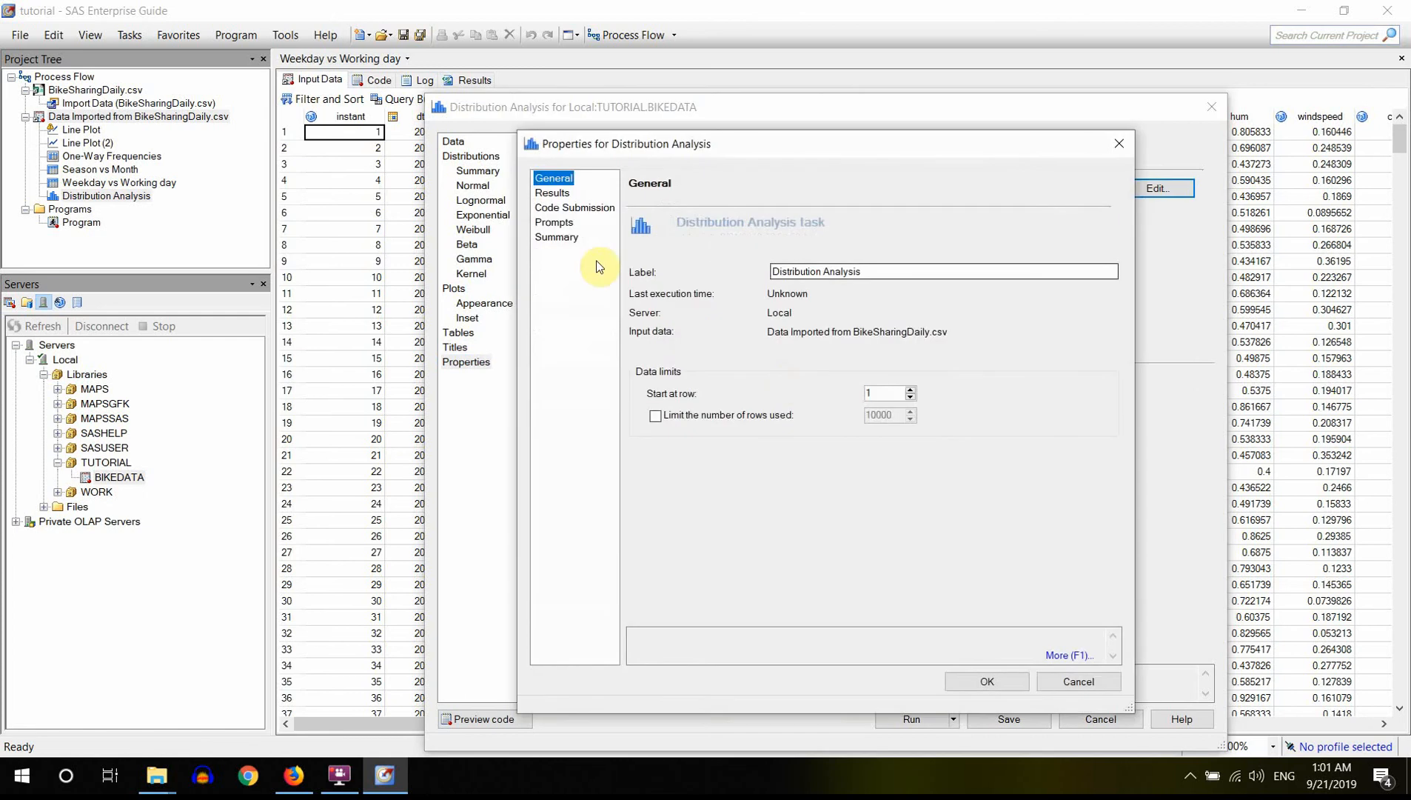
pyautogui.click(561, 195)
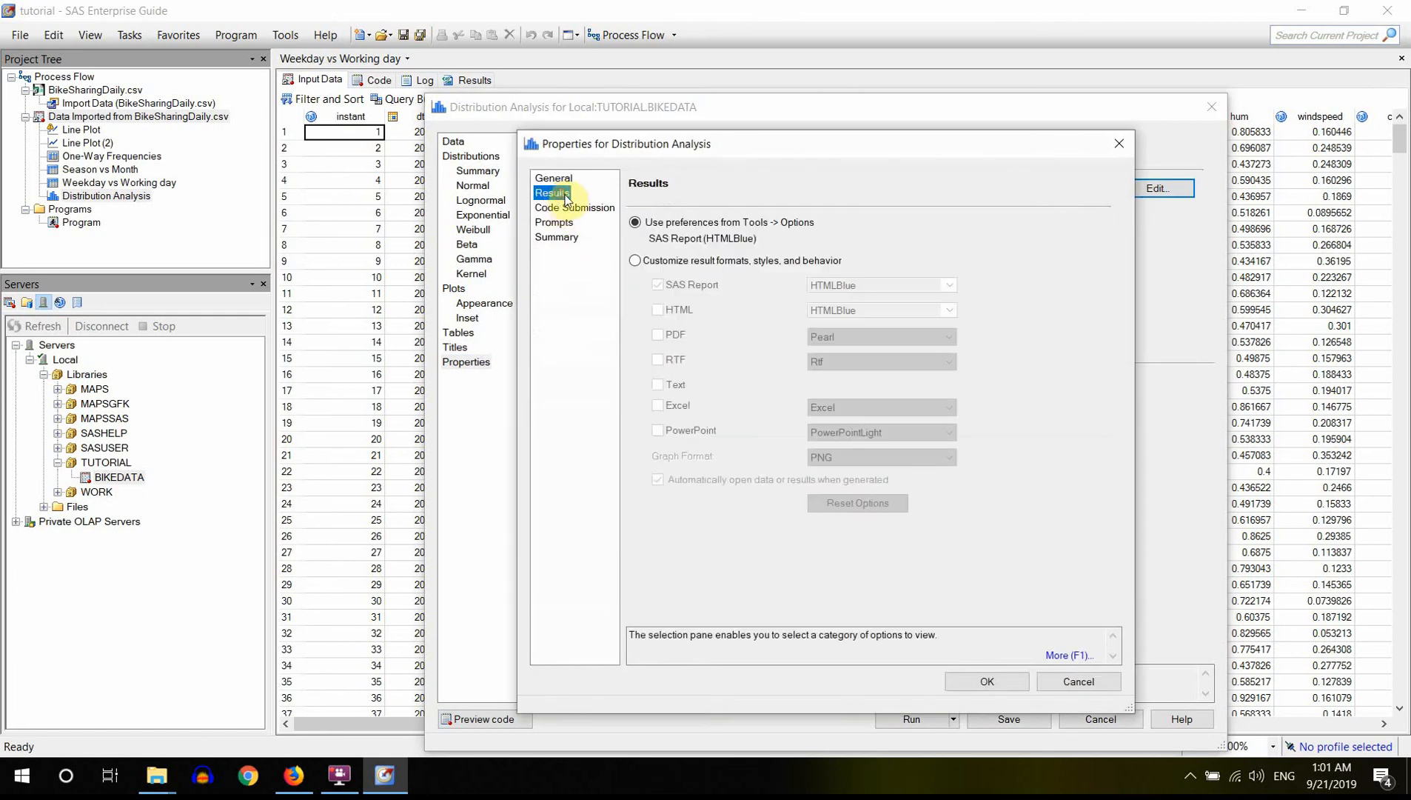
pyautogui.click(1051, 685)
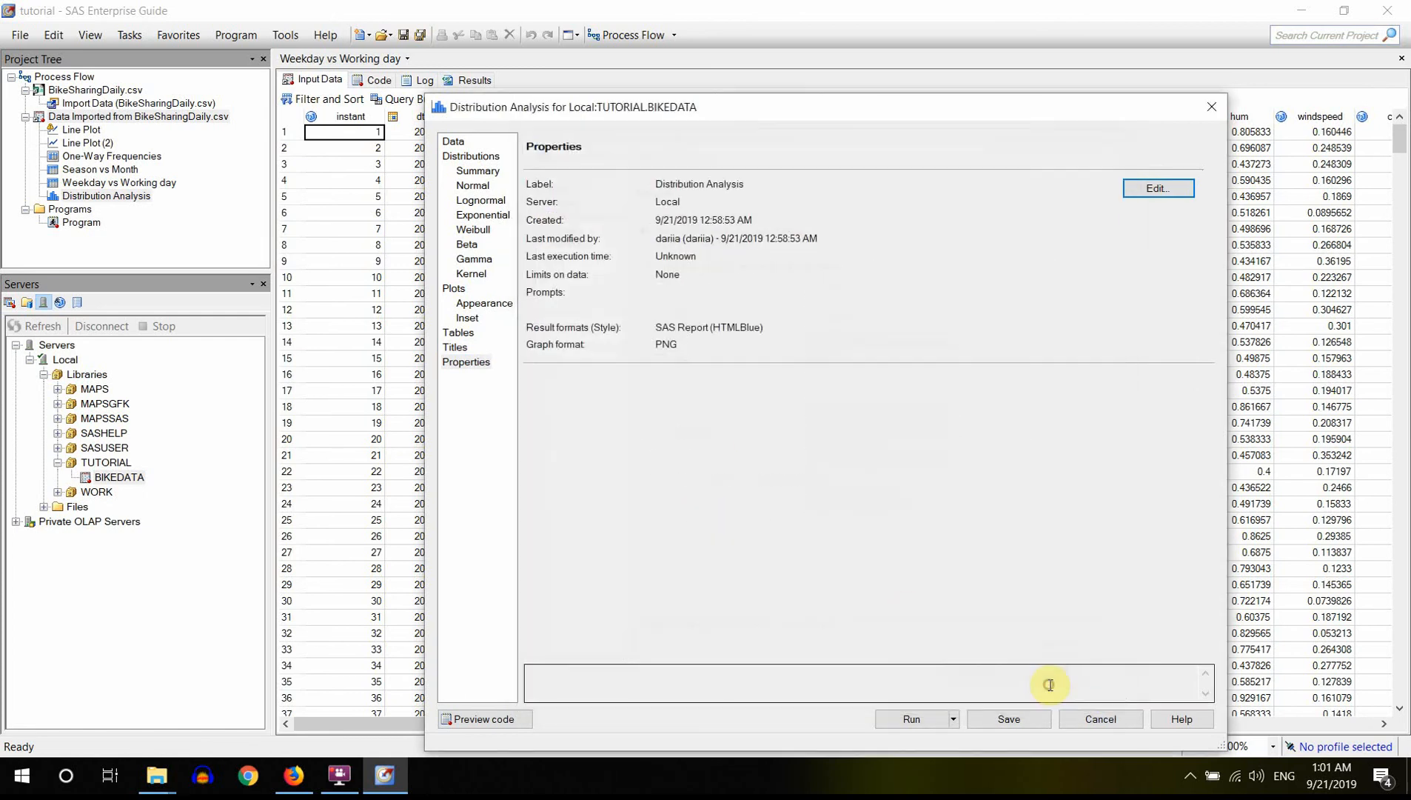
pyautogui.click(911, 720)
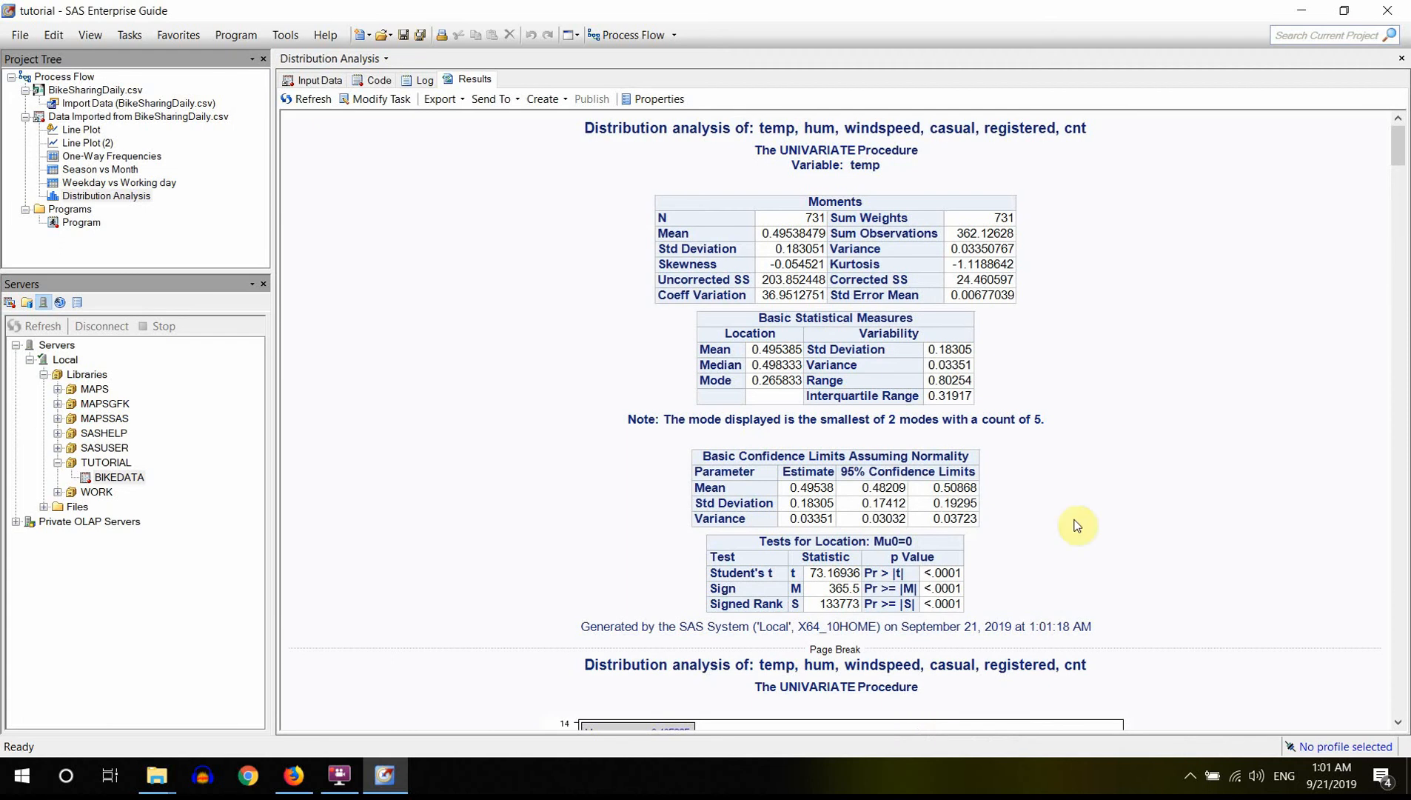
# - Examine the distribution results for temp, hum and windspeed, comparing each histogram with its normal curve and inset statistics
pyautogui.moveTo(1399, 152); pyautogui.dragTo(1399, 152)
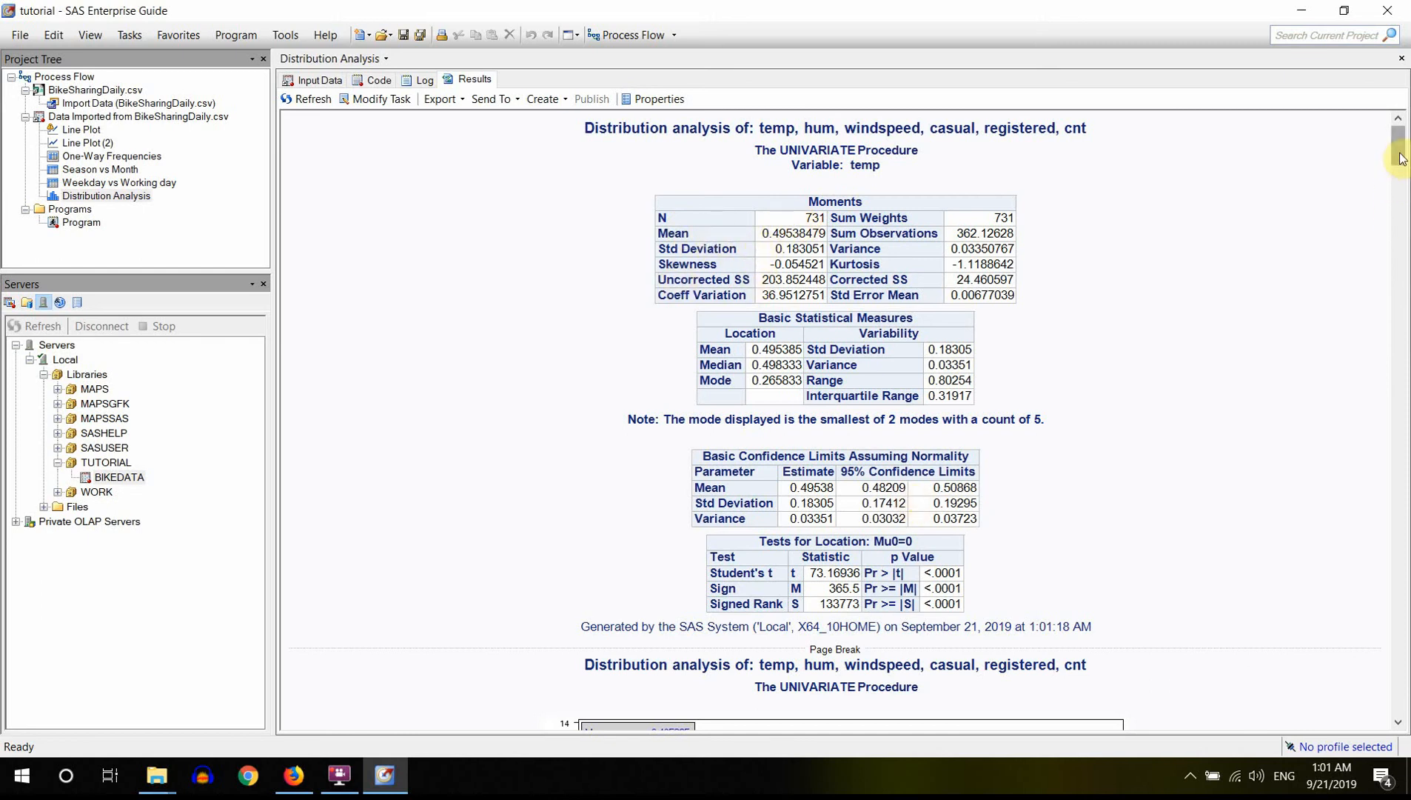
pyautogui.moveTo(1400, 155); pyautogui.dragTo(1404, 191)
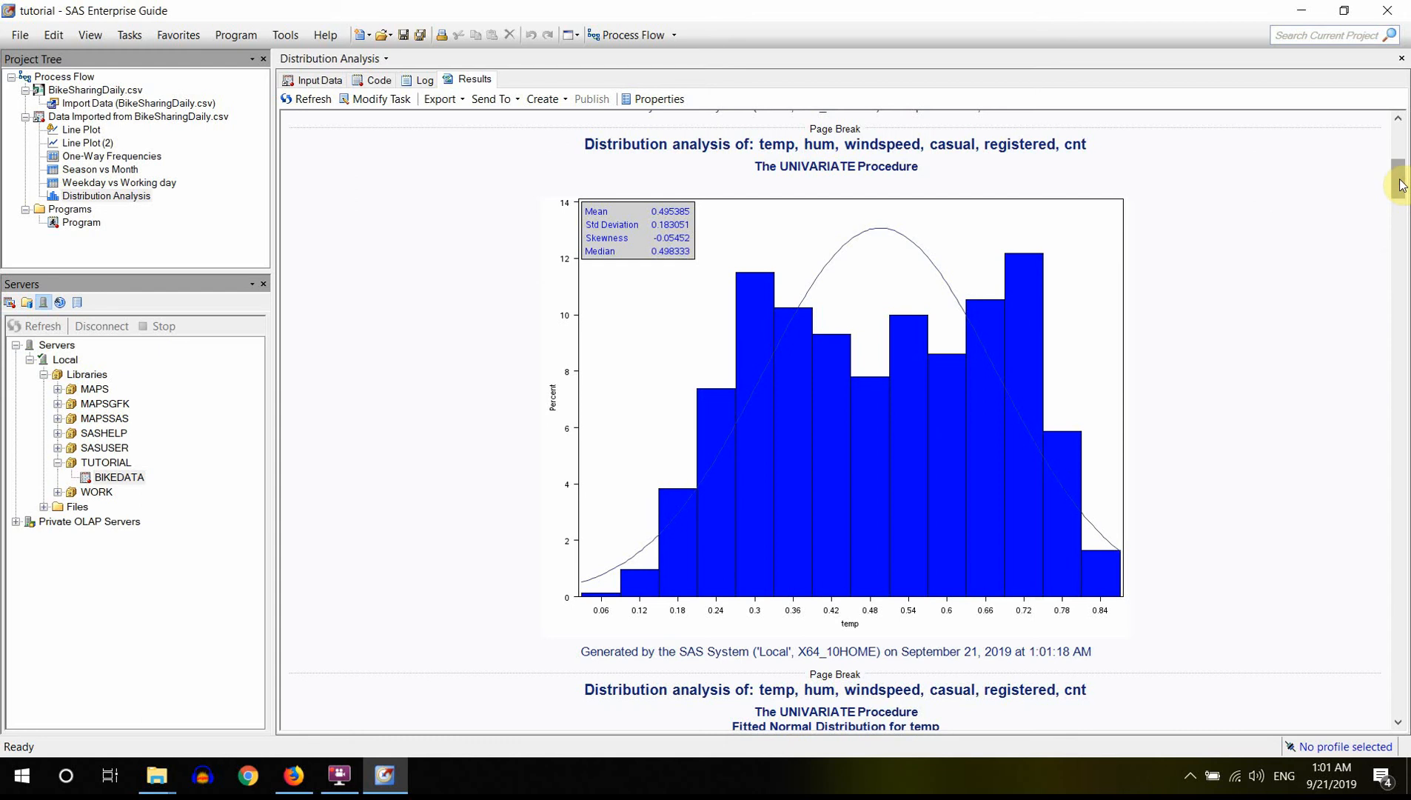
pyautogui.moveTo(1399, 179); pyautogui.dragTo(1399, 184)
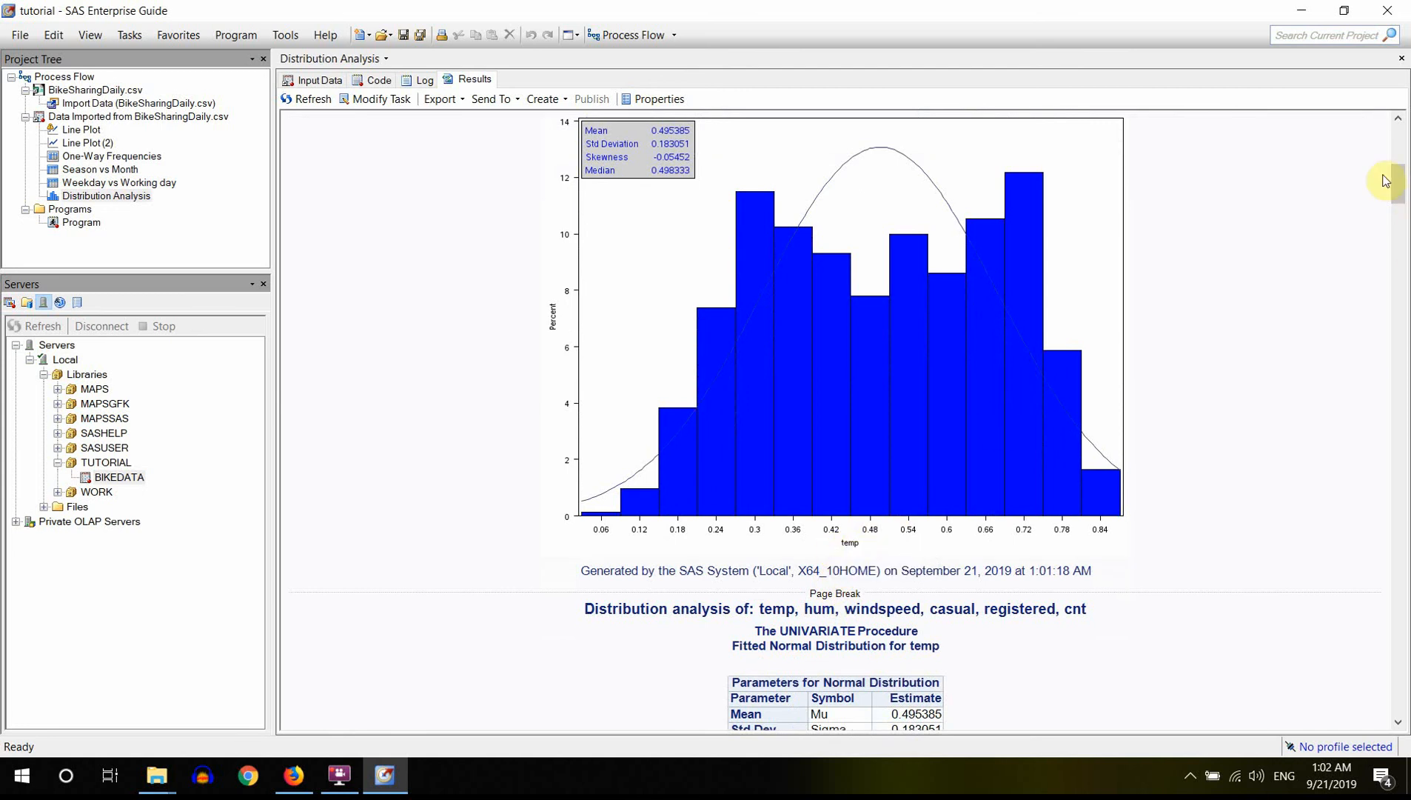
pyautogui.moveTo(1398, 182); pyautogui.dragTo(1407, 297)
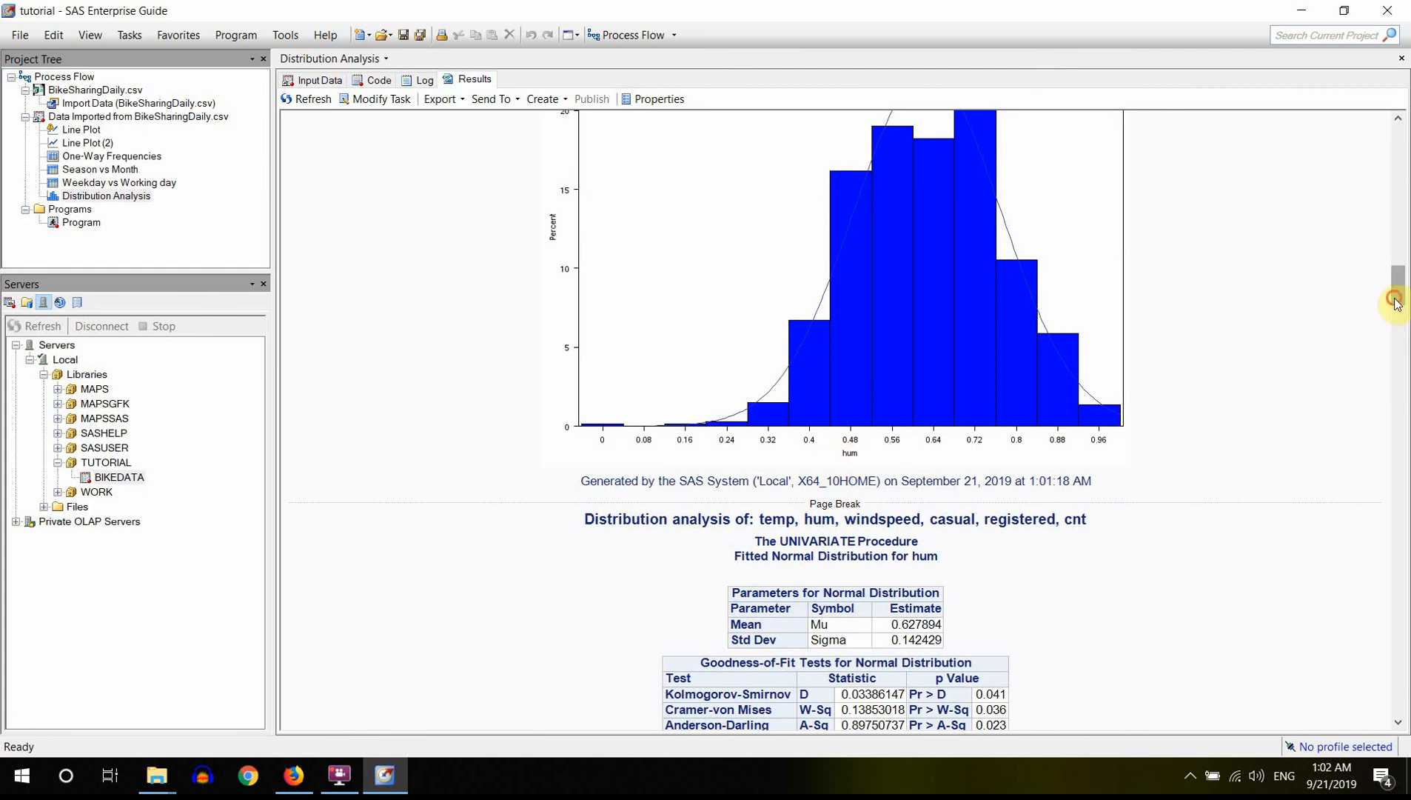
pyautogui.moveTo(1397, 303); pyautogui.dragTo(1392, 265)
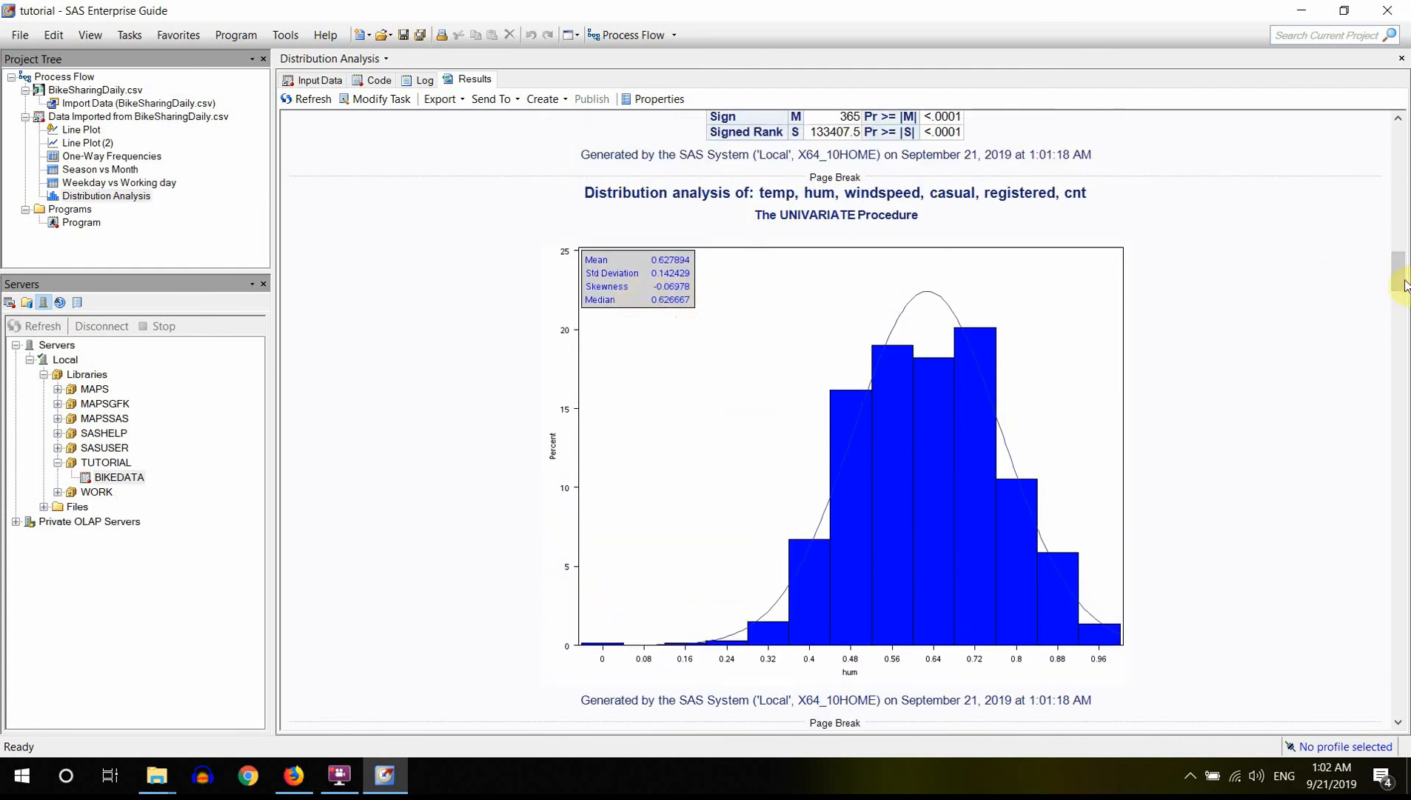
pyautogui.moveTo(1402, 274); pyautogui.dragTo(1406, 390)
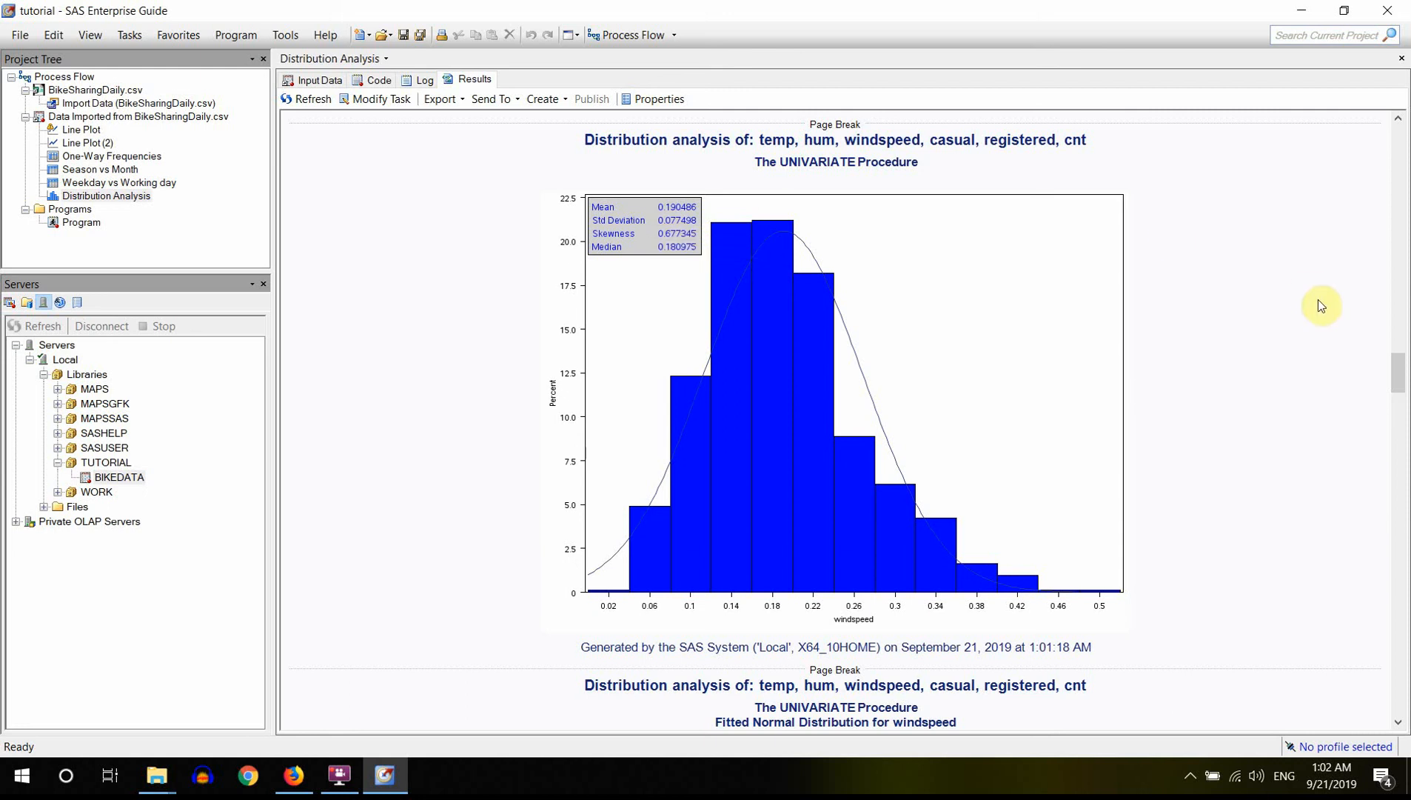
# - Examine the histograms, normal curves and statistics tables for casual, registered and cnt
pyautogui.moveTo(1399, 369); pyautogui.dragTo(1405, 475)
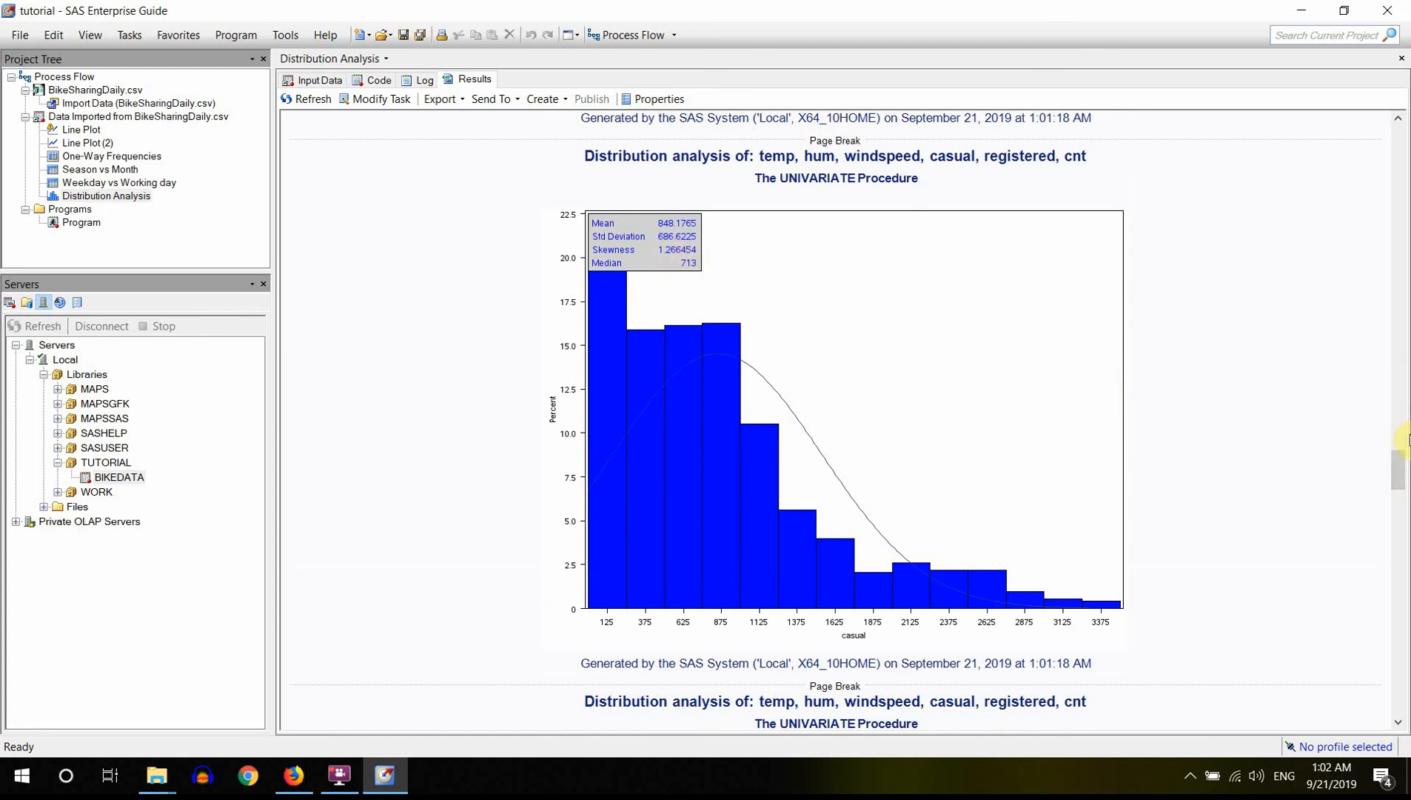
pyautogui.moveTo(1402, 463); pyautogui.dragTo(1399, 502)
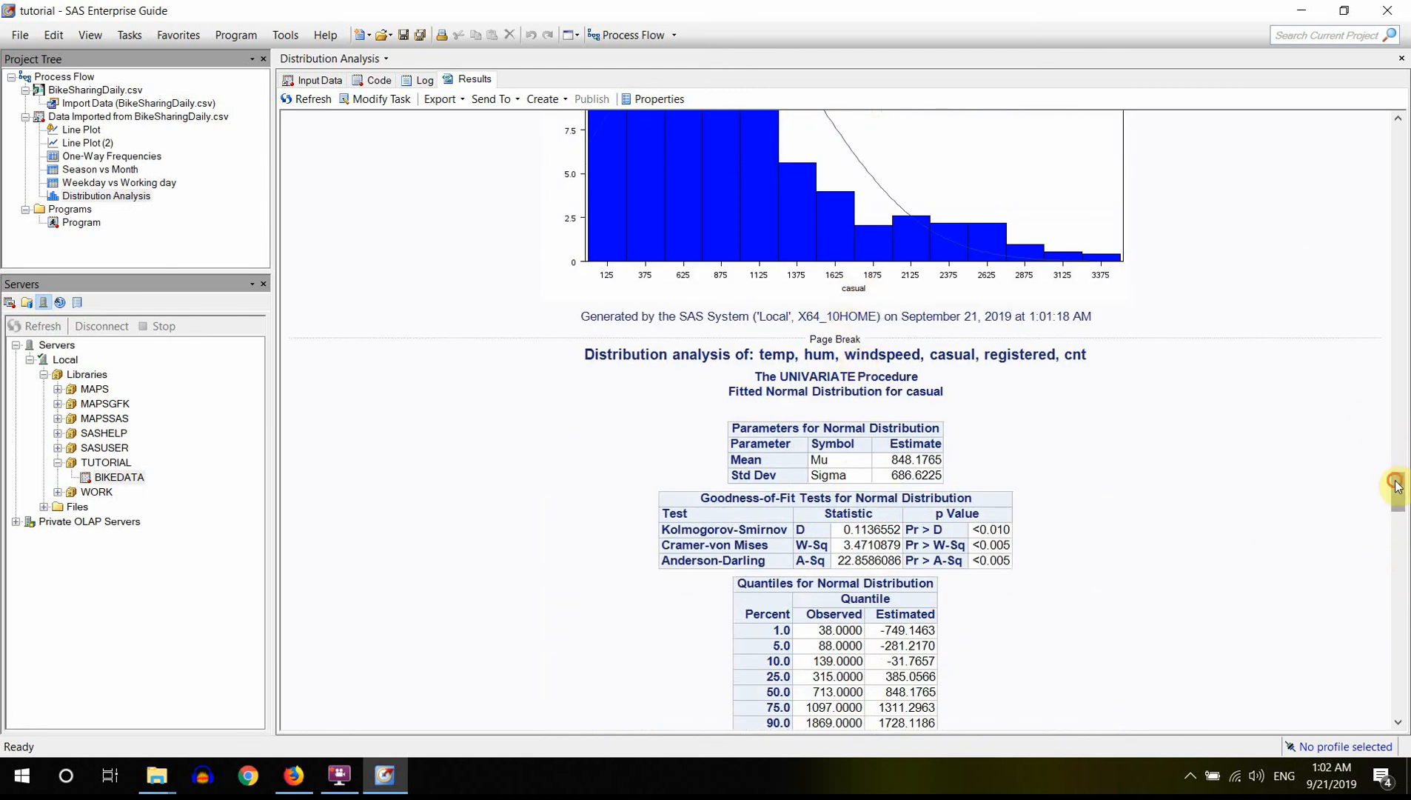
pyautogui.moveTo(1396, 485); pyautogui.dragTo(1407, 572)
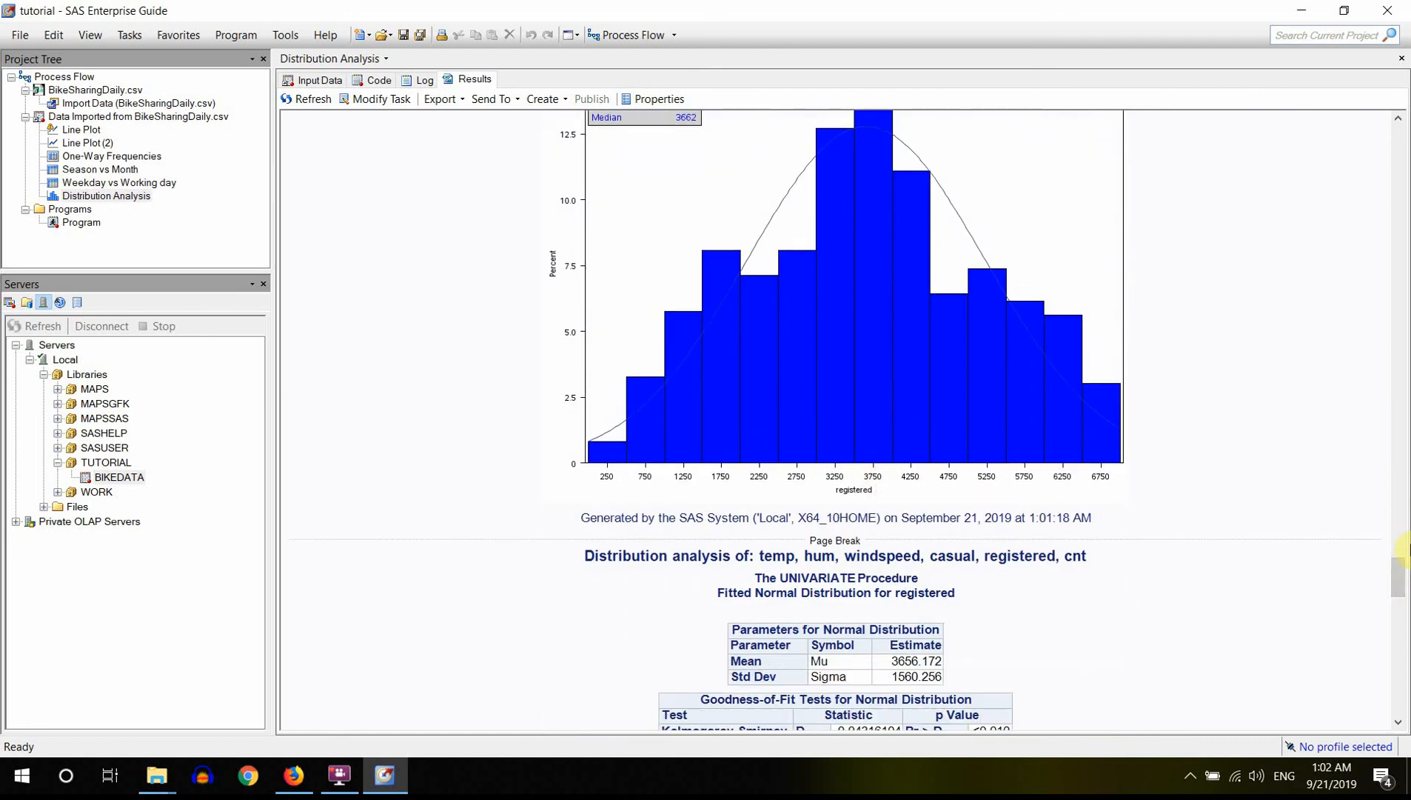
pyautogui.moveTo(1399, 567); pyautogui.dragTo(1405, 557)
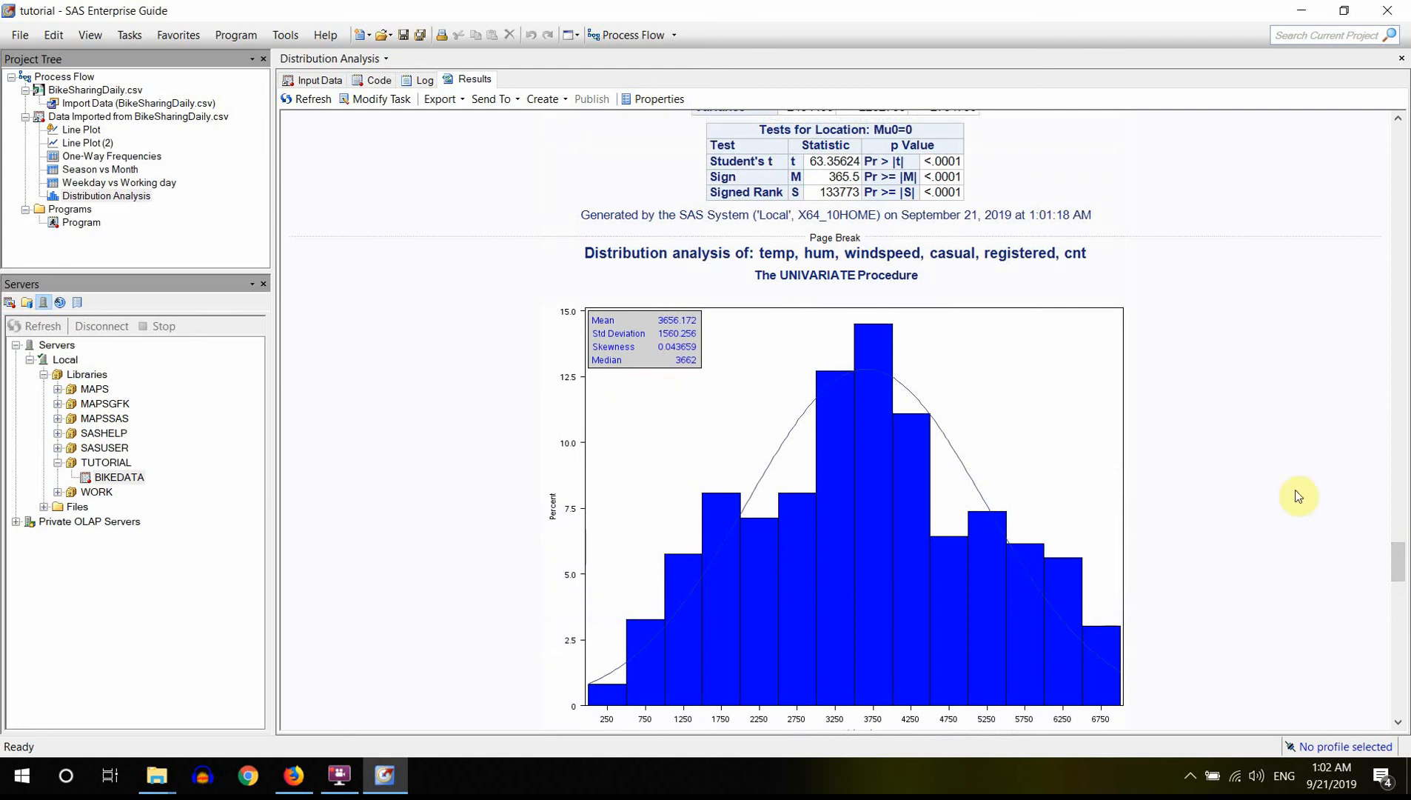
pyautogui.moveTo(1398, 563); pyautogui.dragTo(1404, 676)
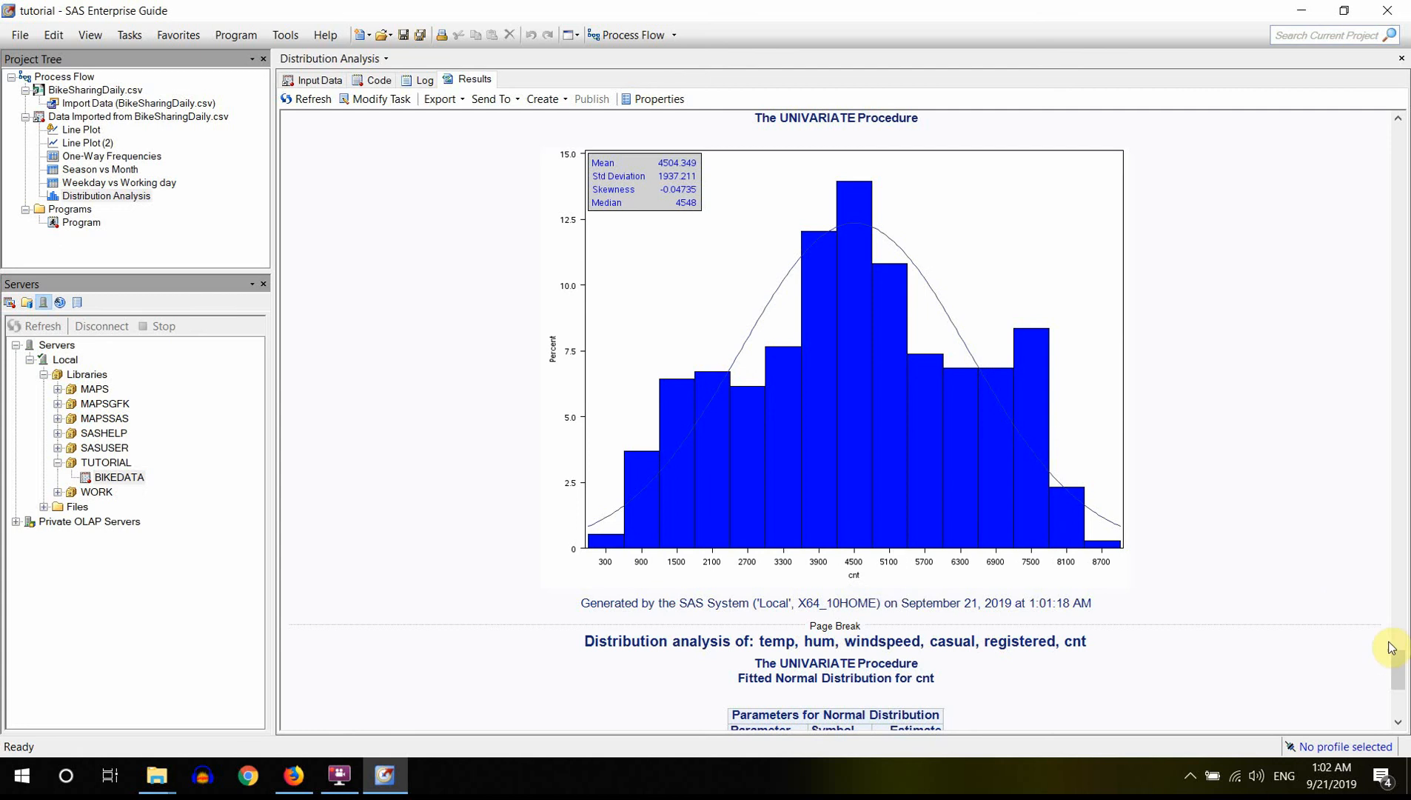
pyautogui.moveTo(1399, 674); pyautogui.dragTo(1400, 637)
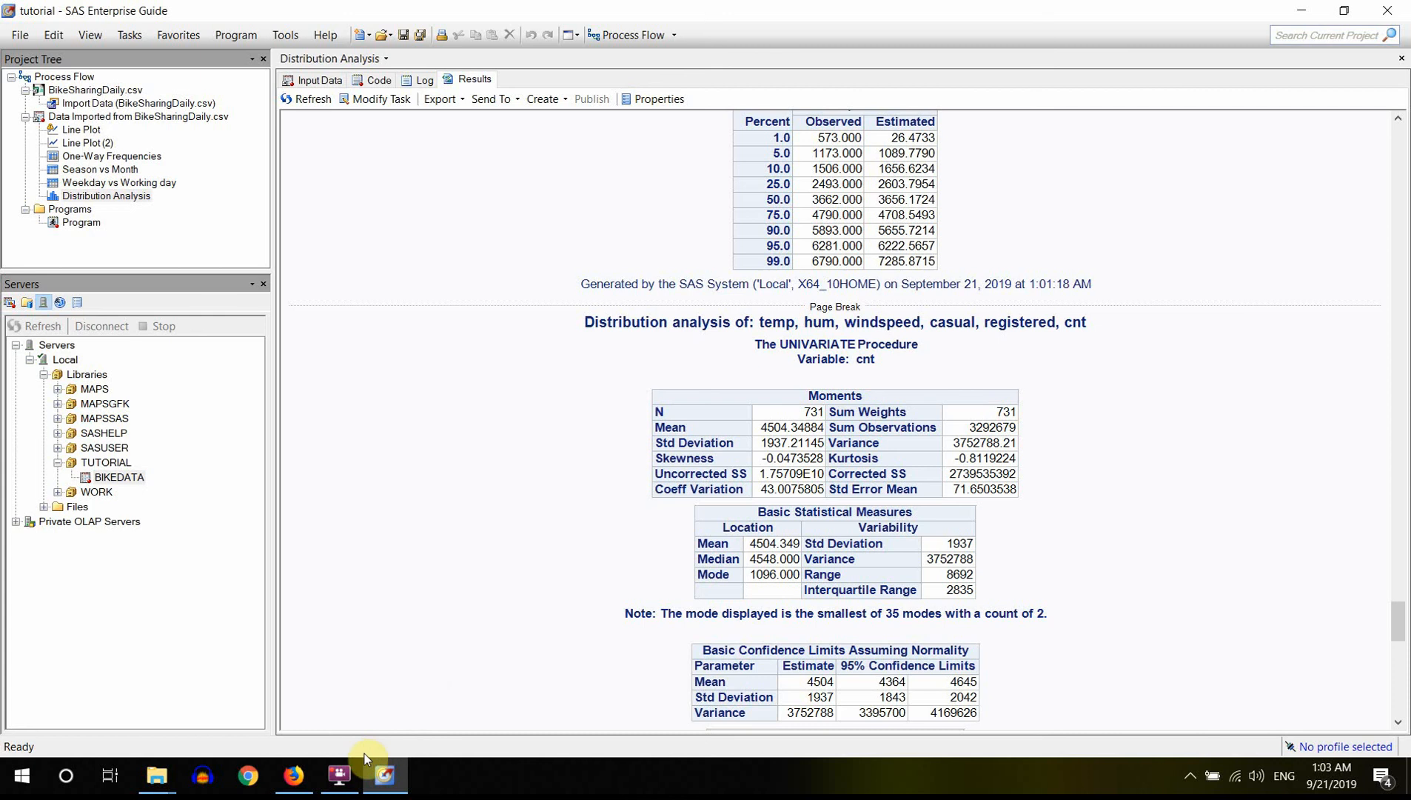
pyautogui.click(343, 784)
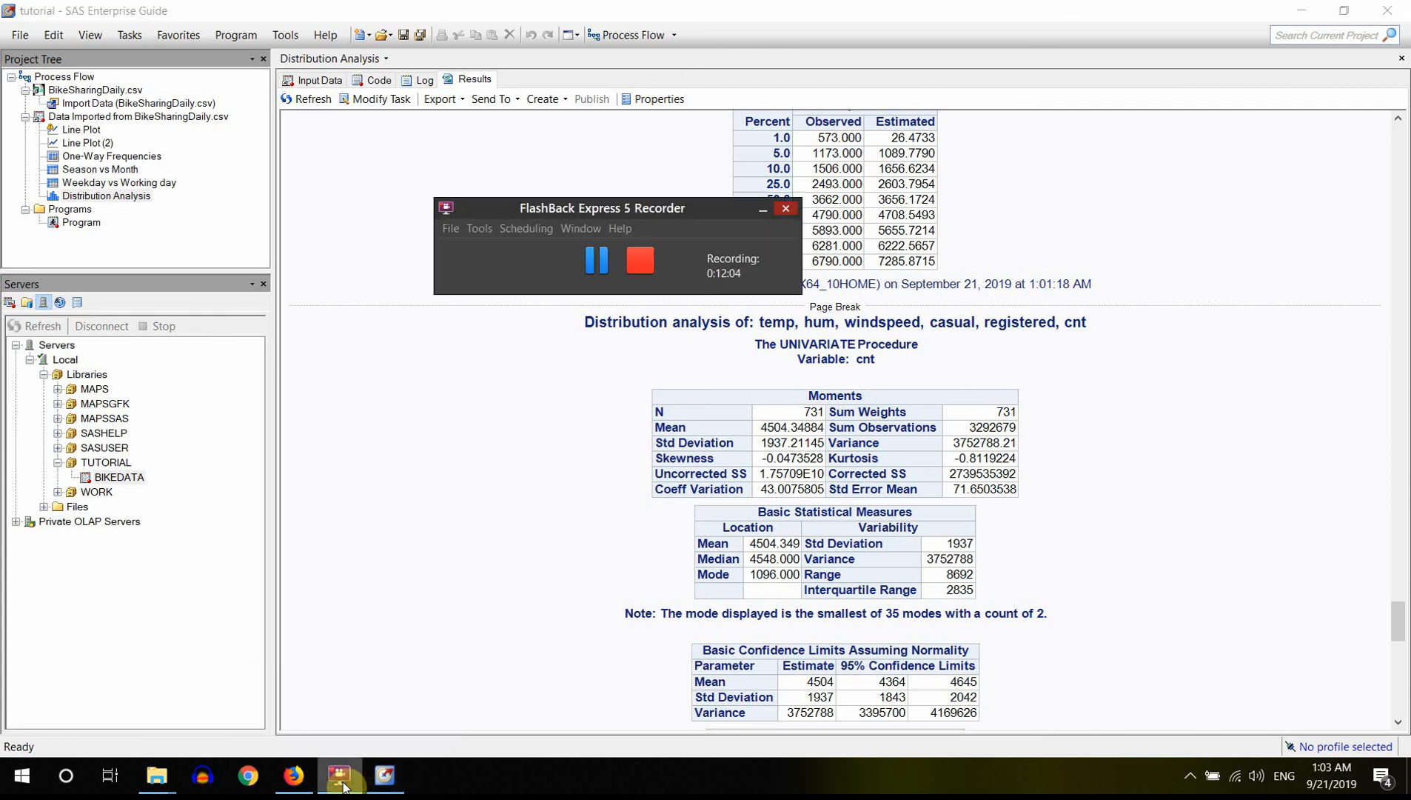